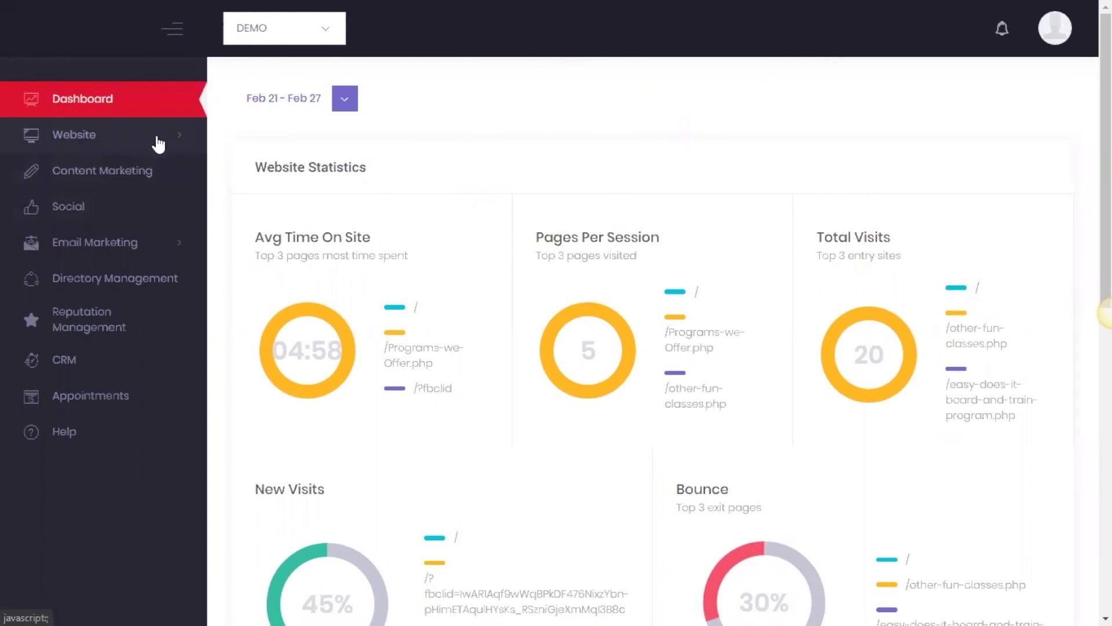
# Look over the dashboard's Email Marketing submenu, business selector, website statistics and account options
pyautogui.click(184, 144)
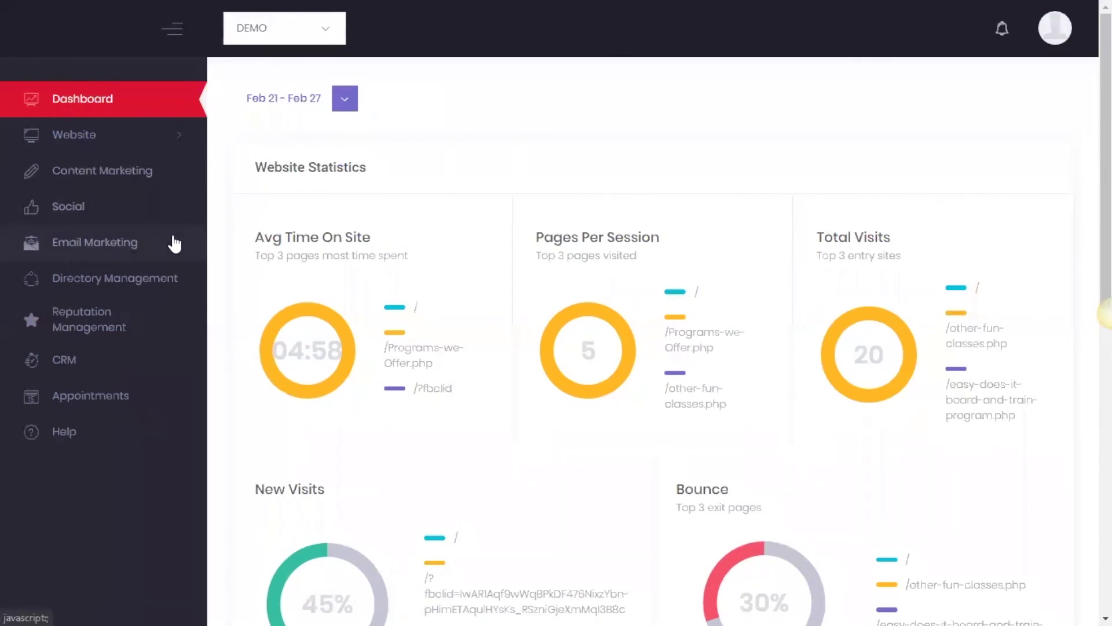
pyautogui.click(179, 244)
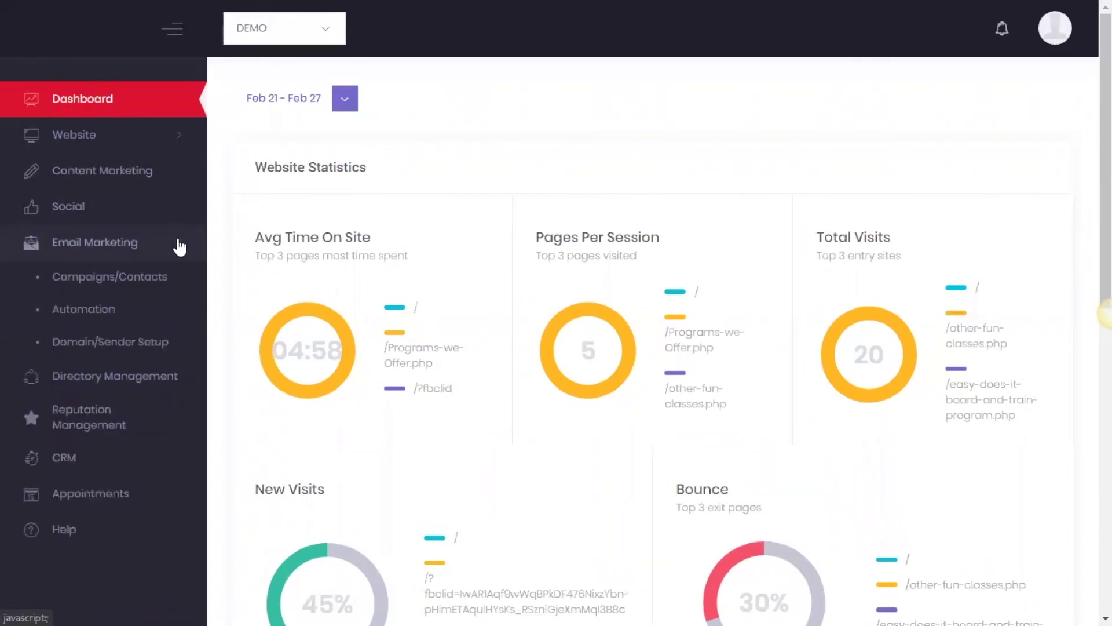
pyautogui.click(178, 245)
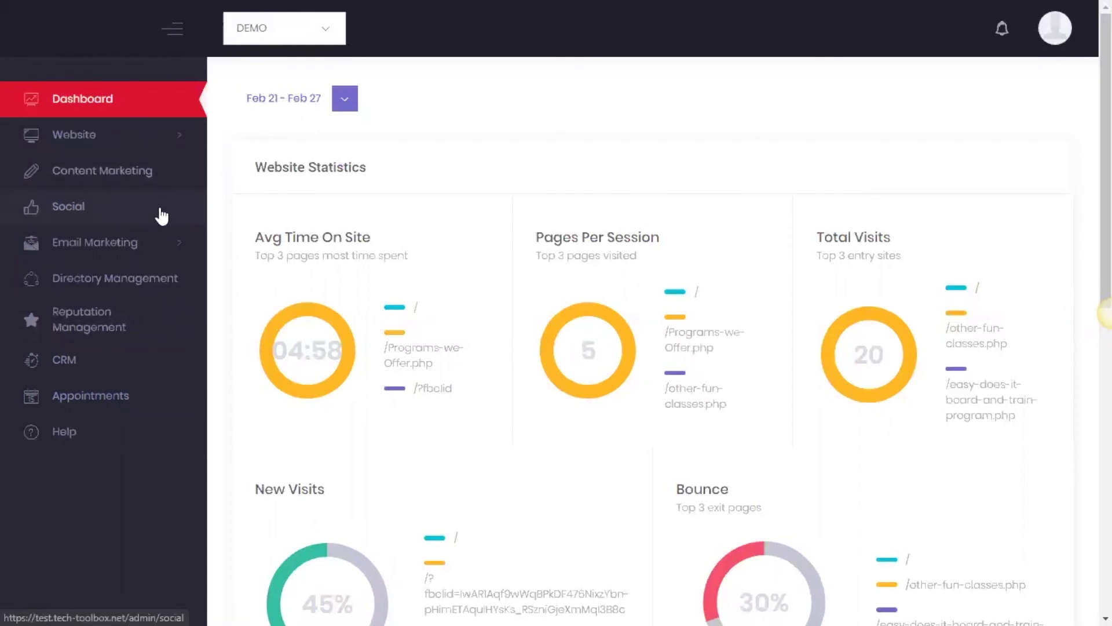
pyautogui.moveTo(634, 4)
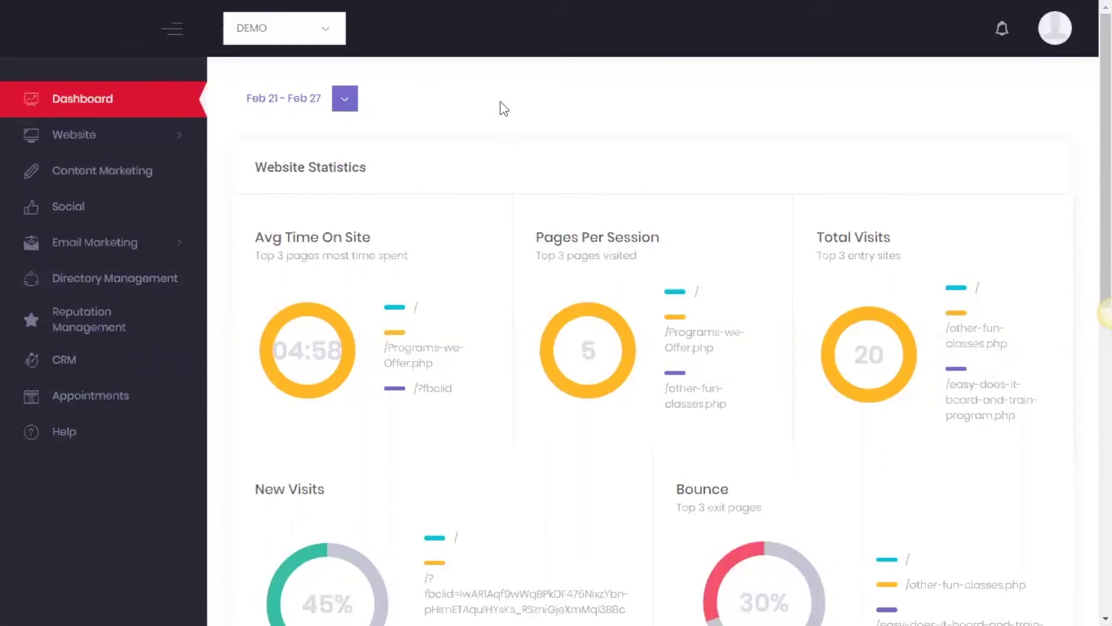
pyautogui.click(324, 36)
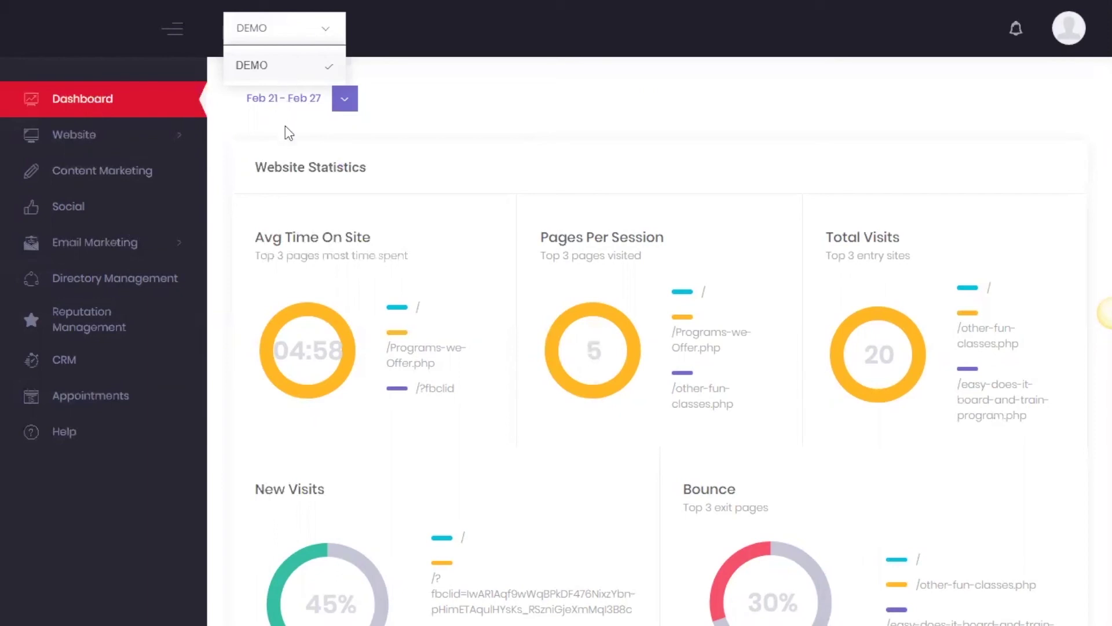
pyautogui.click(380, 39)
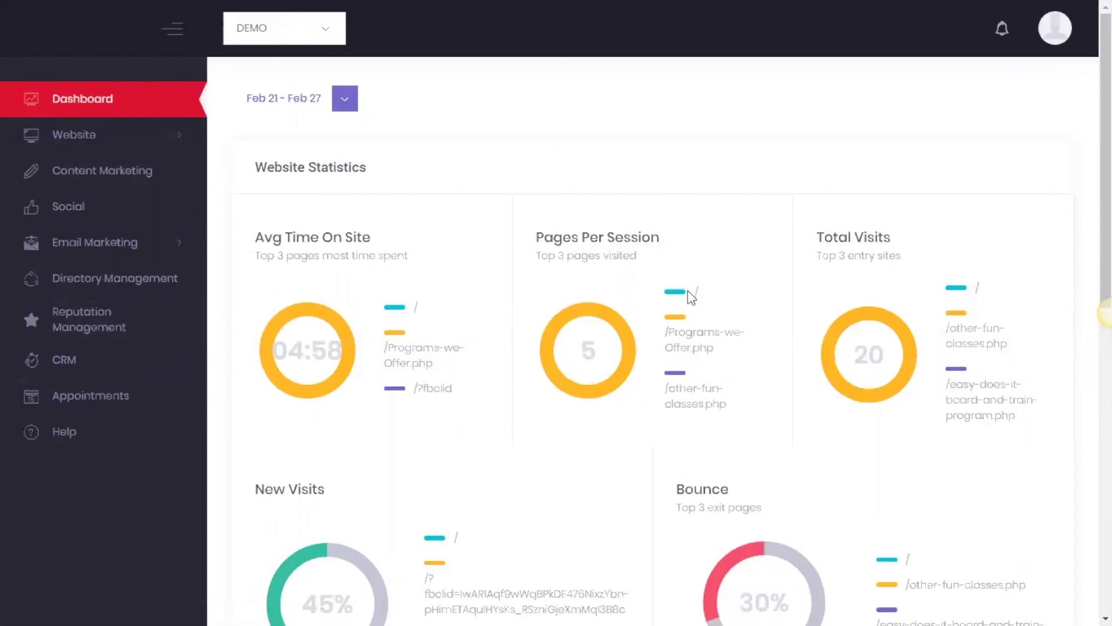
pyautogui.scroll(-2, 487, 255)
pyautogui.scroll(-9, 487, 255)
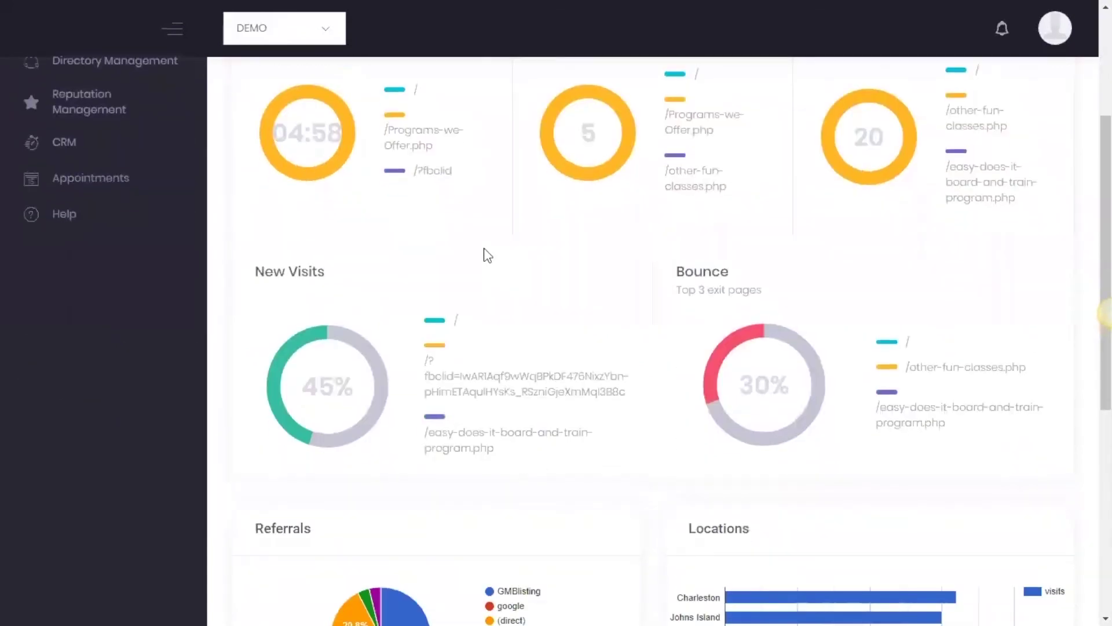
pyautogui.scroll(5, 551, 281)
pyautogui.scroll(6, 550, 281)
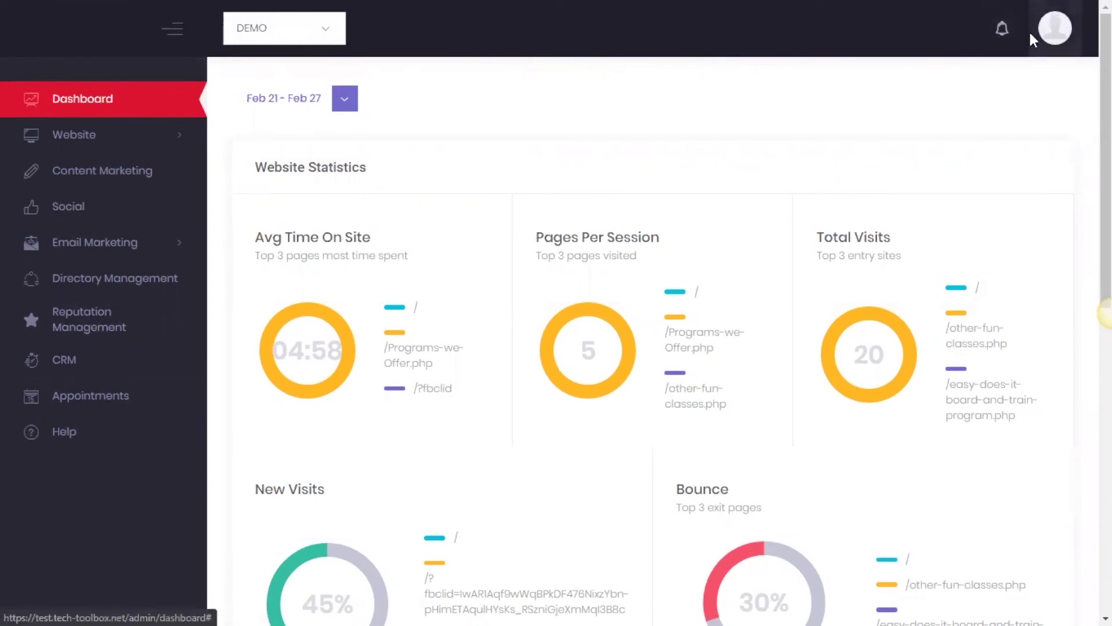
pyautogui.click(1054, 29)
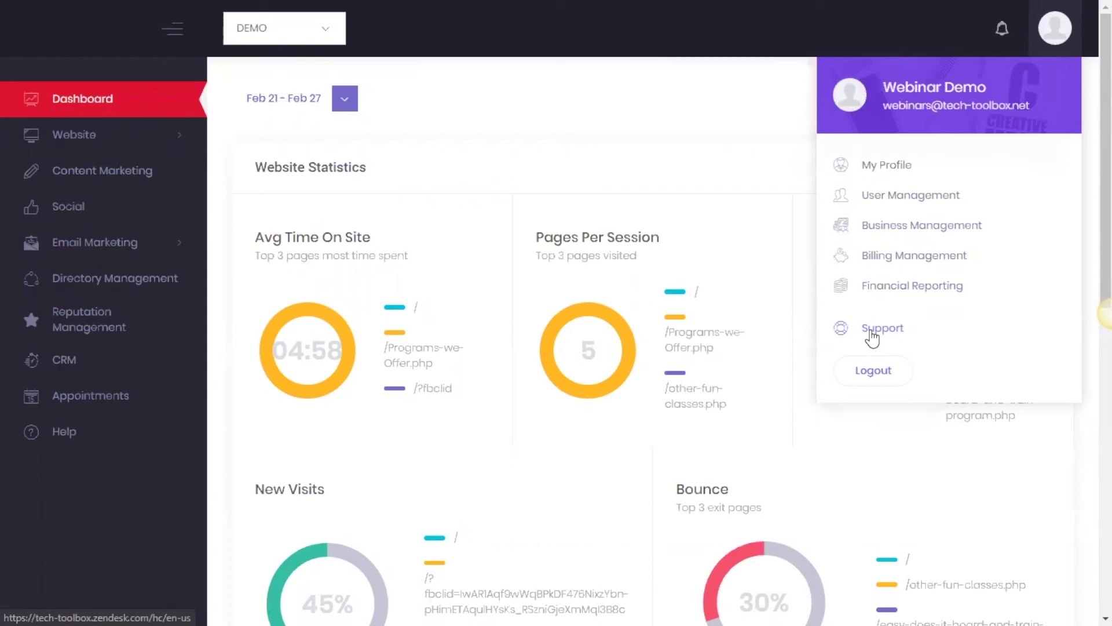
pyautogui.click(628, 94)
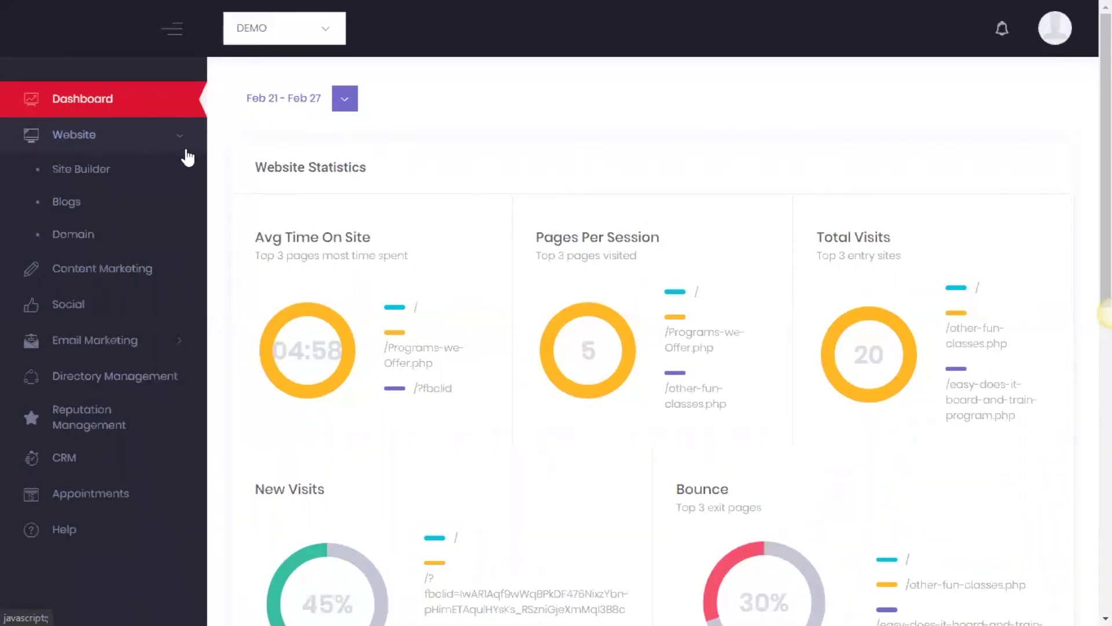
# Open the Site Builder, check its main site menu and look over the home page
pyautogui.click(99, 168)
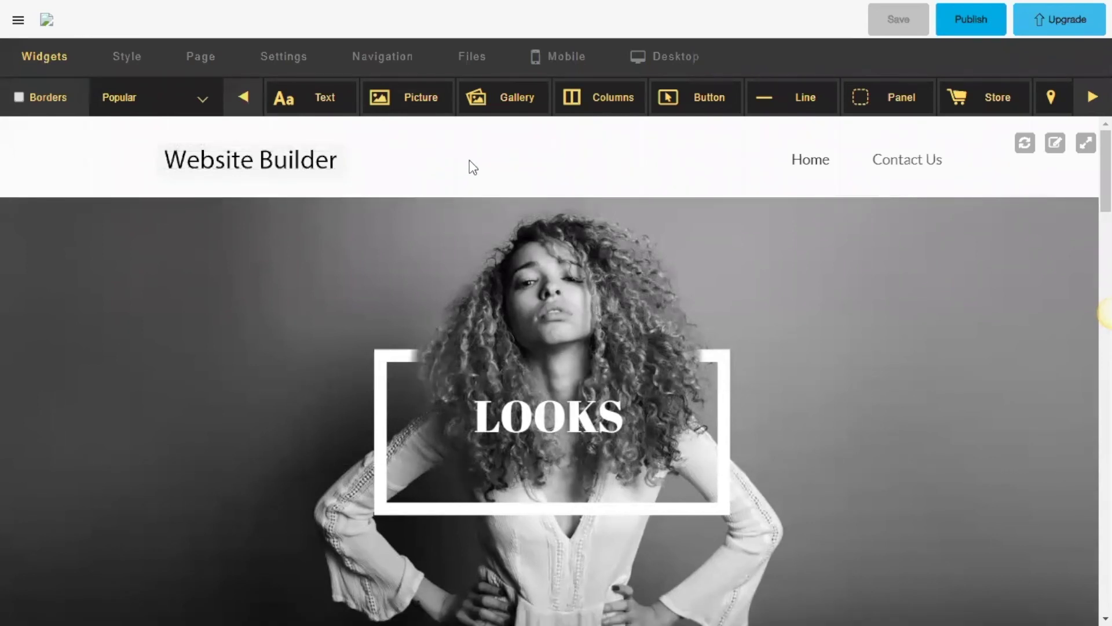
pyautogui.click(18, 21)
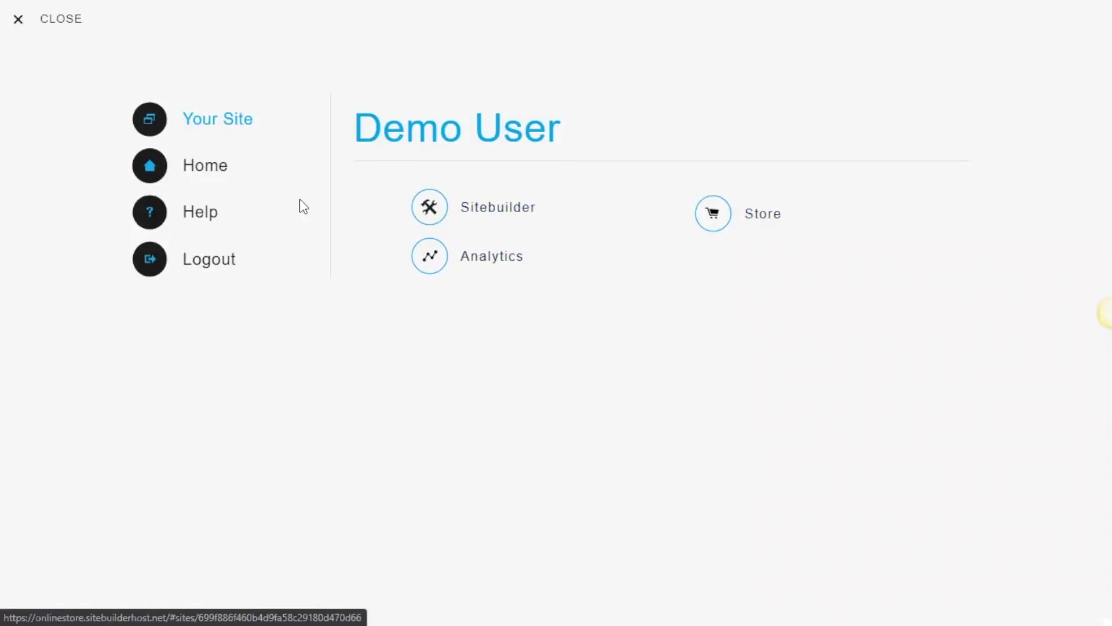
pyautogui.click(19, 22)
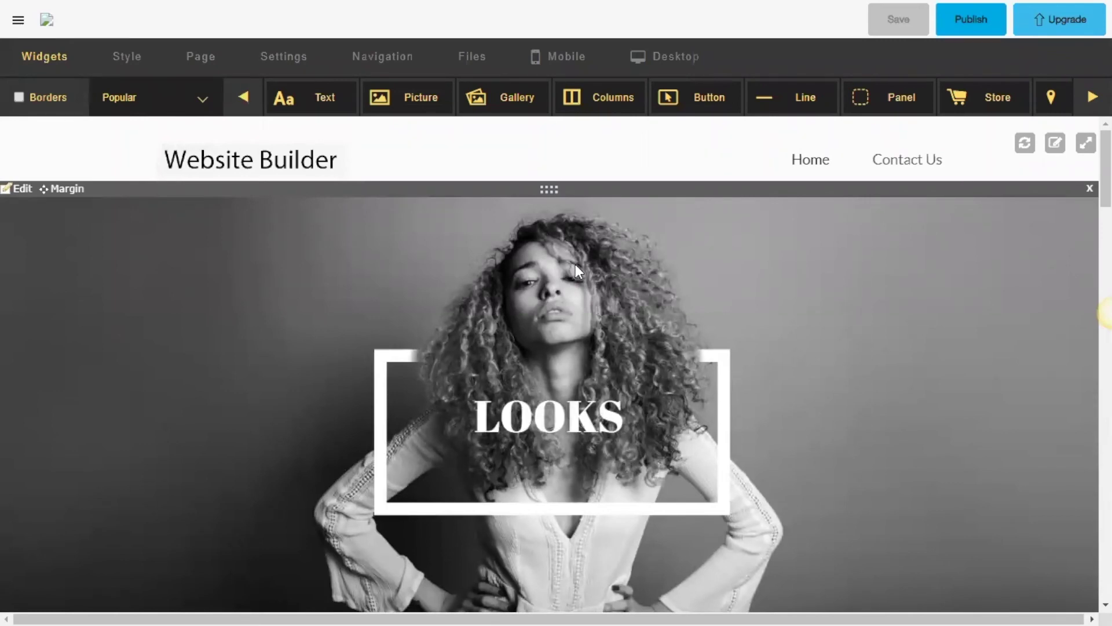
pyautogui.scroll(-10, 576, 264)
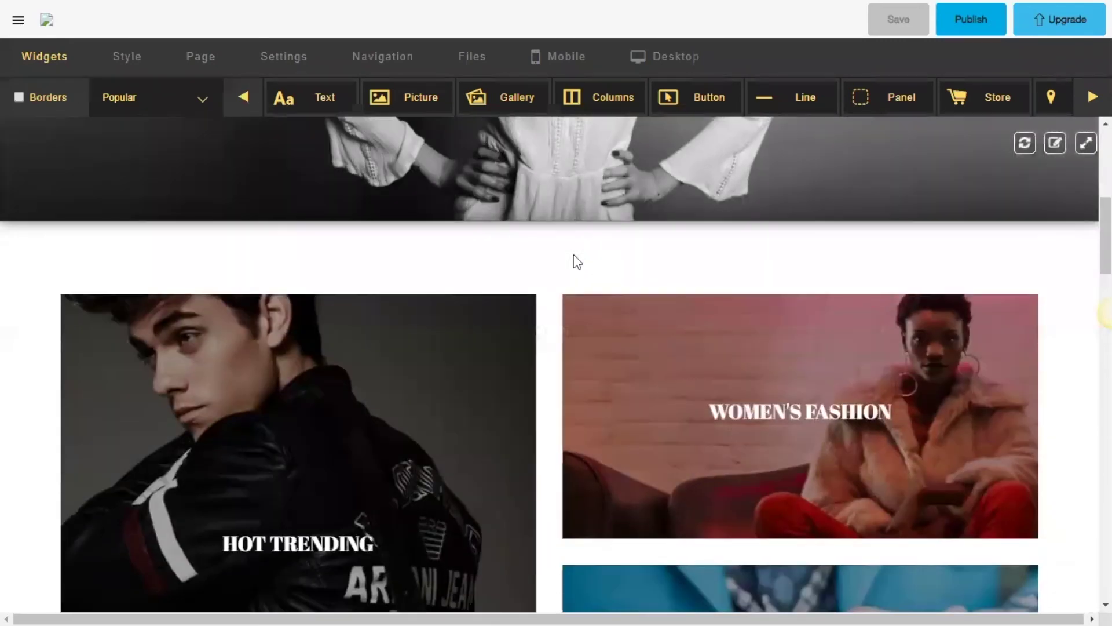
pyautogui.scroll(10, 574, 255)
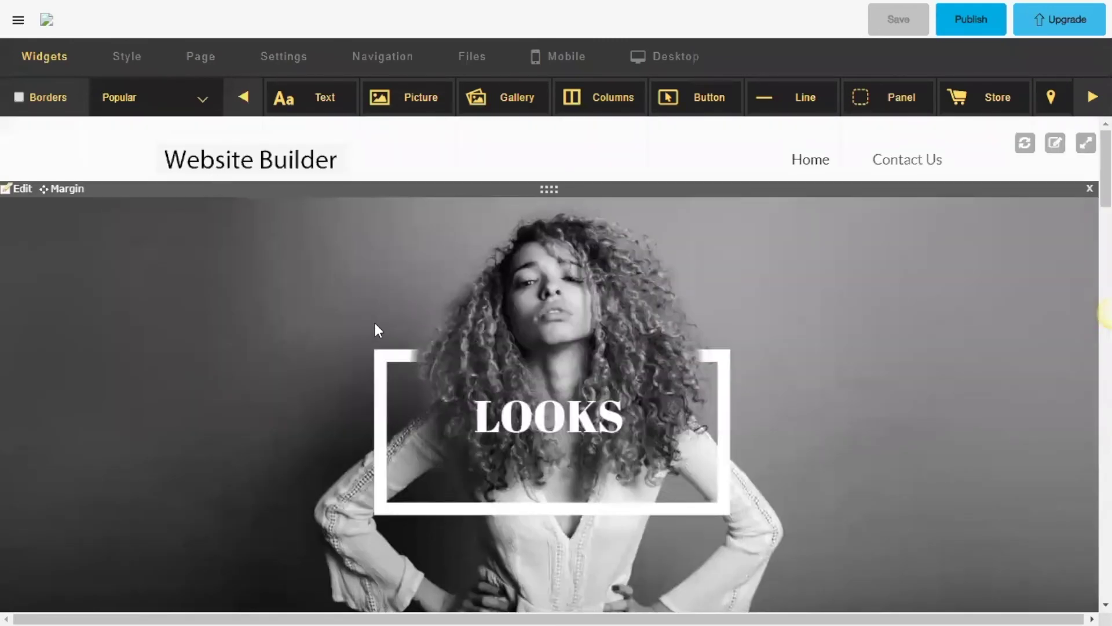
pyautogui.scroll(-3, 488, 307)
pyautogui.scroll(3, 491, 316)
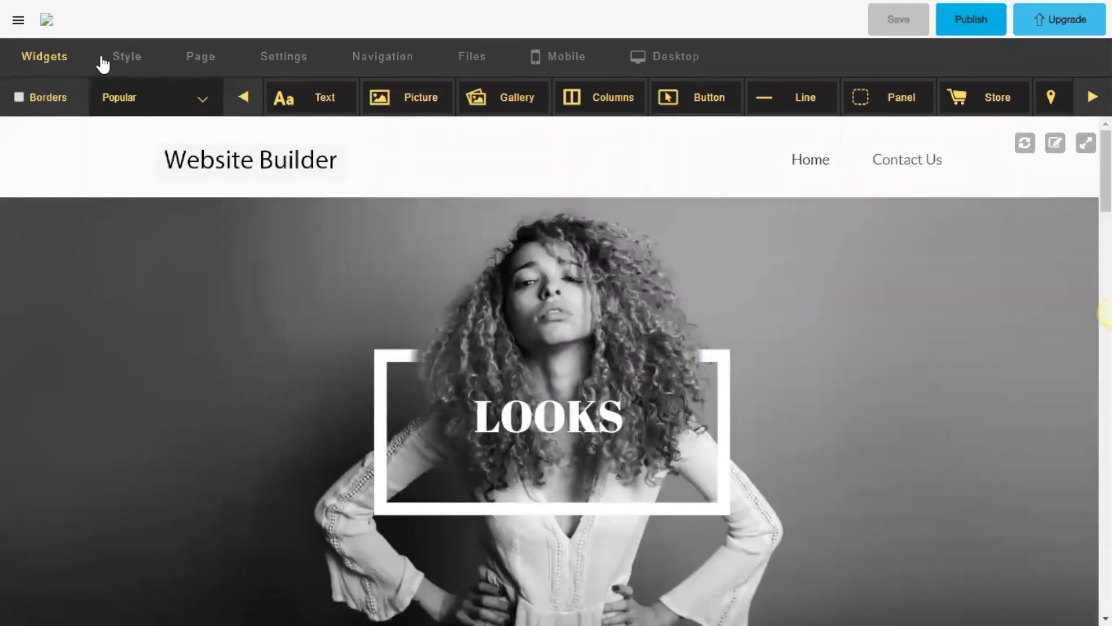
# View the responsive templates offered for the site's style and close the template list
pyautogui.click(121, 58)
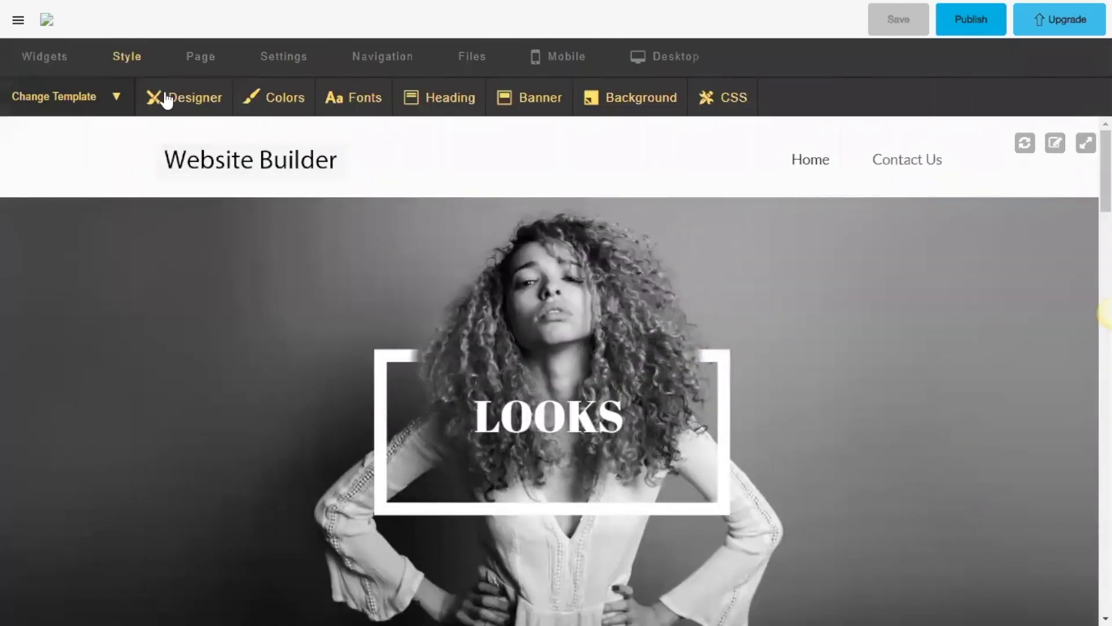
pyautogui.click(118, 98)
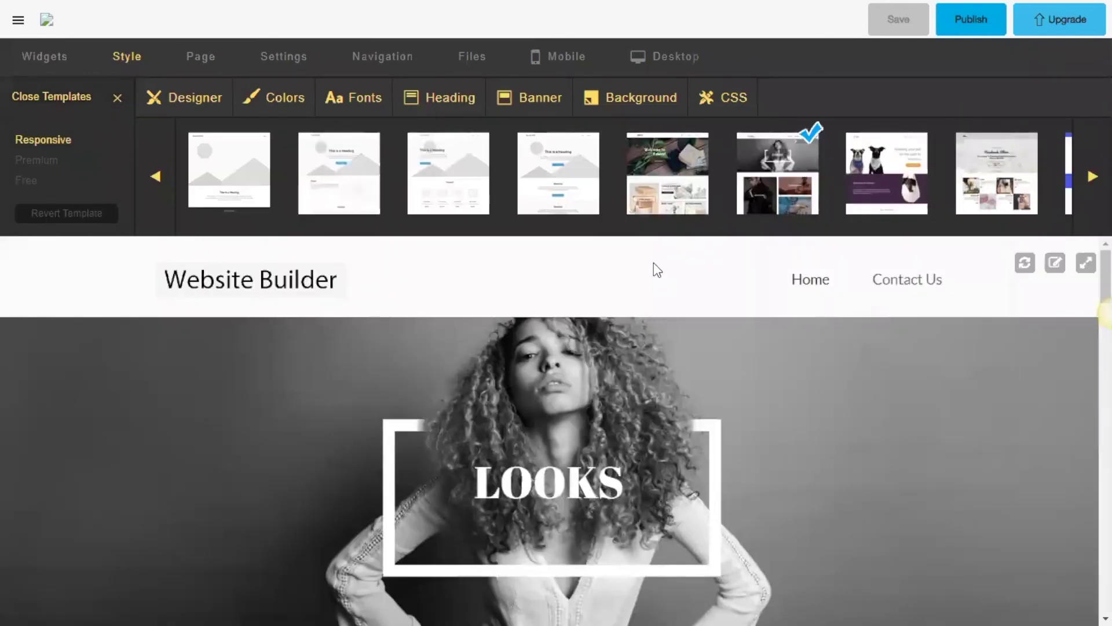
pyautogui.click(116, 98)
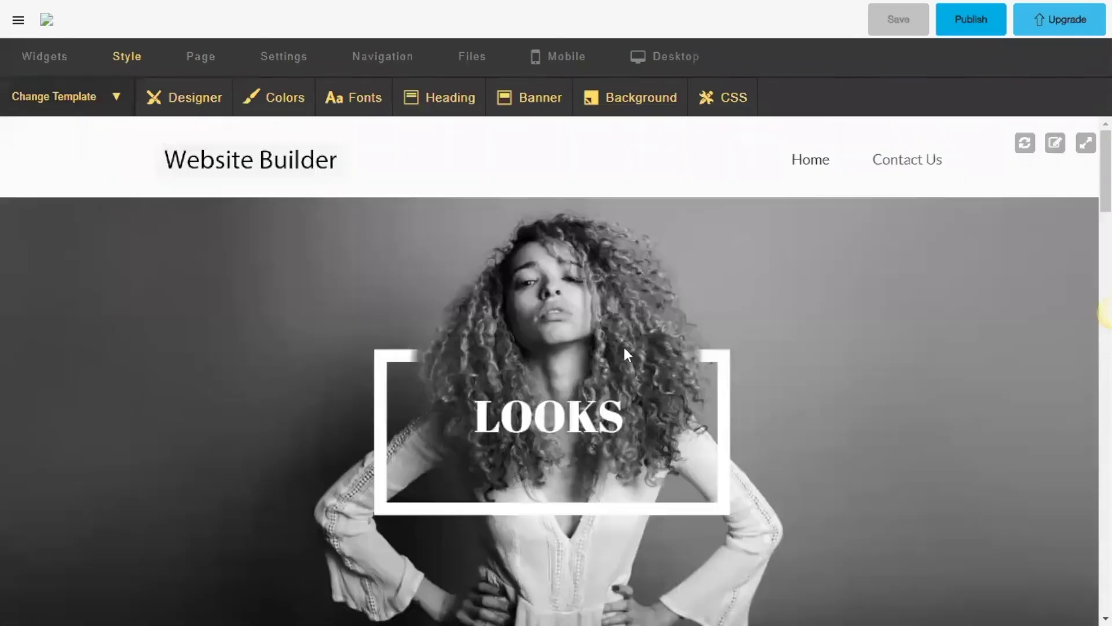
# Browse the popular widgets and the list of widget categories without adding any
pyautogui.click(42, 58)
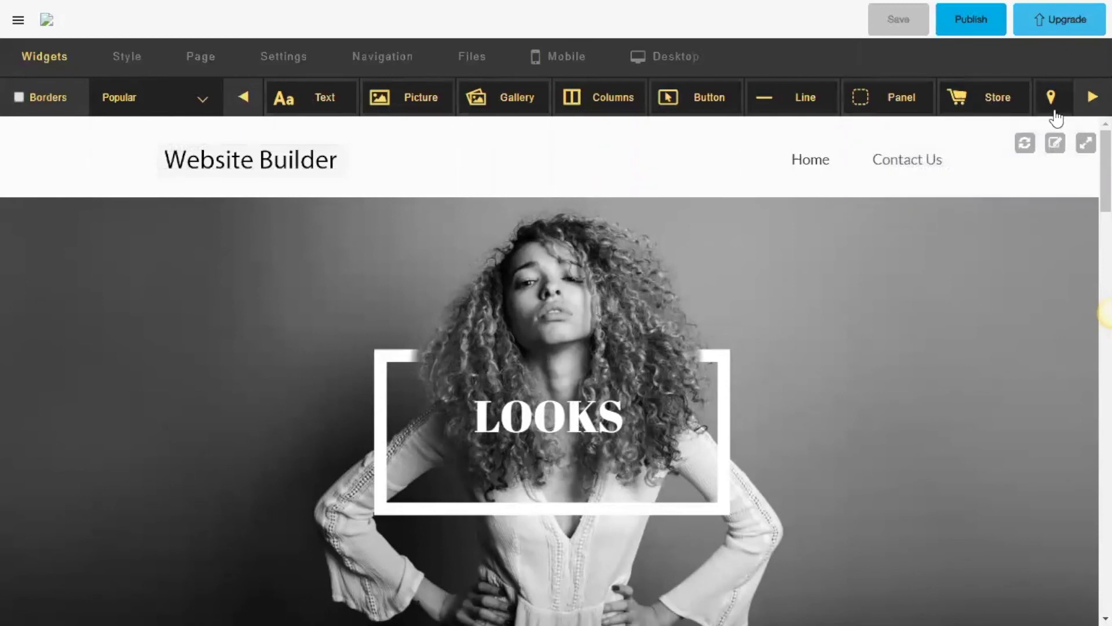
pyautogui.click(1093, 96)
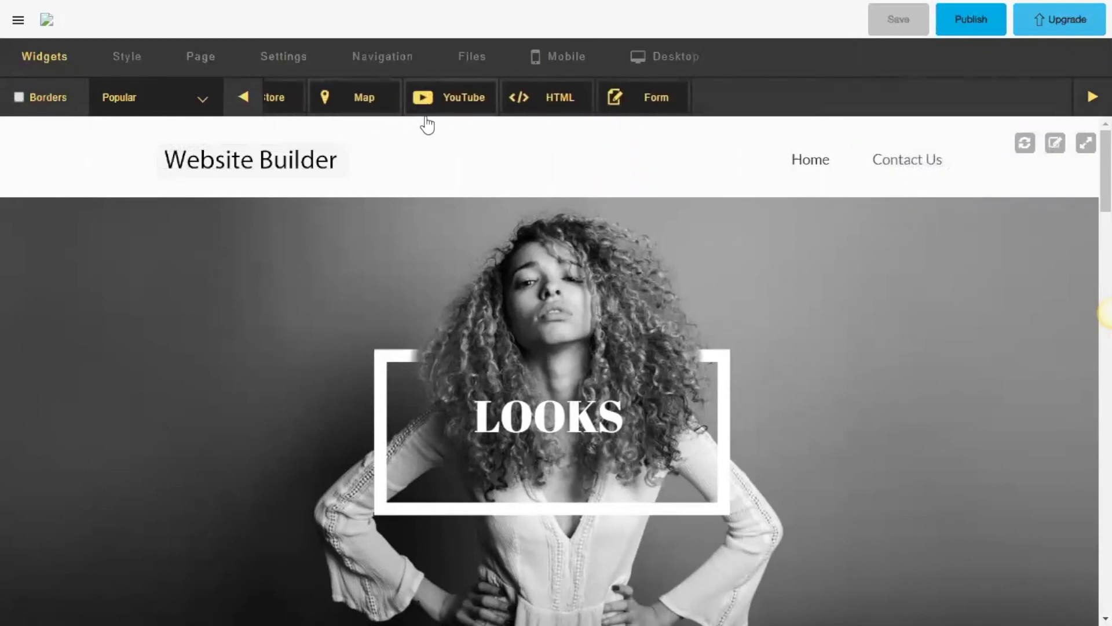
pyautogui.click(201, 99)
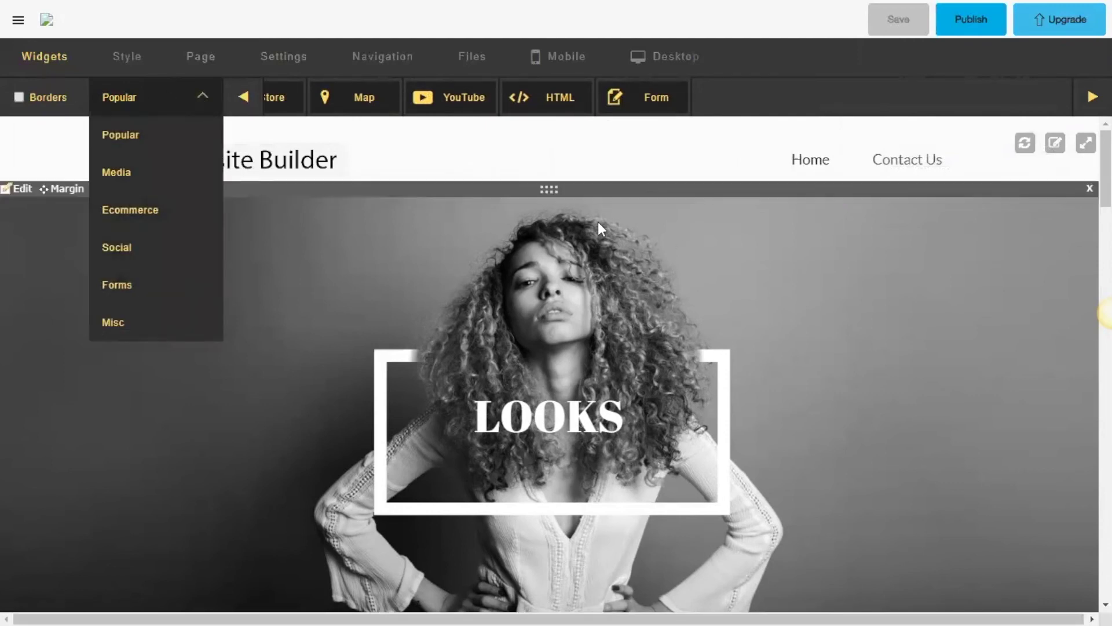
pyautogui.click(119, 97)
pyautogui.moveTo(794, 155)
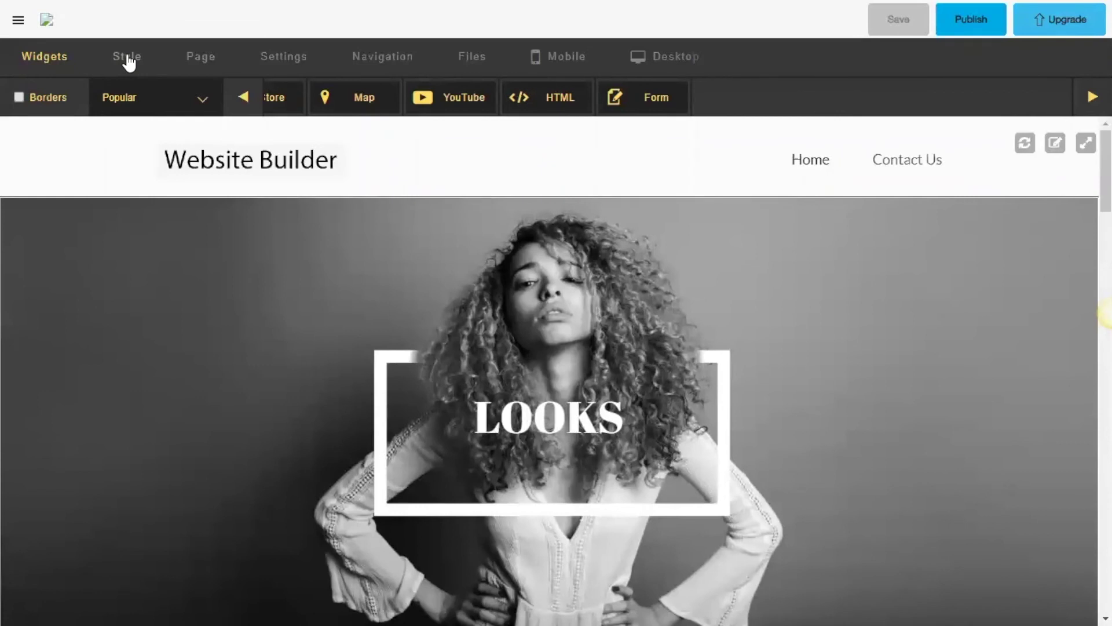
# View the form for creating a new page and close it without saving
pyautogui.click(181, 62)
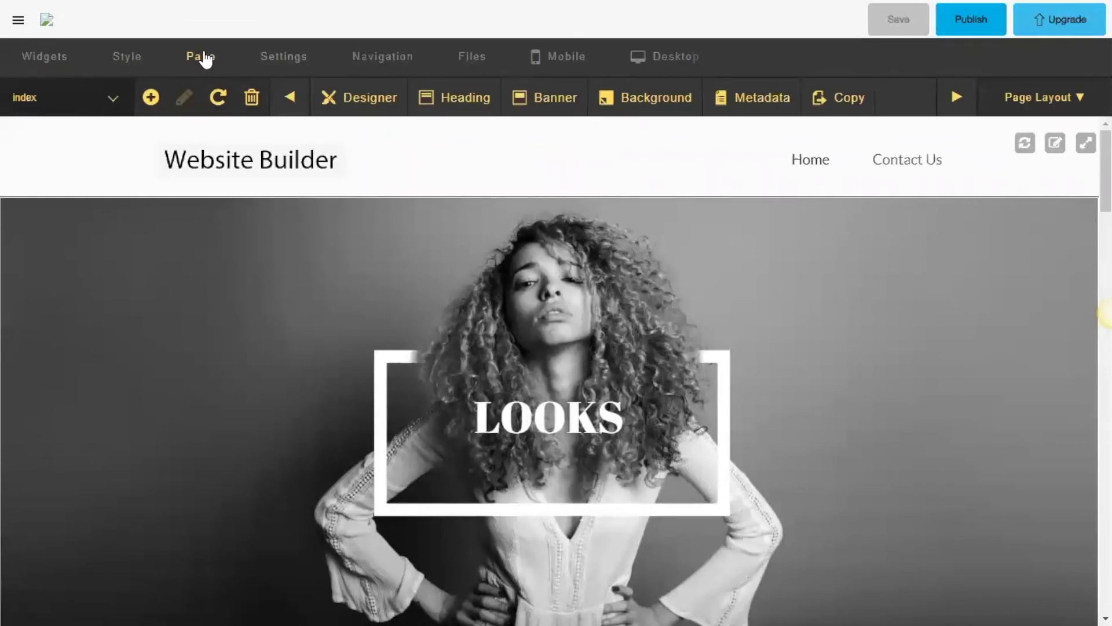
pyautogui.click(151, 98)
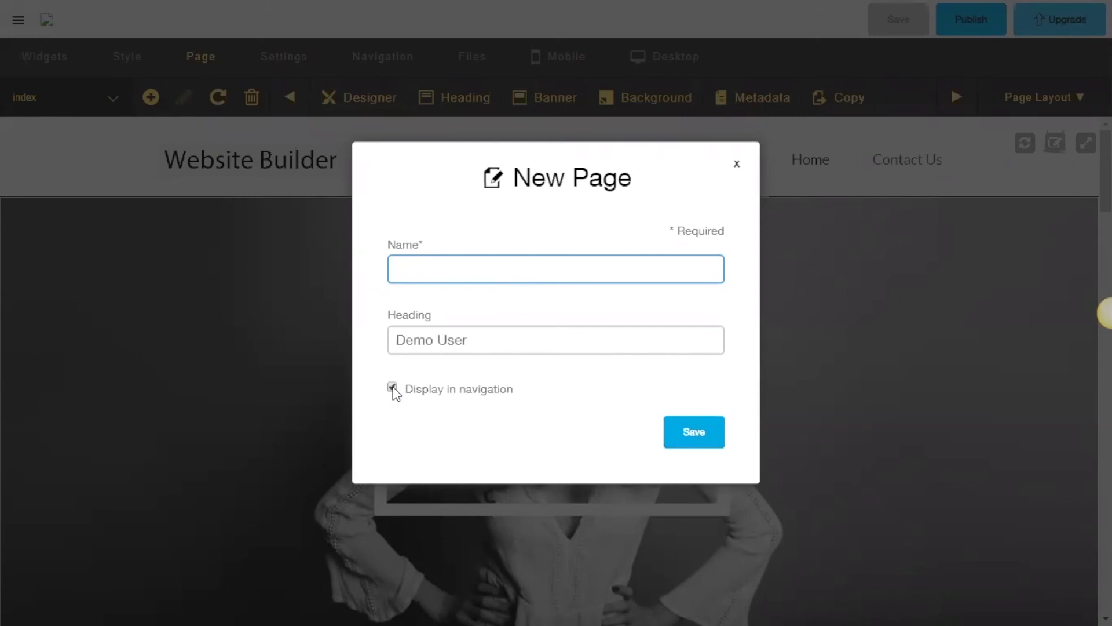
pyautogui.click(738, 165)
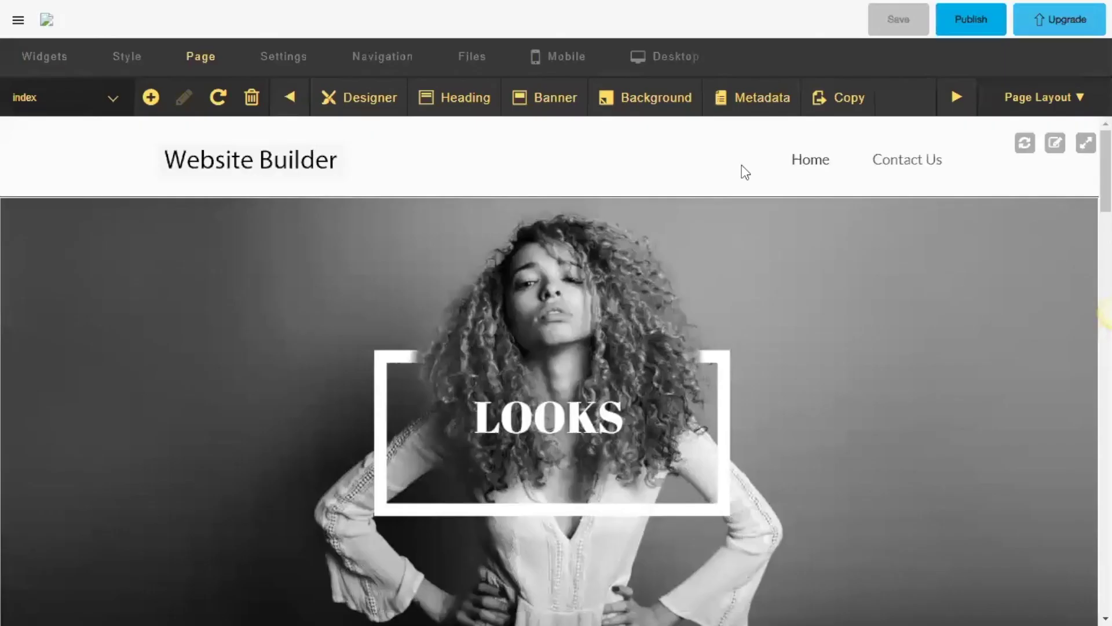
# Try nesting the Contact Us page under Home in the site navigation, and discard the change
pyautogui.click(372, 60)
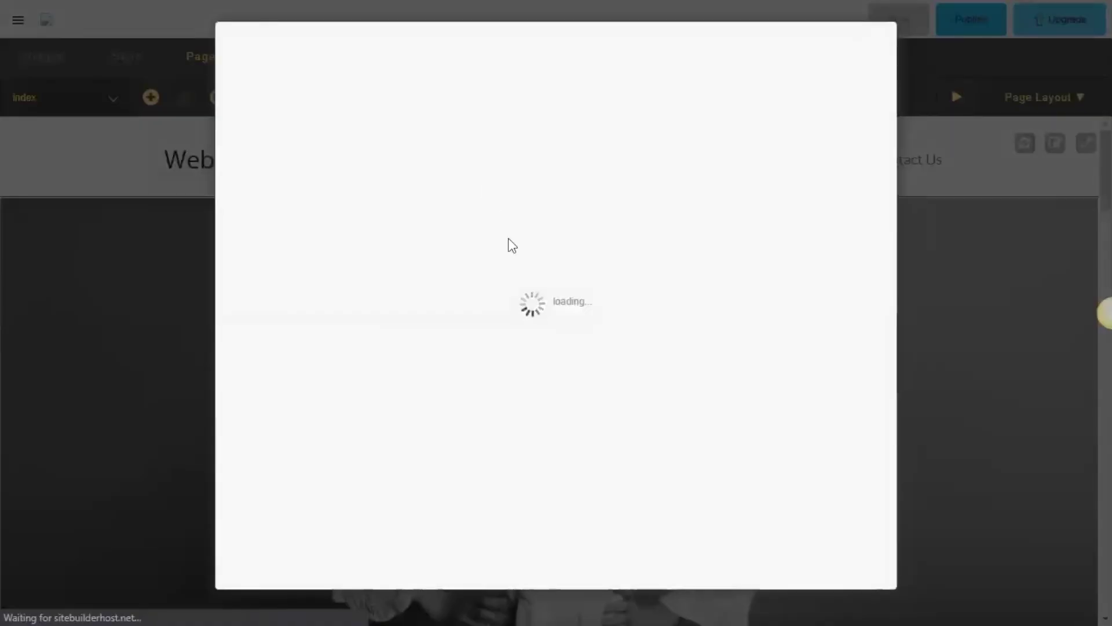
pyautogui.moveTo(257, 162); pyautogui.dragTo(310, 165)
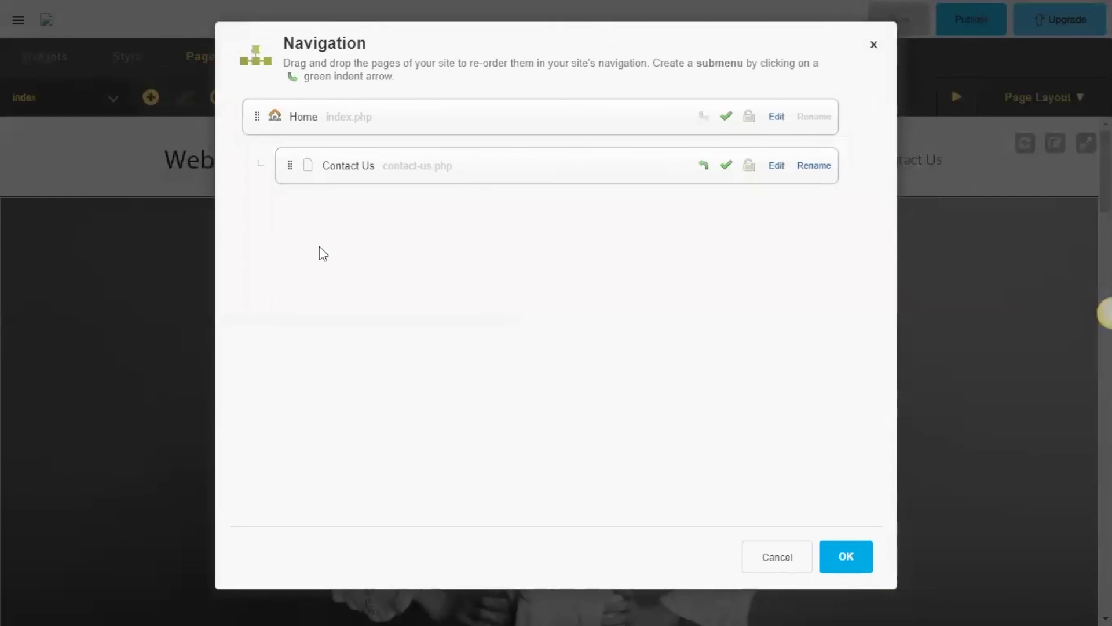
pyautogui.moveTo(286, 167); pyautogui.dragTo(271, 166)
pyautogui.click(775, 555)
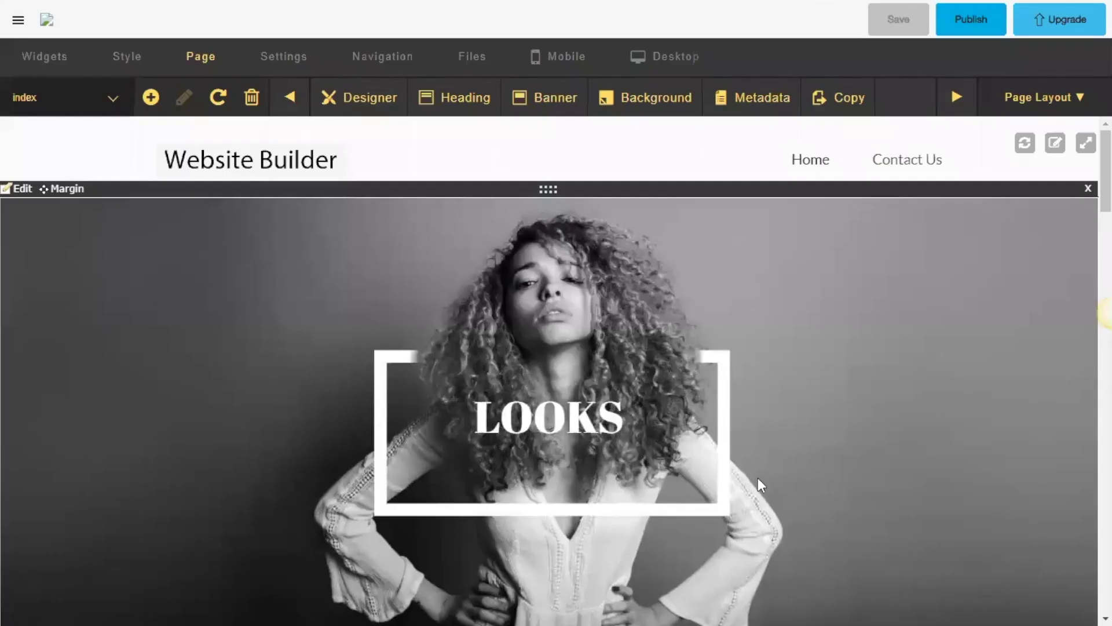
# Look over the index page's metadata form and the site's style options
pyautogui.click(745, 104)
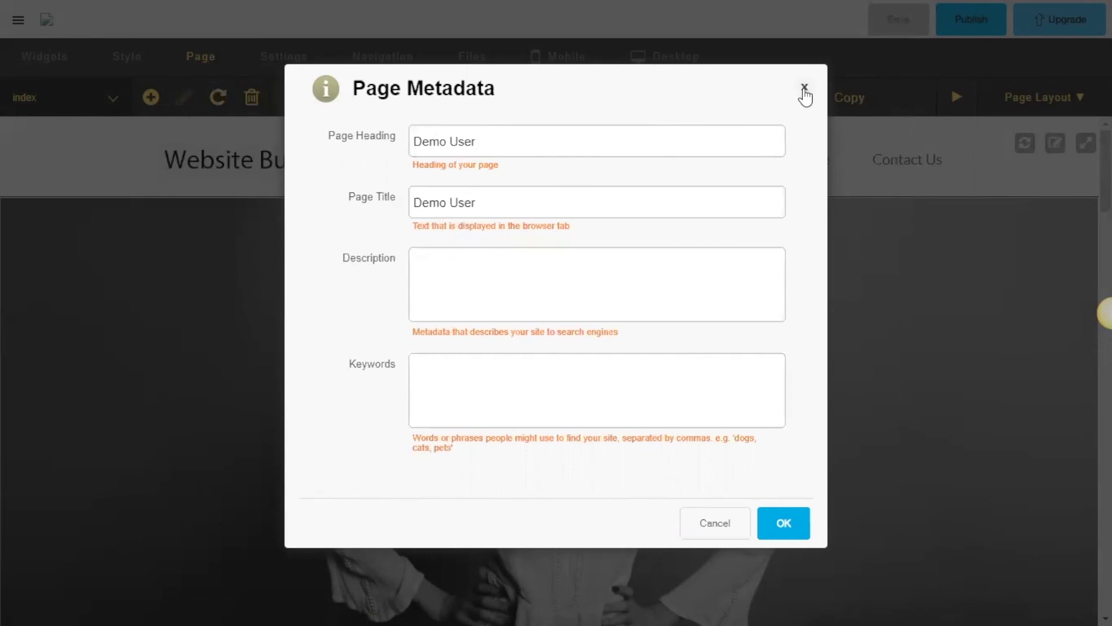
pyautogui.click(804, 88)
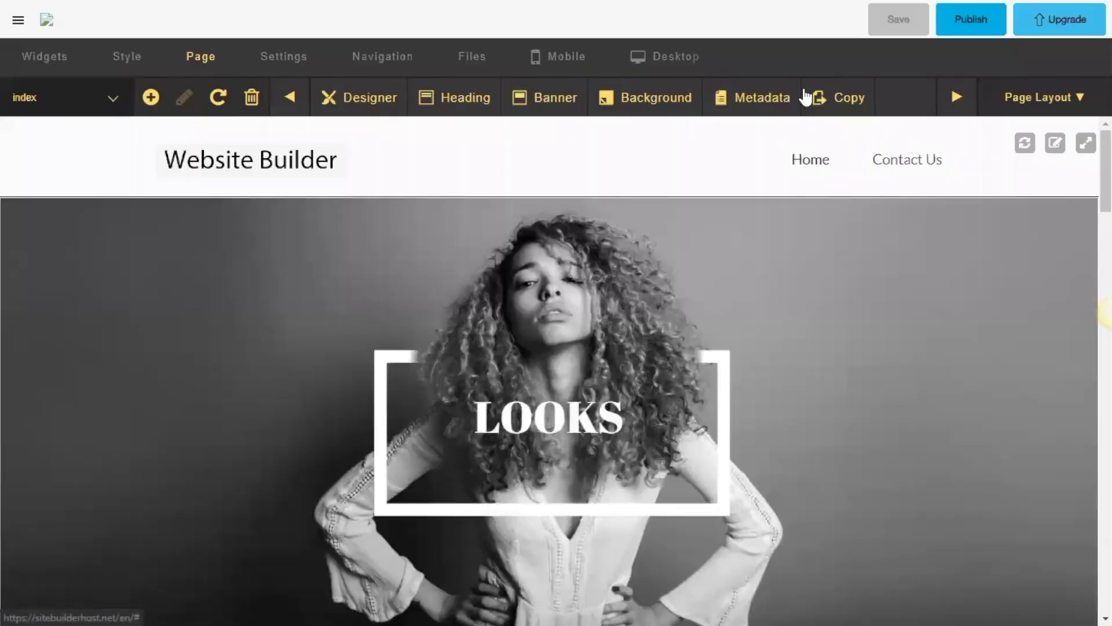
pyautogui.click(127, 56)
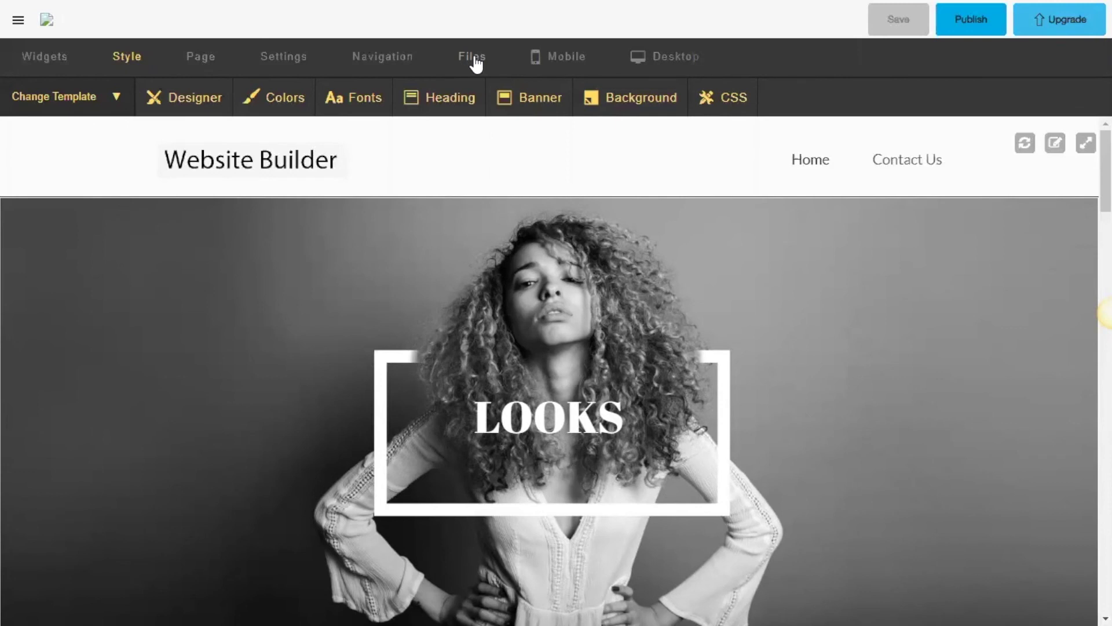
# Check the mobile preview of the site and return to the widget tools
pyautogui.click(563, 56)
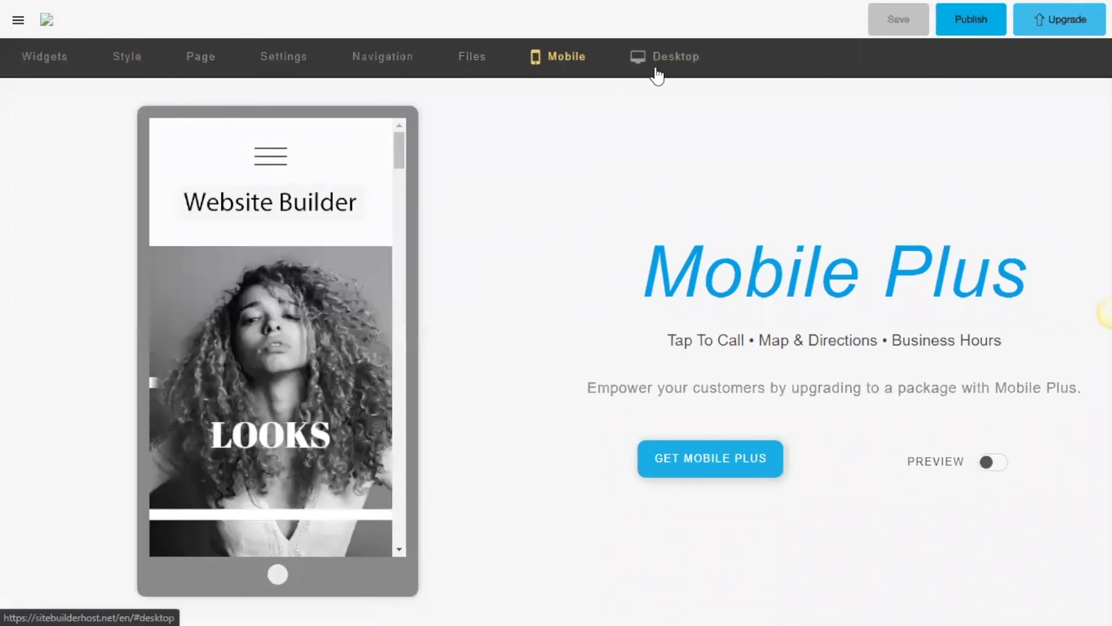
pyautogui.scroll(-10, 319, 365)
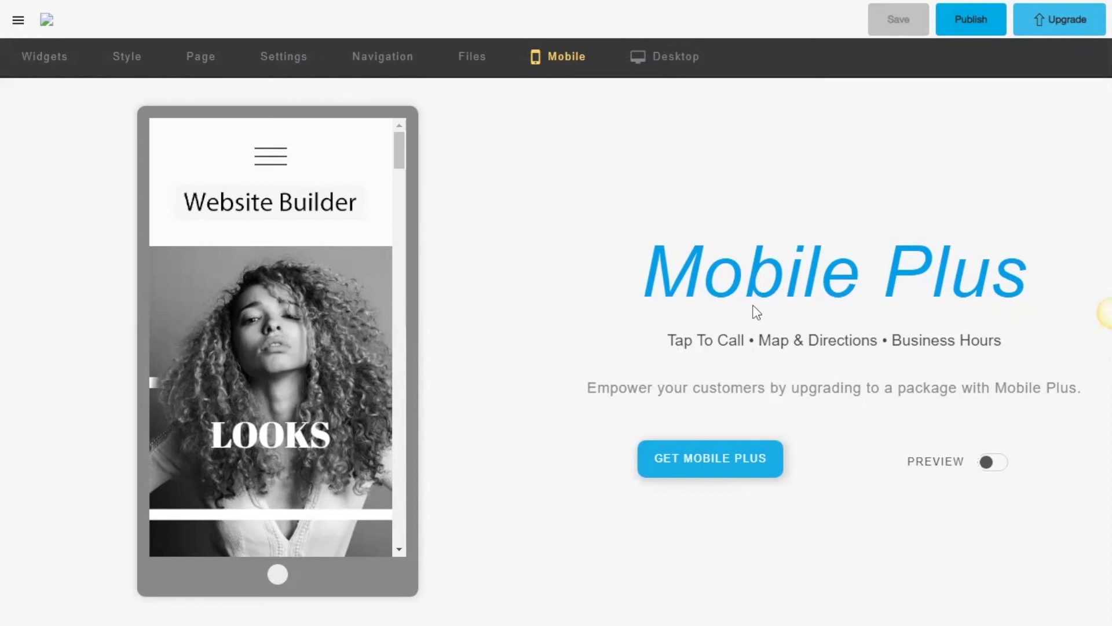
pyautogui.click(62, 58)
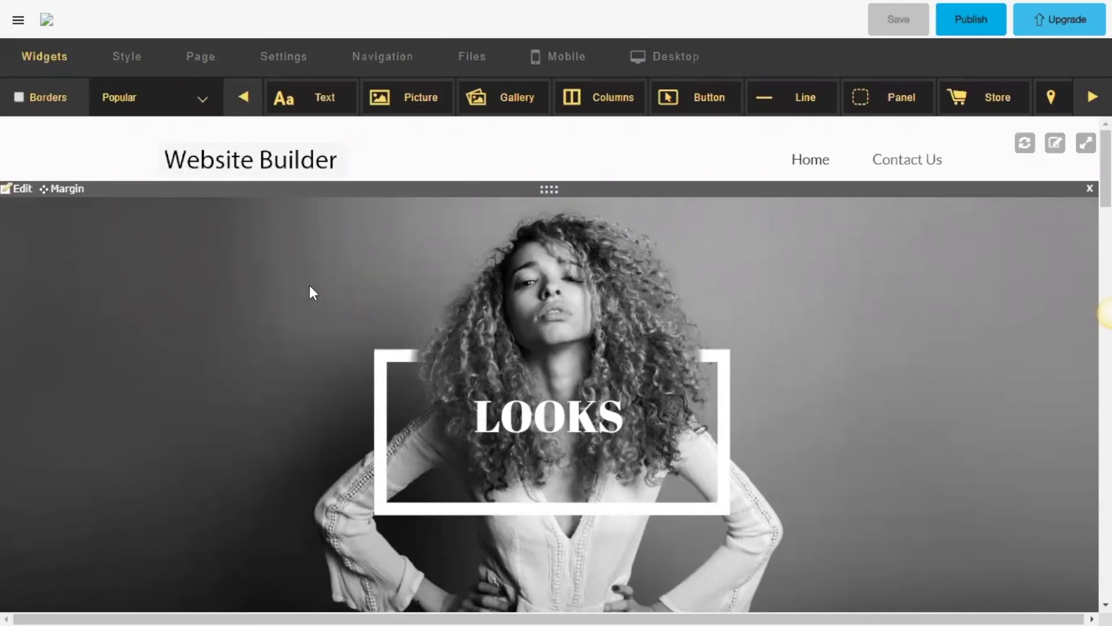
# Look over the home page design in the desktop editor, down through its fashion categories and product listings
pyautogui.scroll(-12, 309, 285)
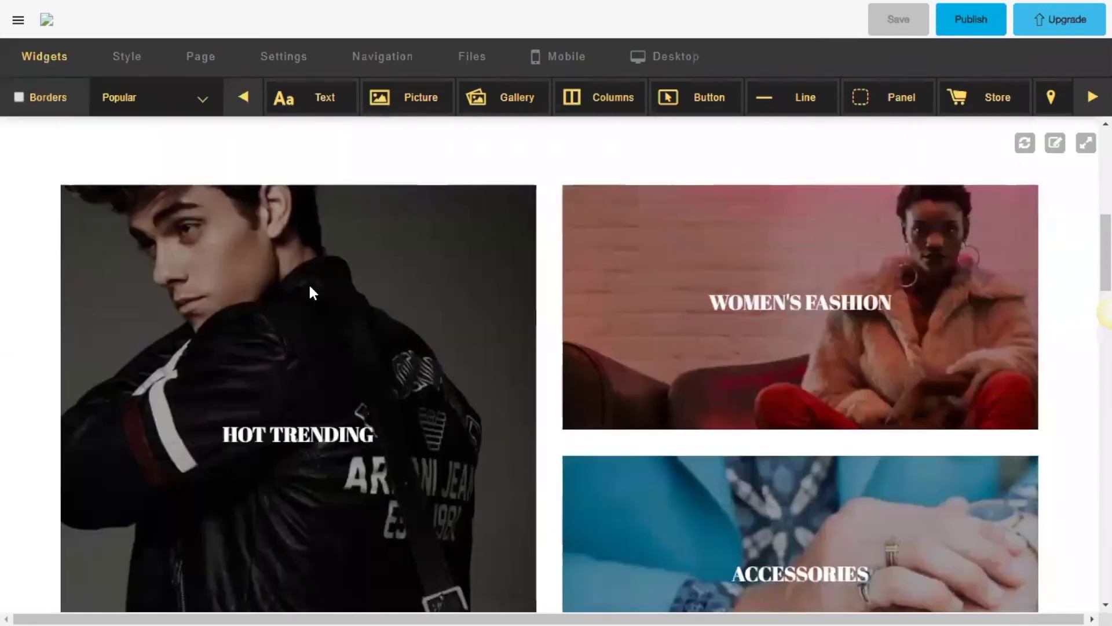
pyautogui.scroll(-10, 439, 332)
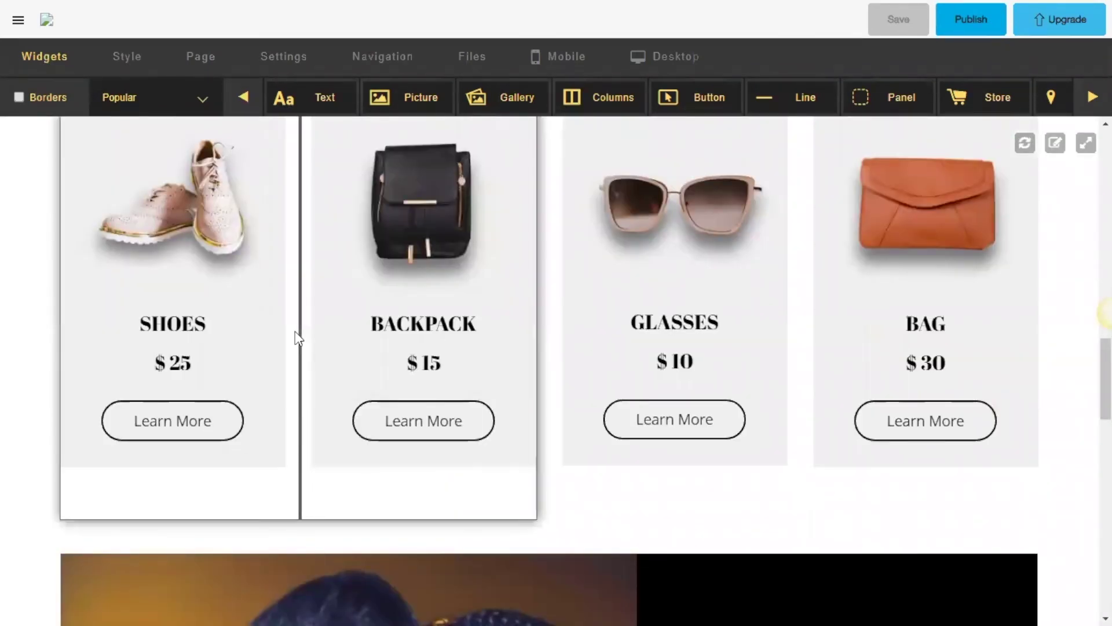
pyautogui.scroll(-7, 295, 333)
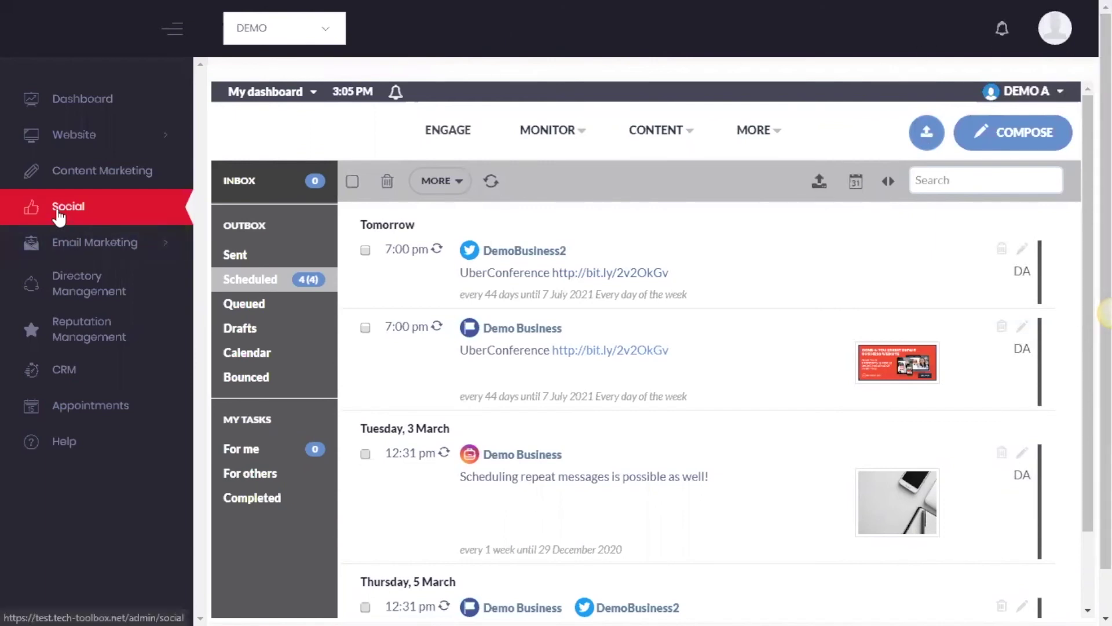
# Collapse the main sidebar and browse the popular services that can be added to the social account
pyautogui.click(173, 30)
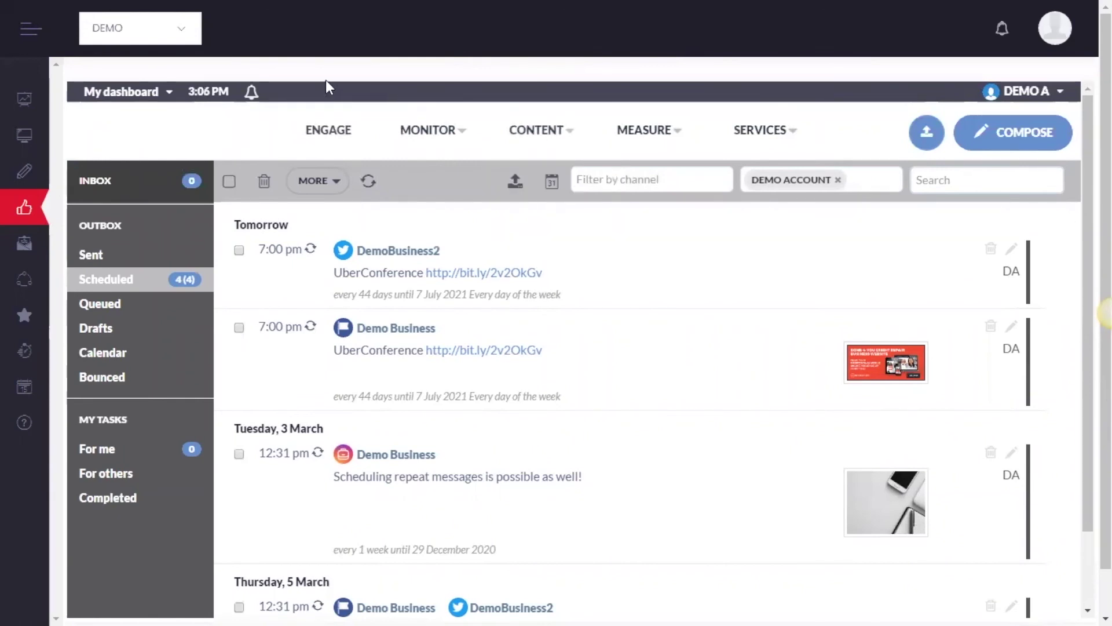
pyautogui.moveTo(751, 139)
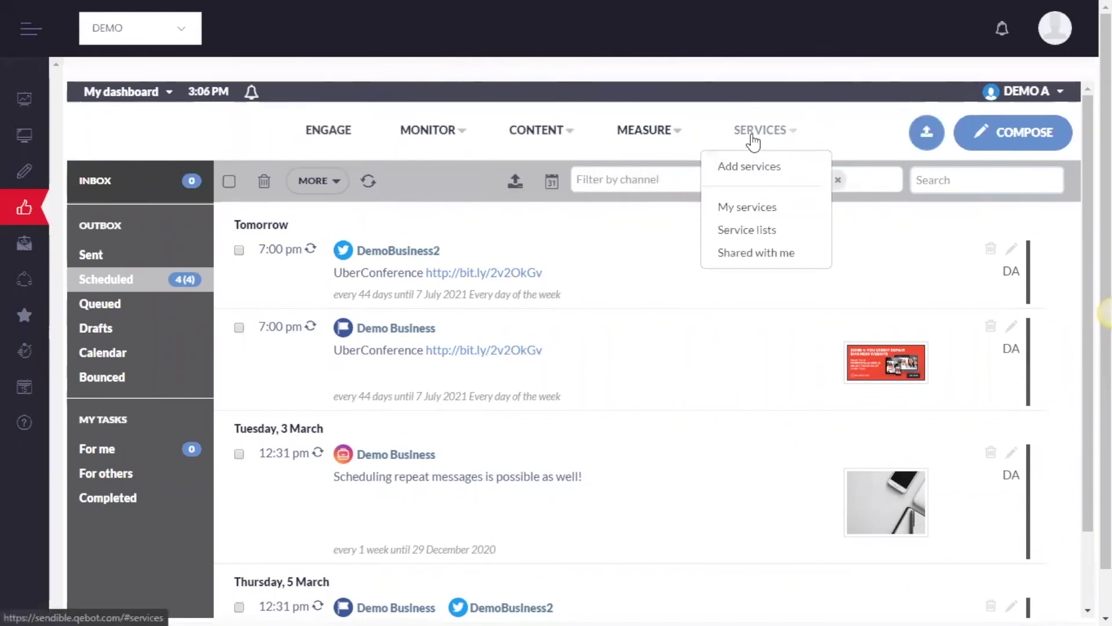
pyautogui.click(754, 168)
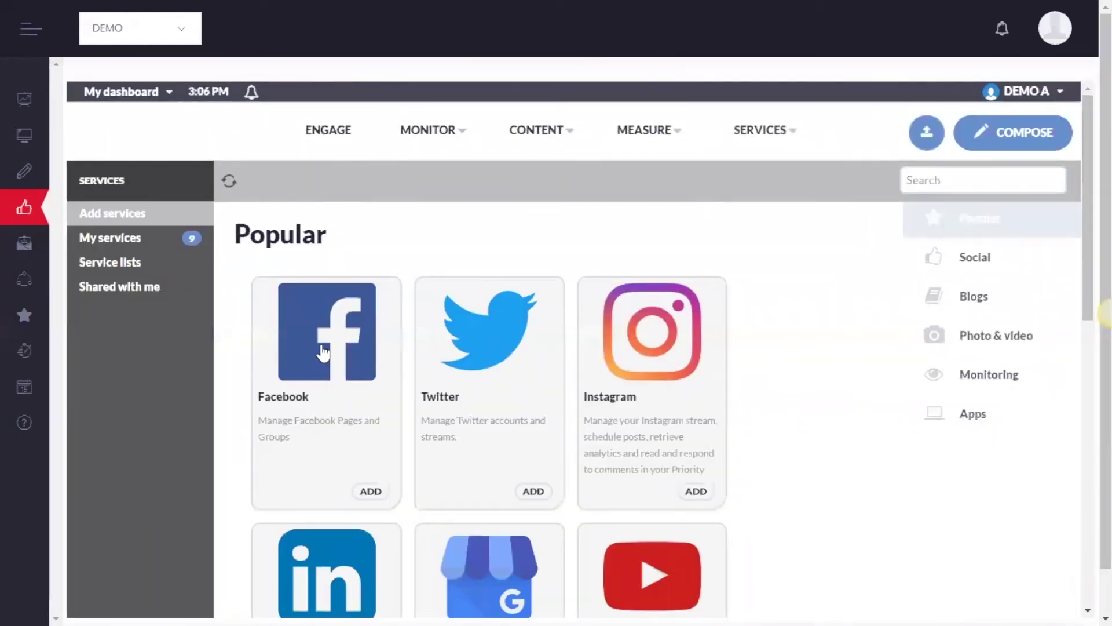
pyautogui.scroll(-3, 540, 400)
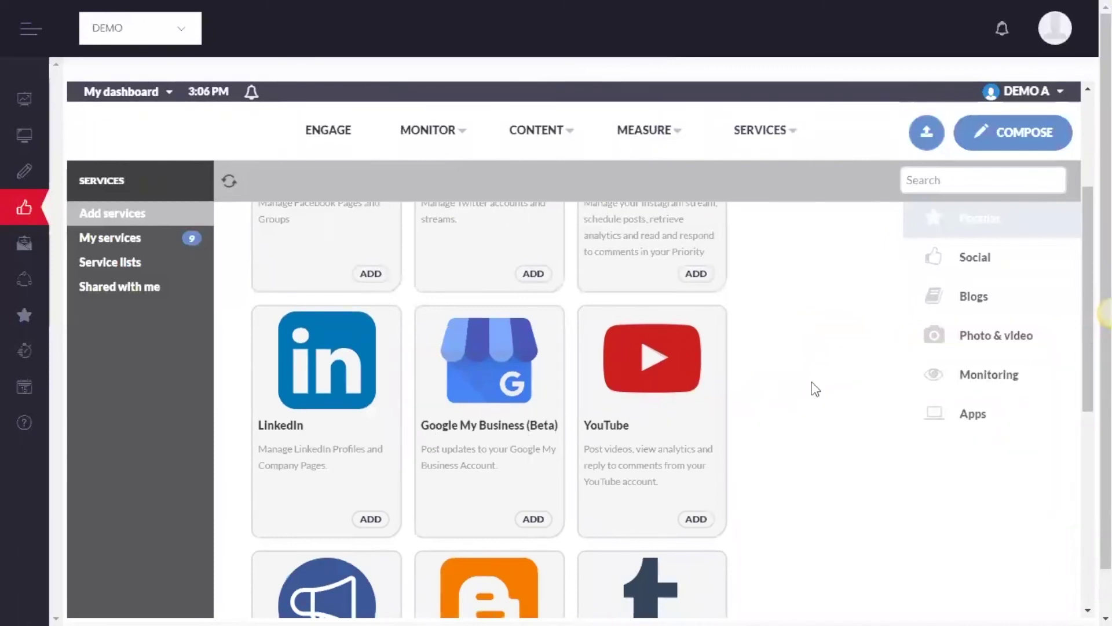
pyautogui.scroll(-3, 813, 388)
pyautogui.scroll(-2, 754, 417)
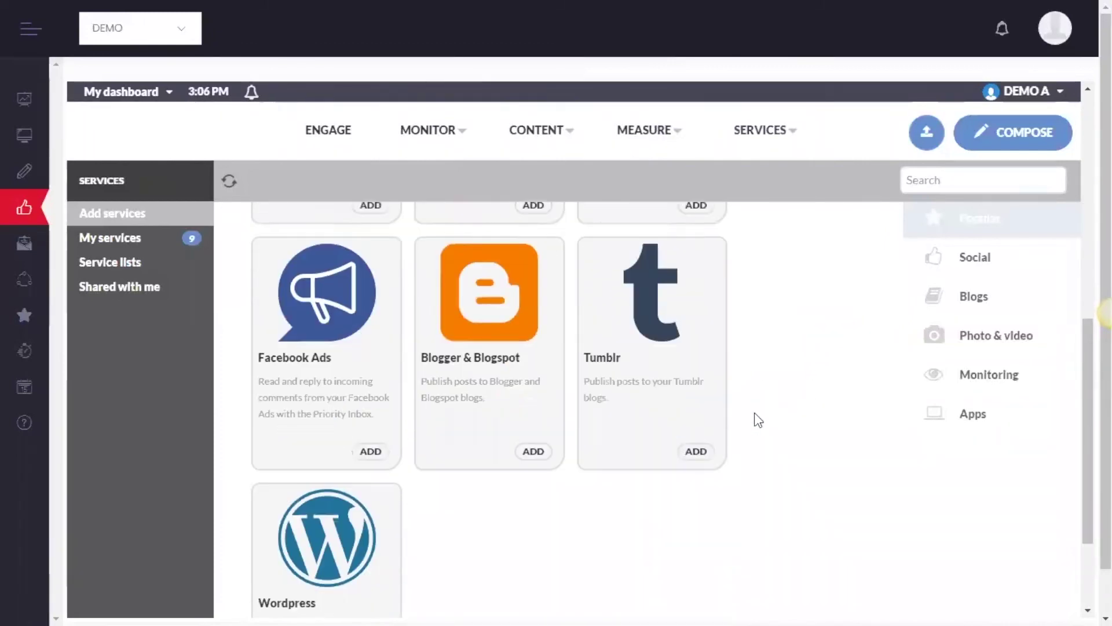
pyautogui.scroll(4, 770, 423)
# Browse the blog services that can be connected to the social account
pyautogui.click(970, 298)
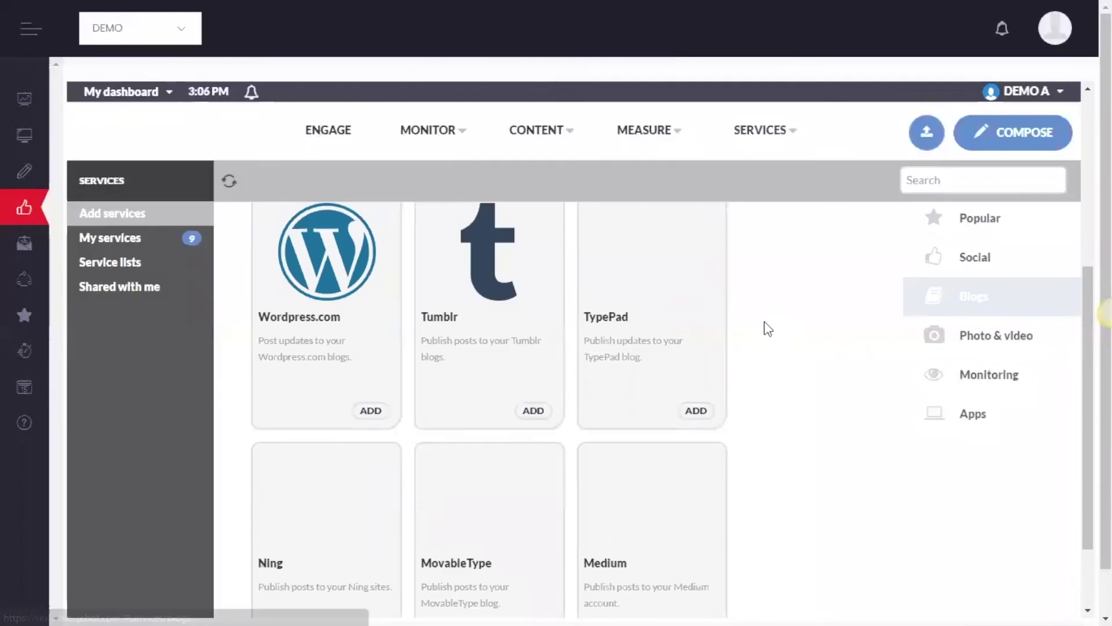
pyautogui.scroll(-2, 763, 321)
pyautogui.scroll(6, 764, 321)
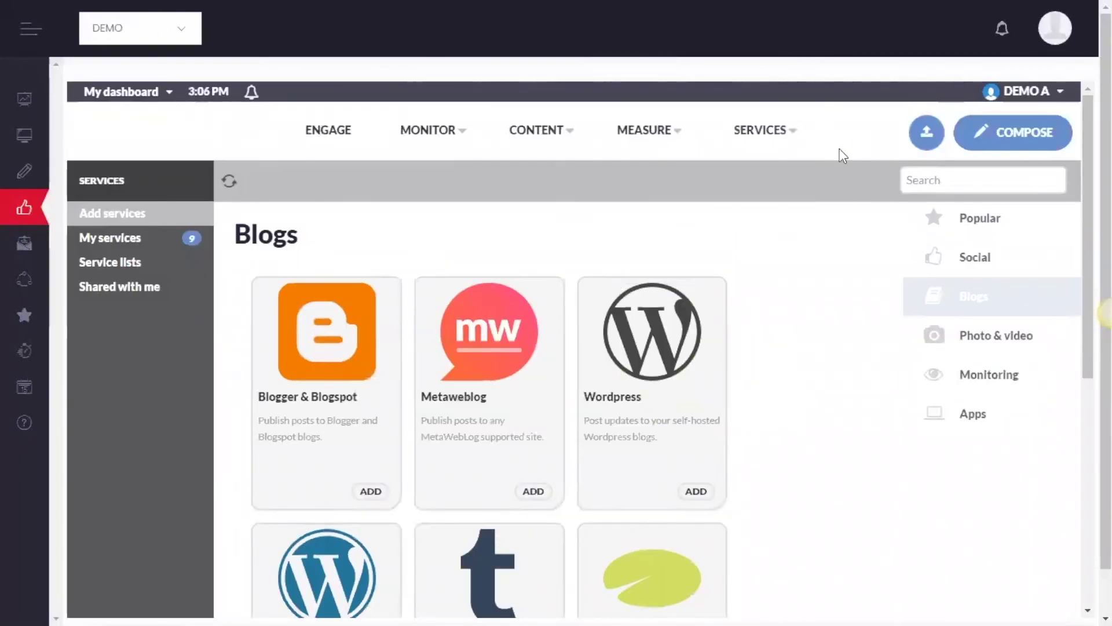
# View the social engagement inbox and the available monitoring options
pyautogui.click(326, 134)
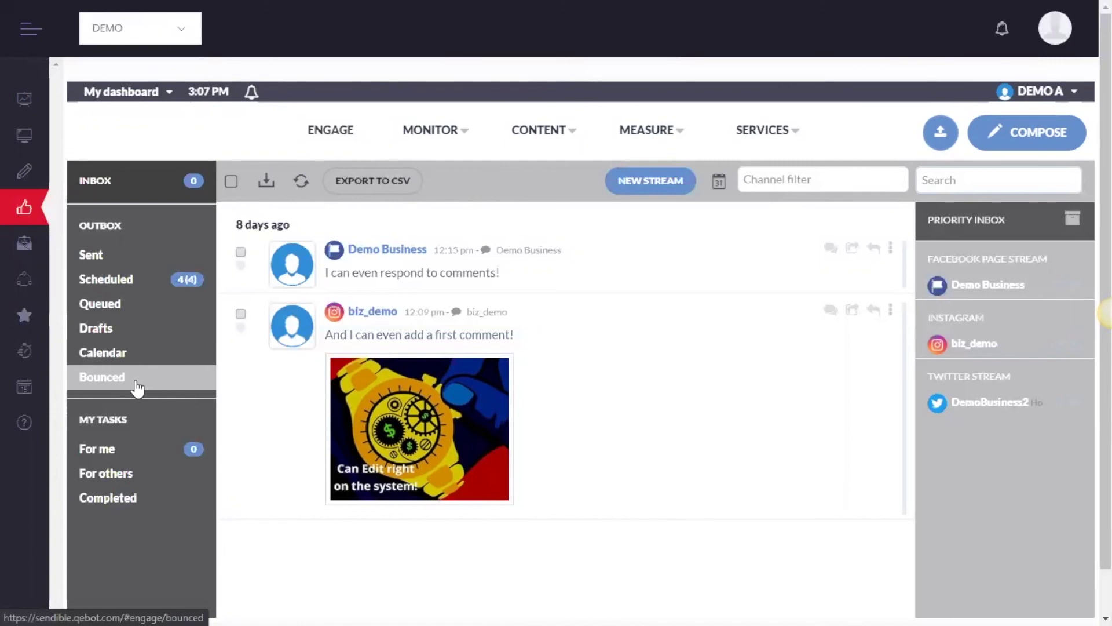
pyautogui.moveTo(429, 138)
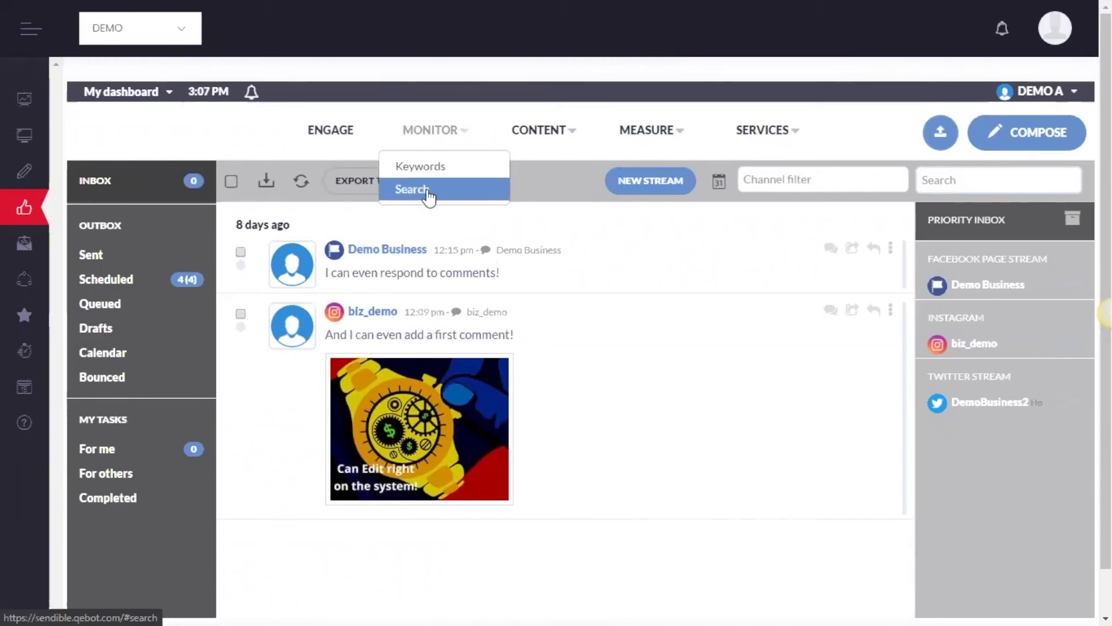
# View the Craft Beer content suggestions, preview sharing the Flagship February article as a message, and close it without sending
pyautogui.click(544, 138)
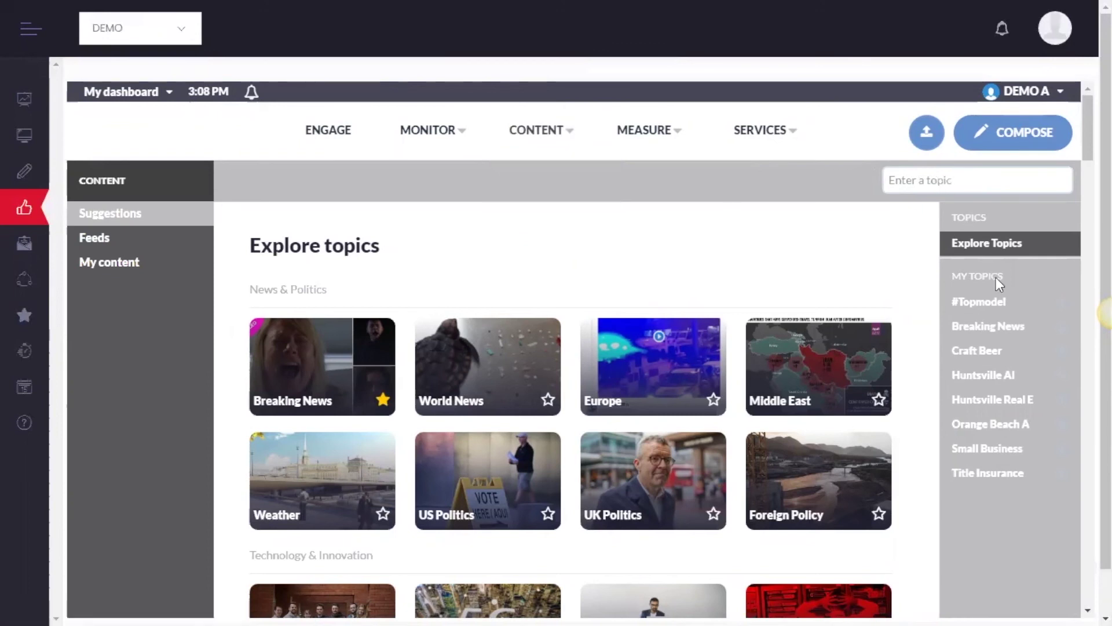
pyautogui.click(979, 354)
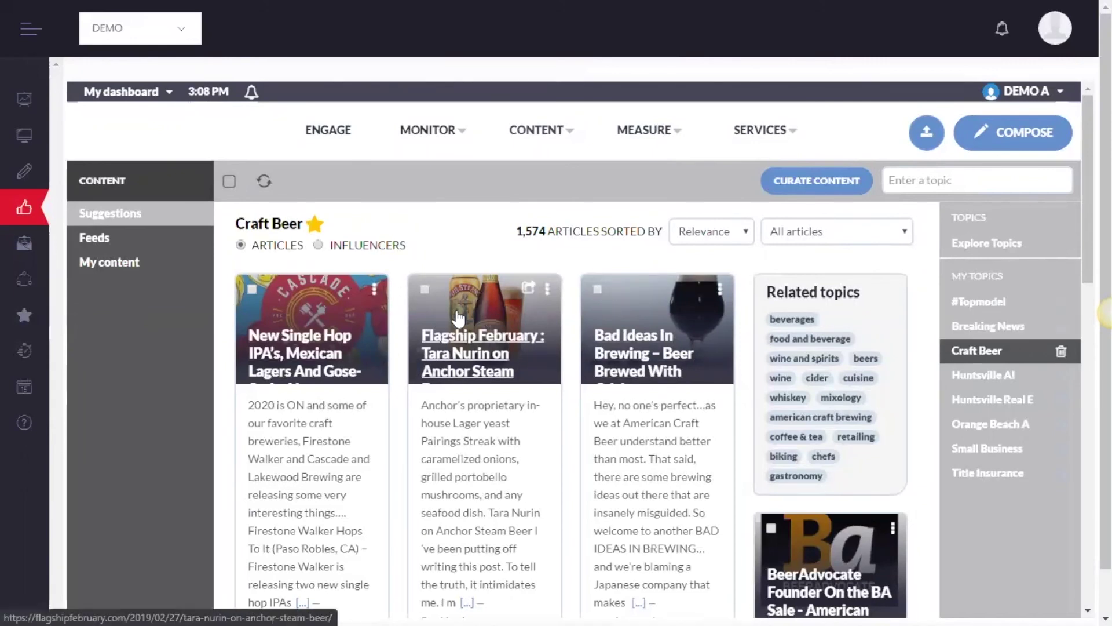
pyautogui.click(527, 288)
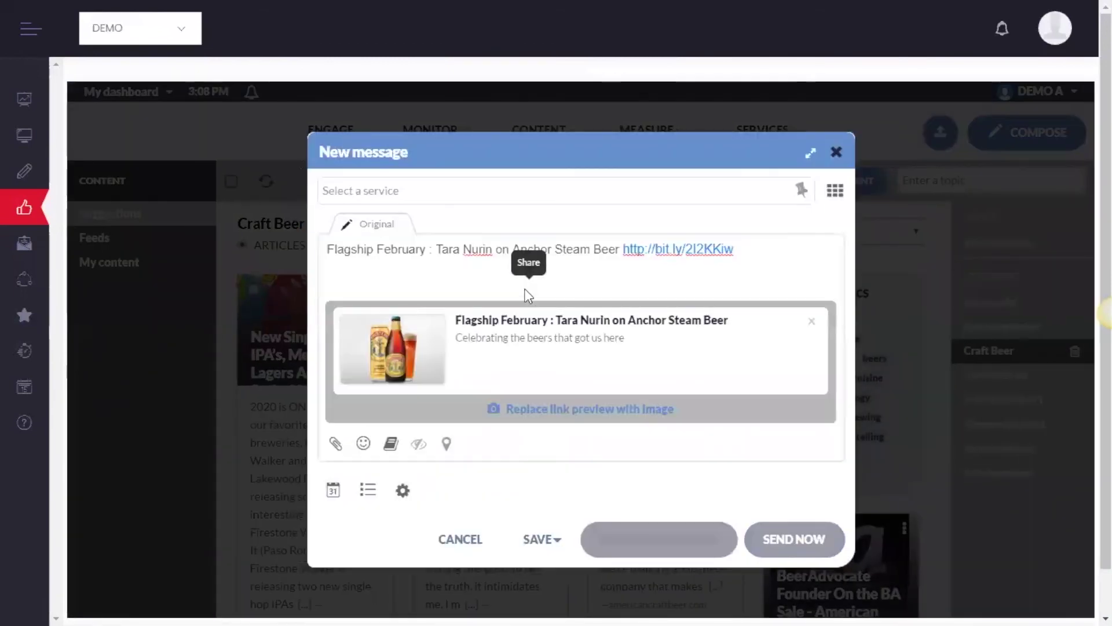
pyautogui.click(838, 153)
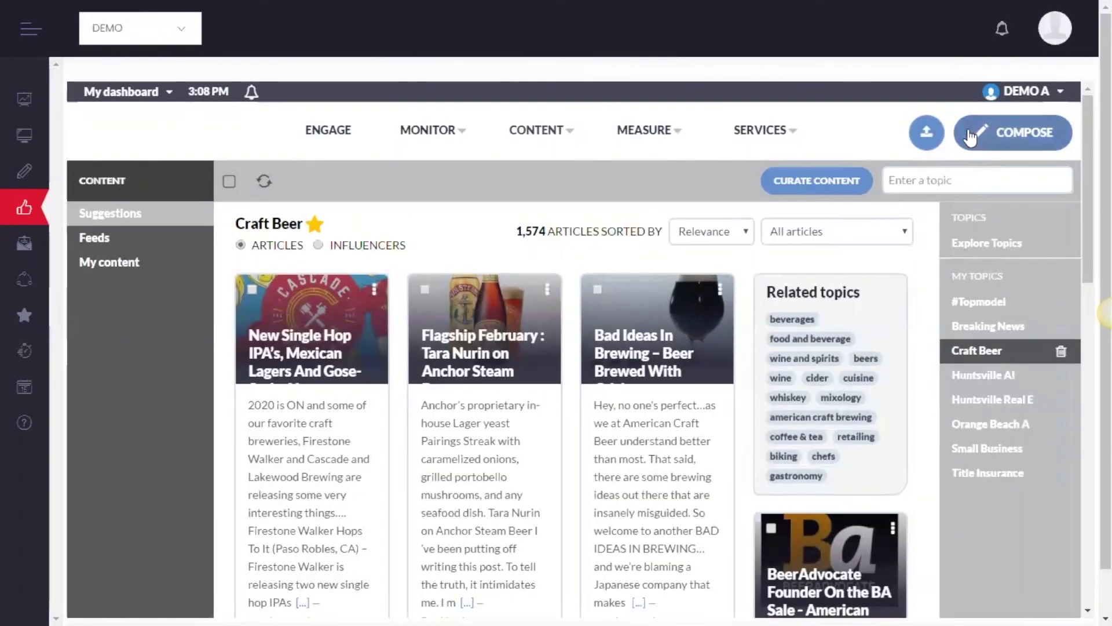
# Compose a new message reading "hello world" for the Demo Business Facebook page, Demo Business Instagram profile and DemoBusiness2 Twitter account
pyautogui.click(1036, 135)
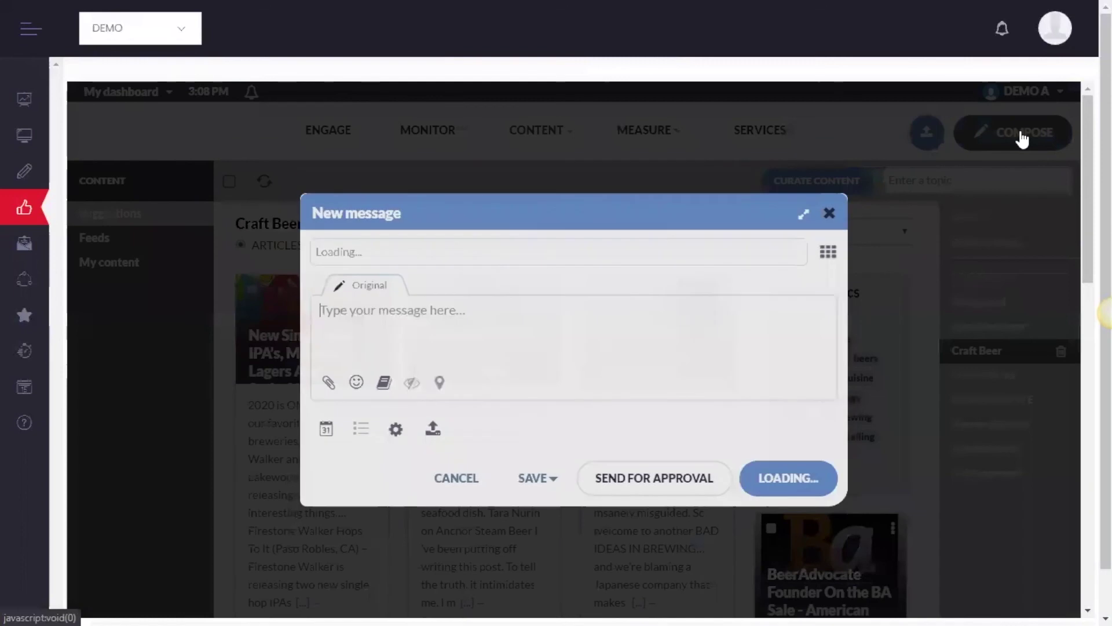
pyautogui.click(836, 259)
pyautogui.click(415, 264)
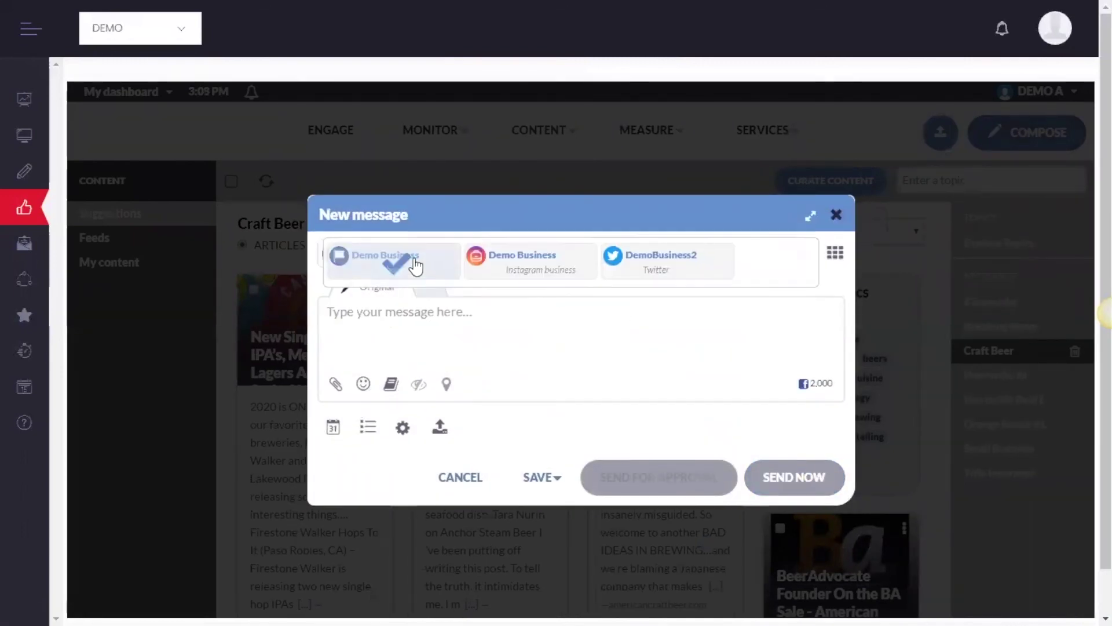
pyautogui.click(538, 241)
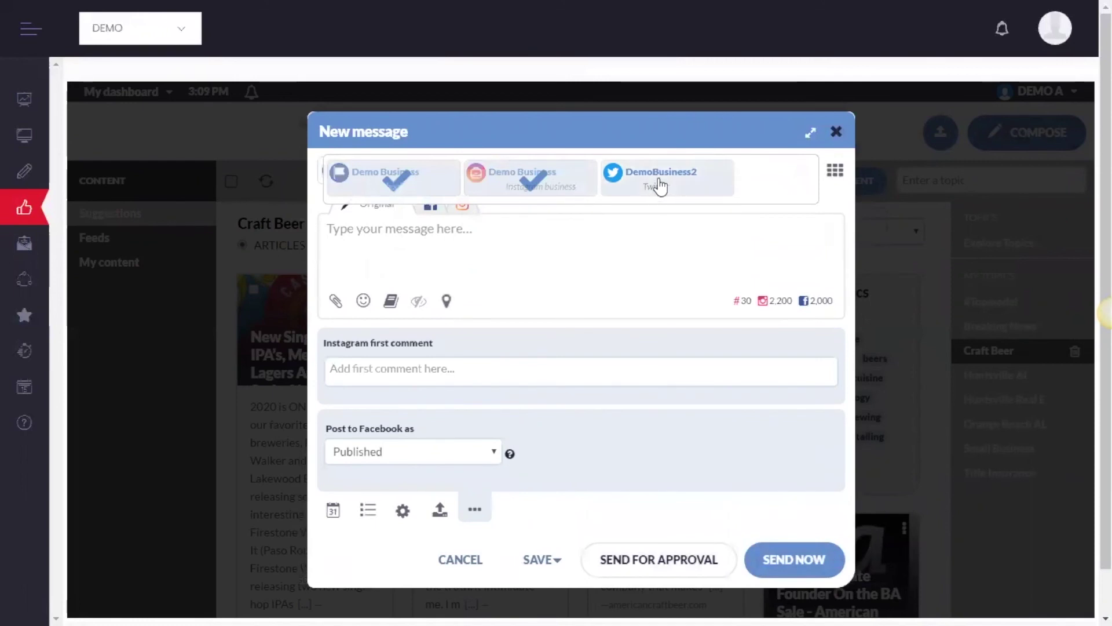
pyautogui.click(661, 186)
pyautogui.click(363, 230)
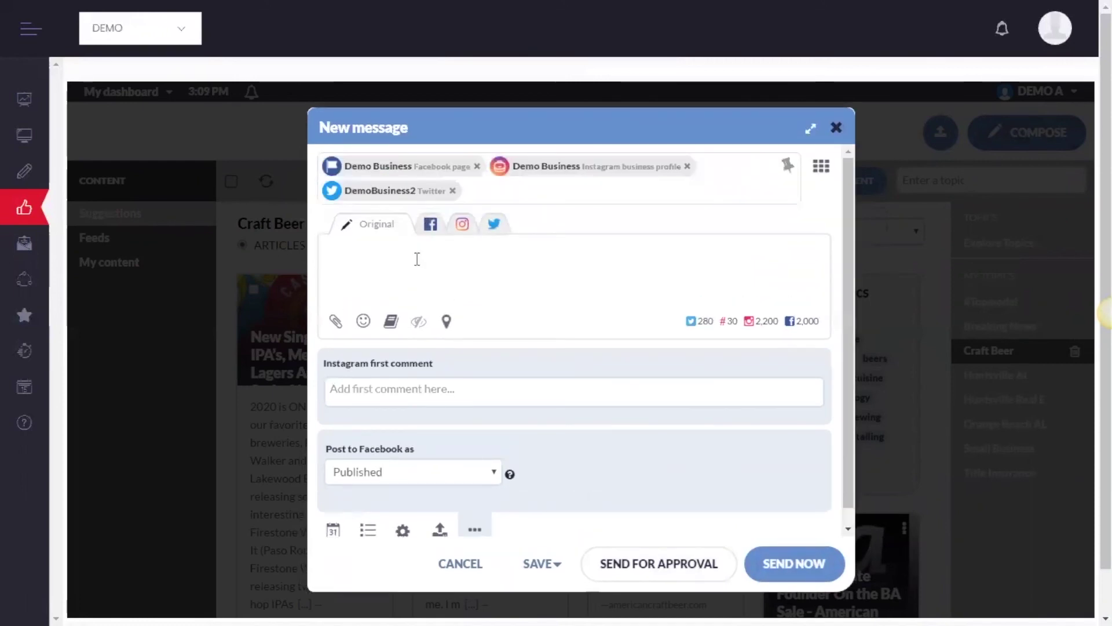
pyautogui.write('hello world')
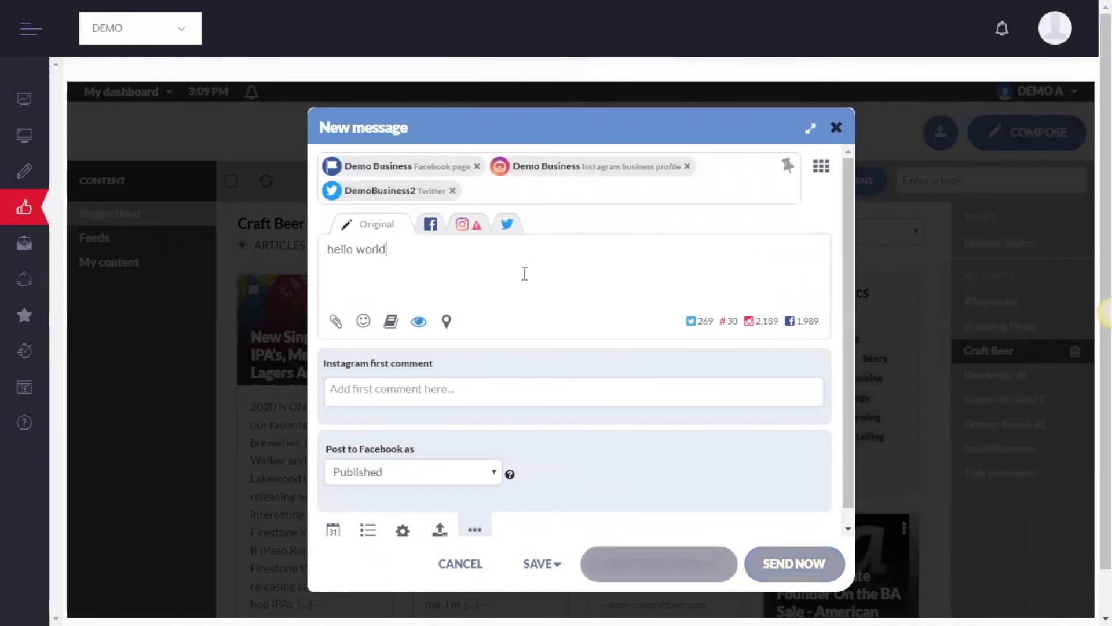
# Review the Facebook, Instagram and Twitter versions of the message, ending on the Twitter version
pyautogui.click(429, 232)
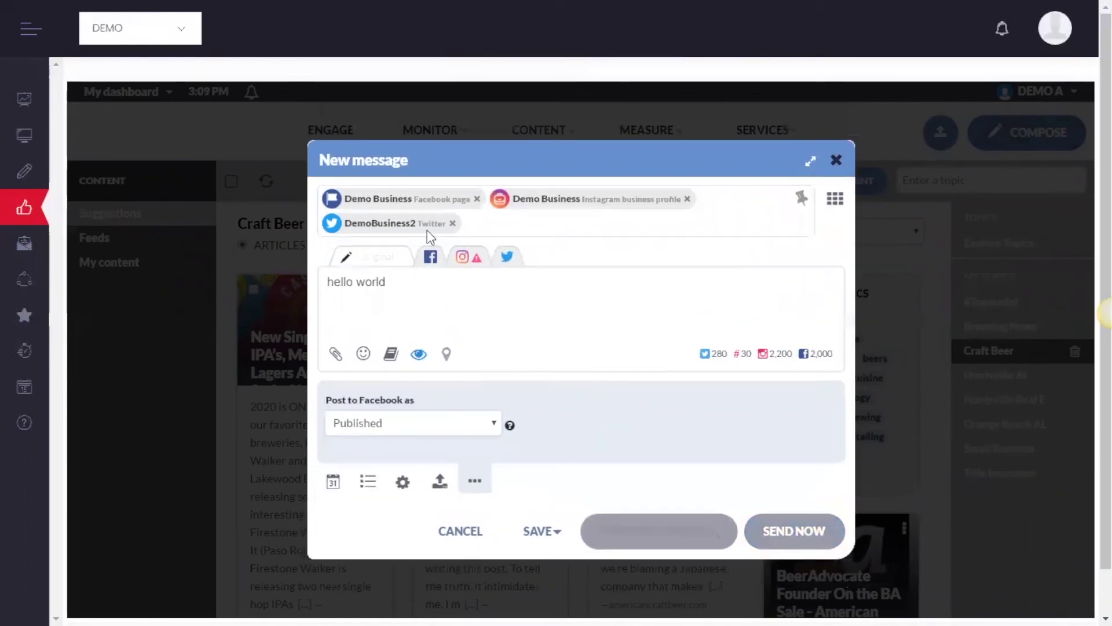
pyautogui.click(430, 257)
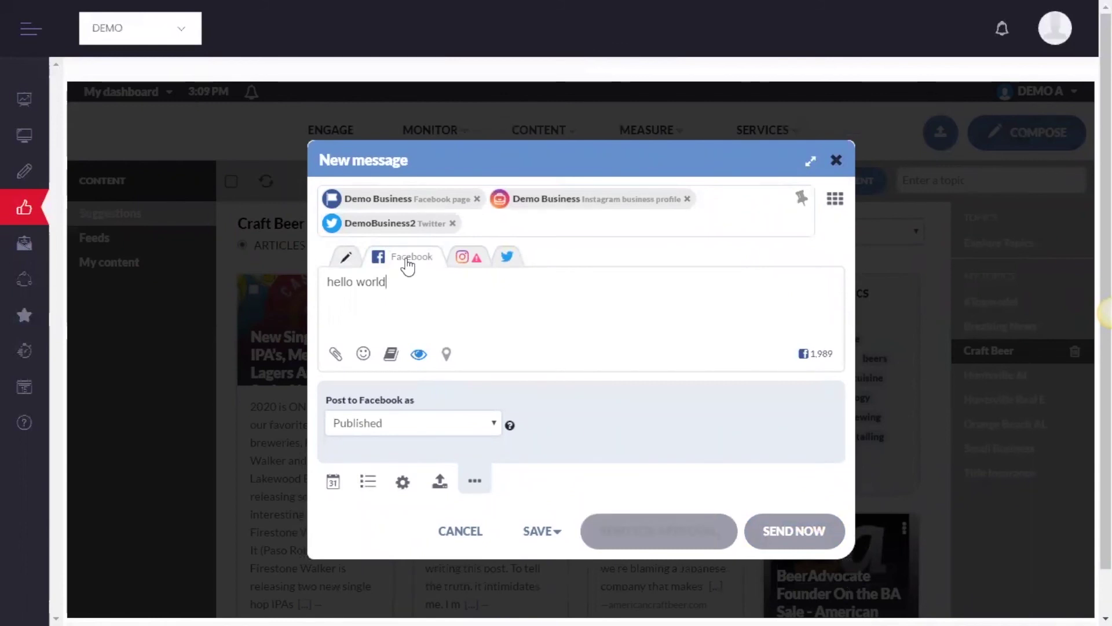
pyautogui.click(467, 256)
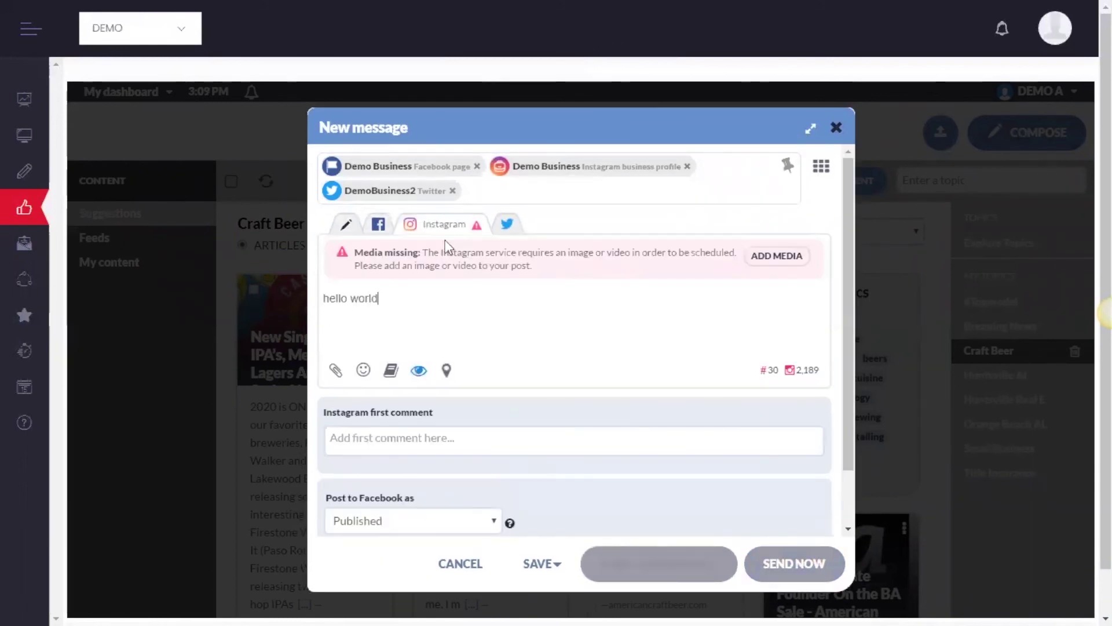
pyautogui.click(501, 232)
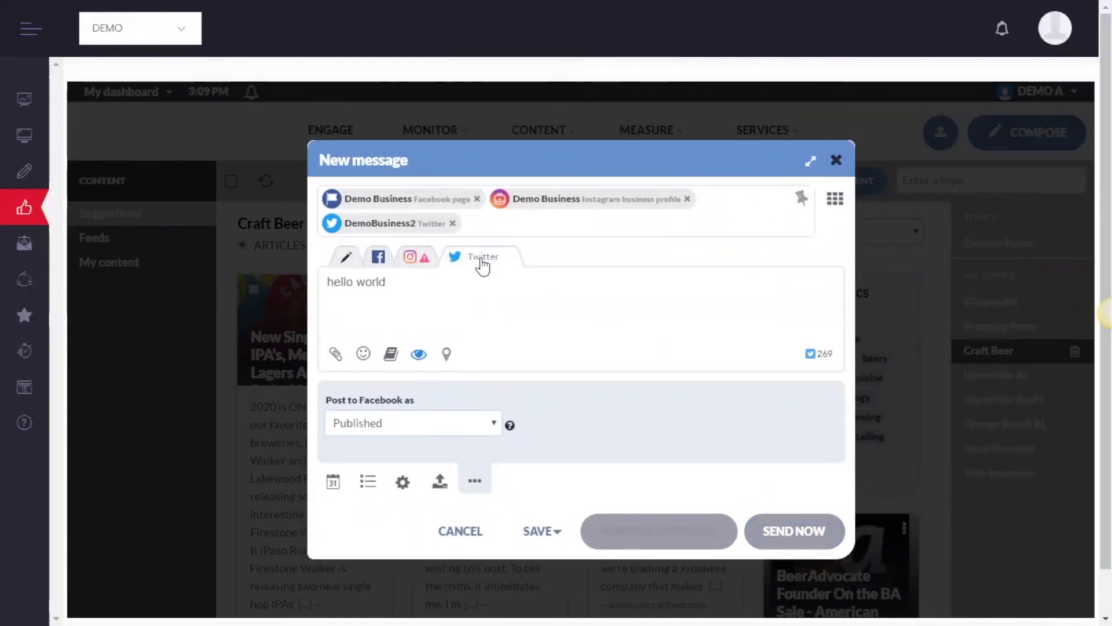
# Preview the website_background phone-and-notebook image in the media library and attach it to the Twitter version of the message
pyautogui.click(336, 356)
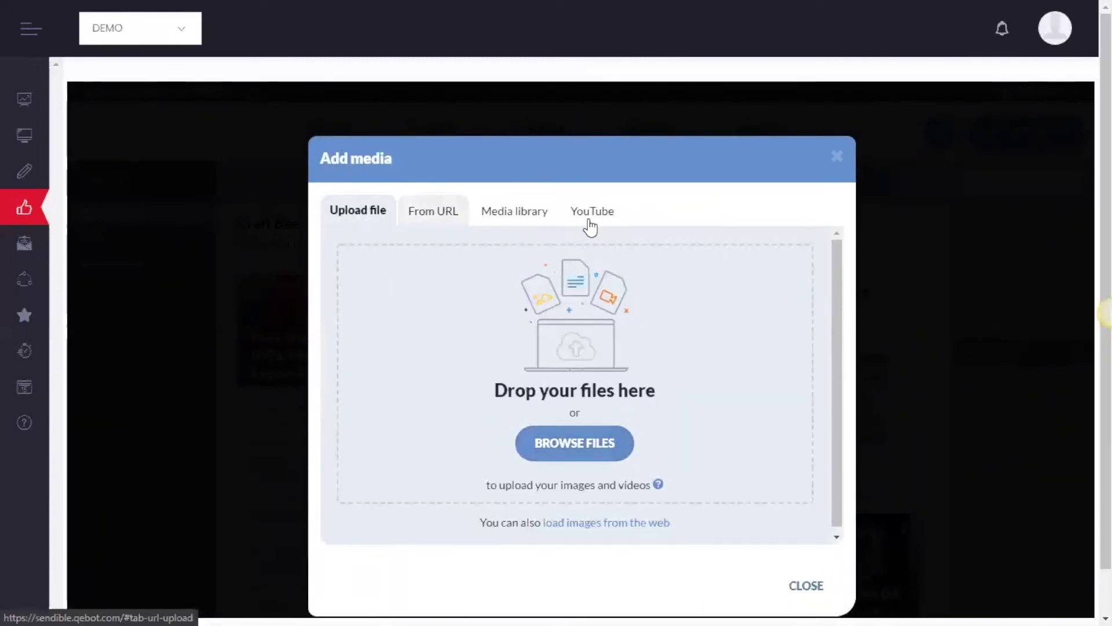
pyautogui.click(510, 213)
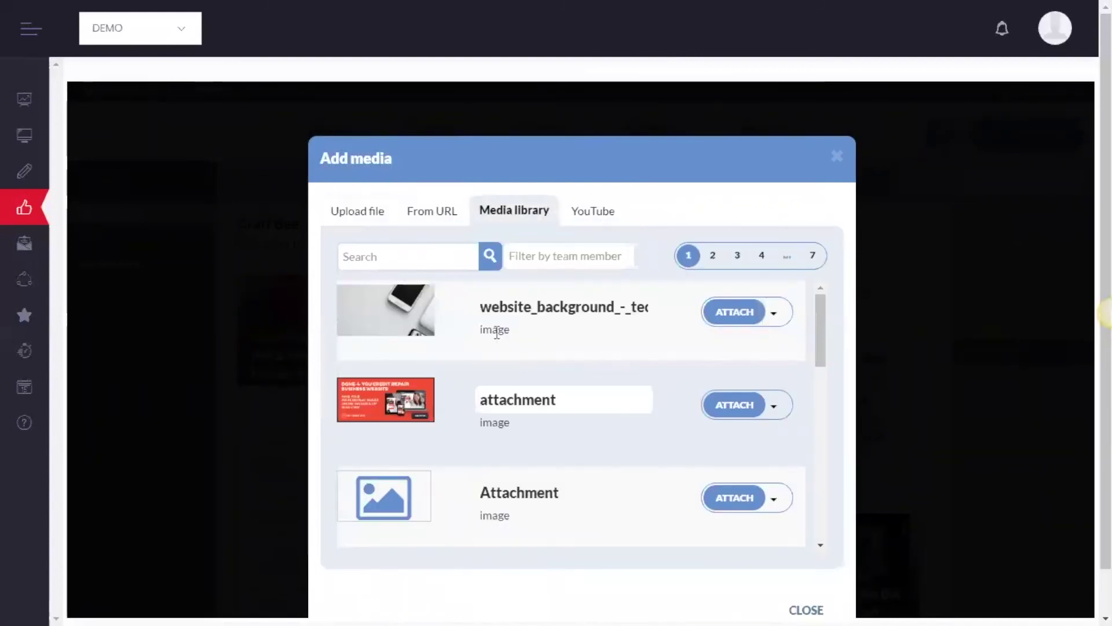
pyautogui.click(385, 320)
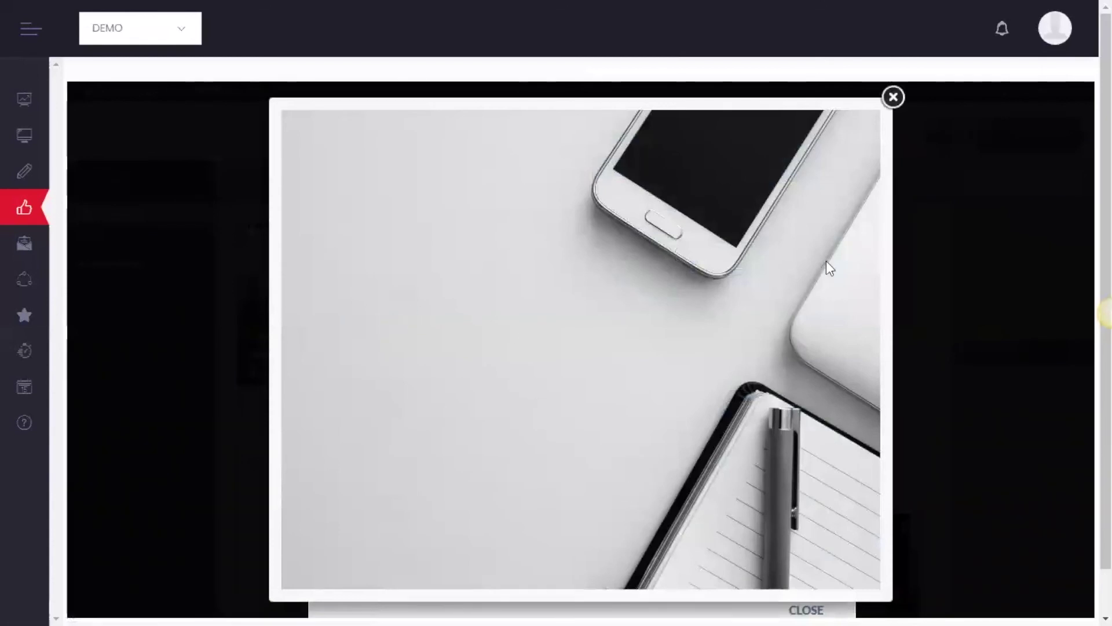
pyautogui.click(894, 97)
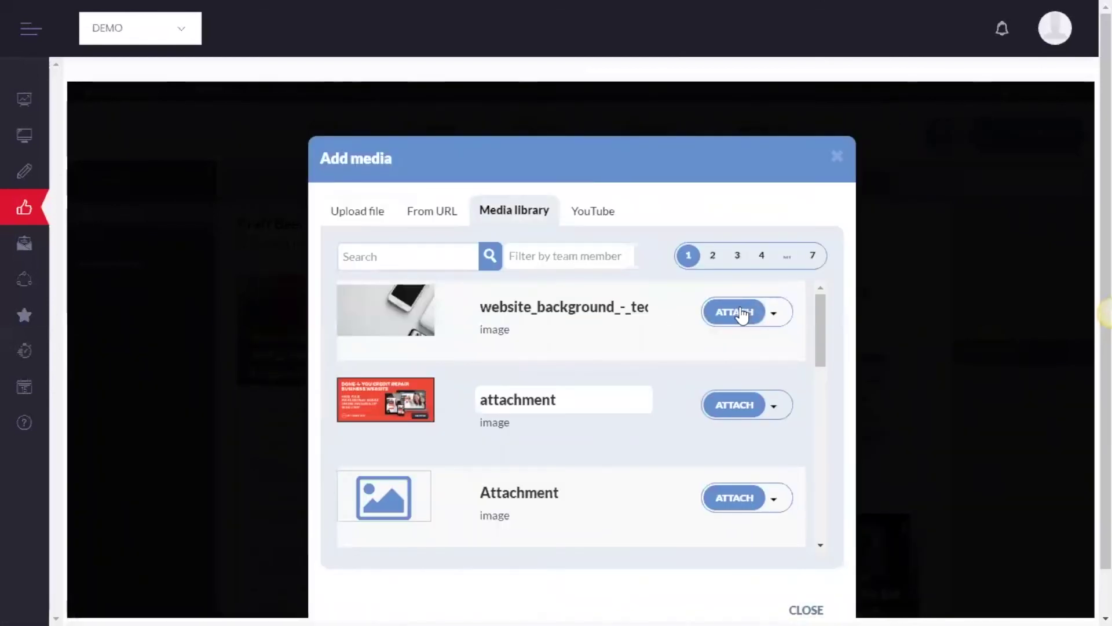
pyautogui.click(735, 312)
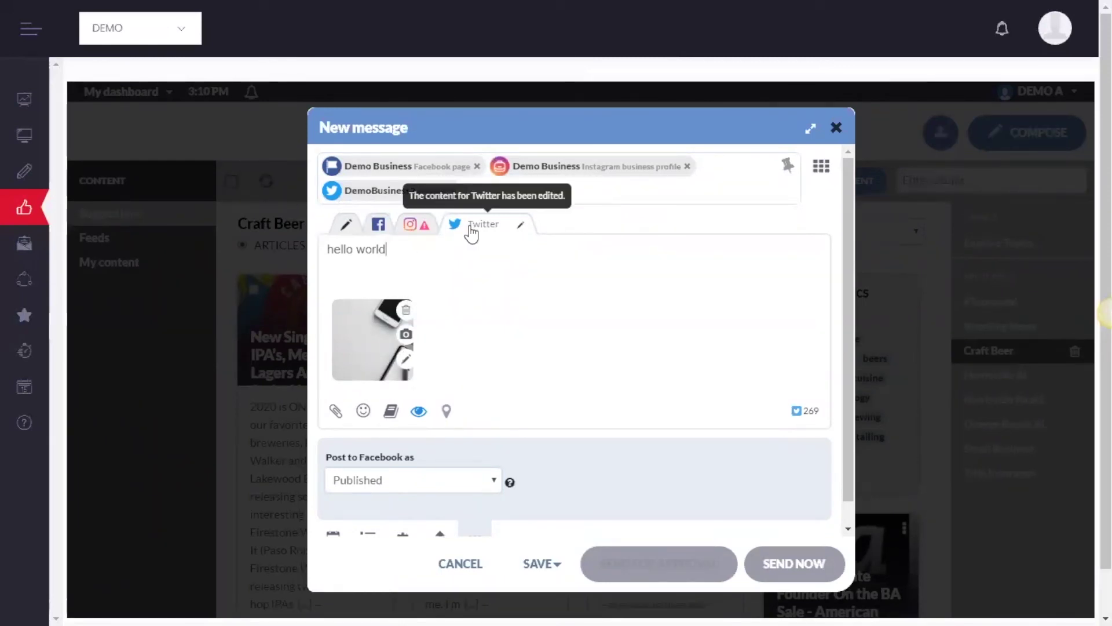
# Open the attached image in the image editor and save it with the Instagram Square format
pyautogui.click(404, 366)
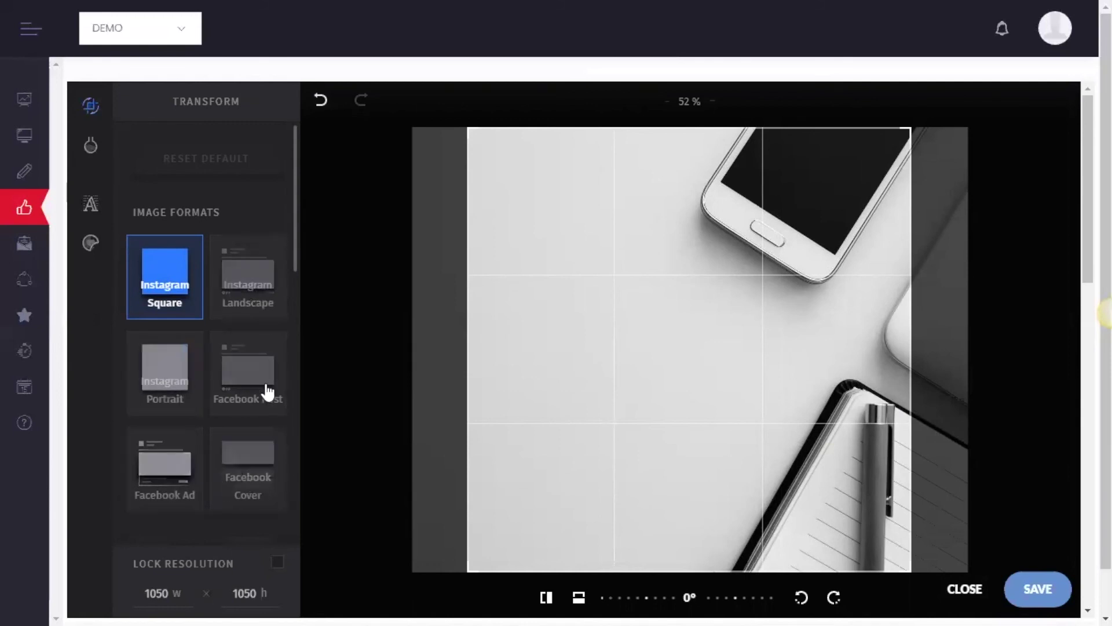
pyautogui.moveTo(91, 122)
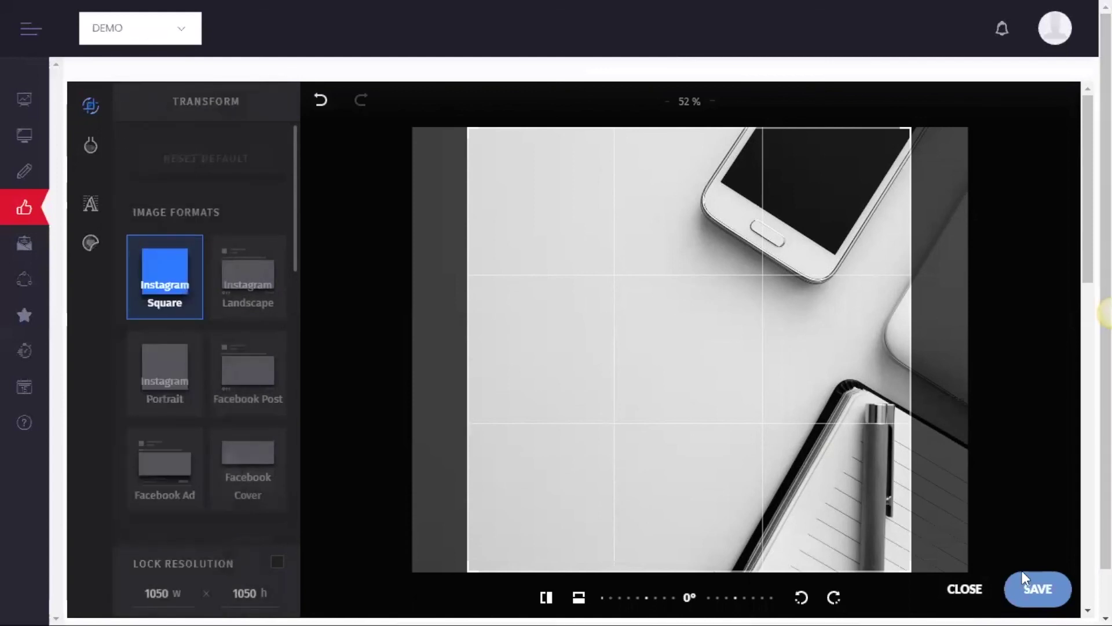
pyautogui.click(1043, 588)
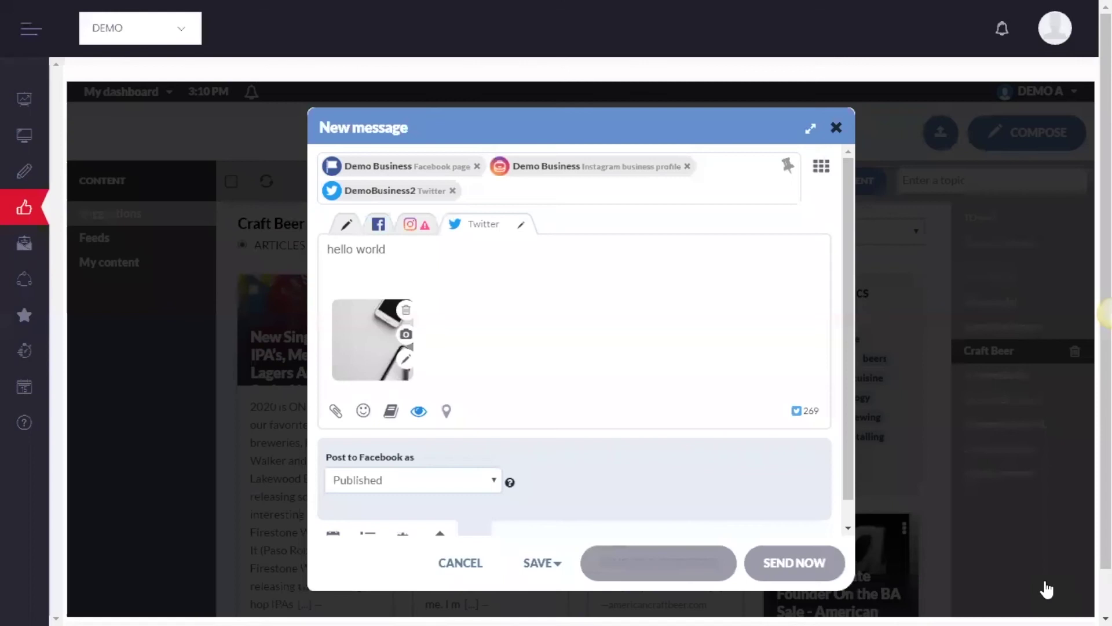
# Review the scheduling options of the new message and close the message without sending it
pyautogui.scroll(-3, 497, 366)
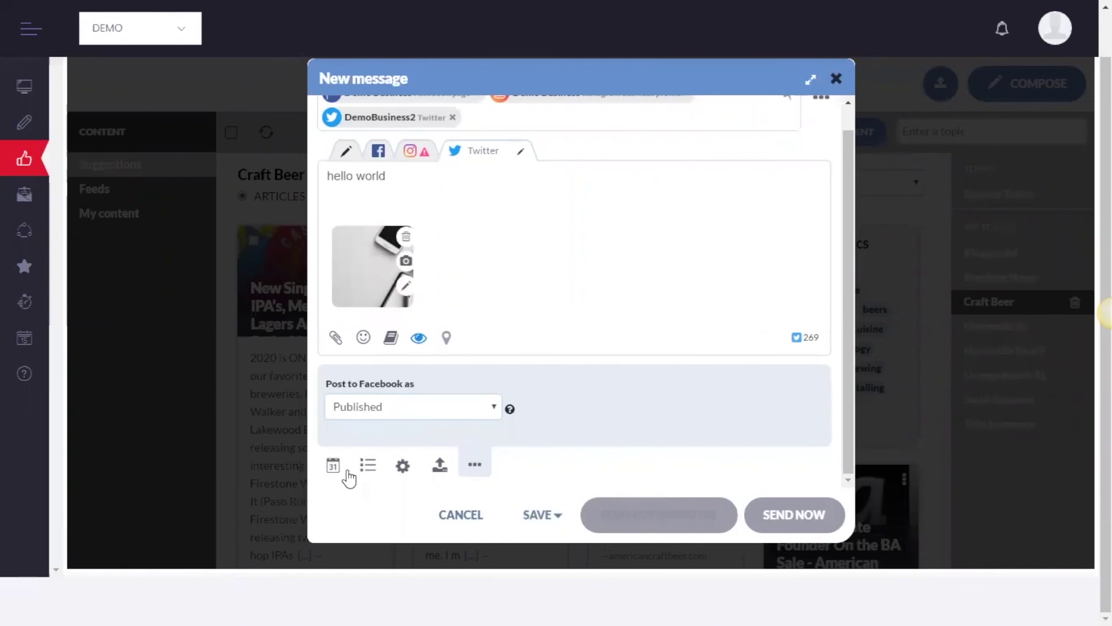
pyautogui.click(330, 468)
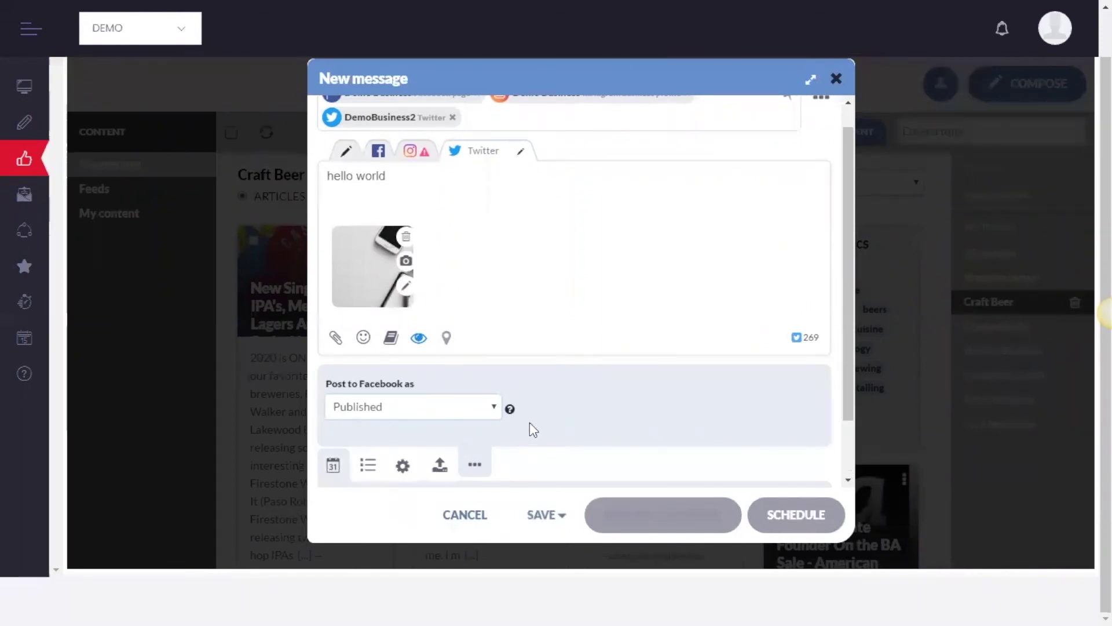
pyautogui.scroll(-3, 529, 427)
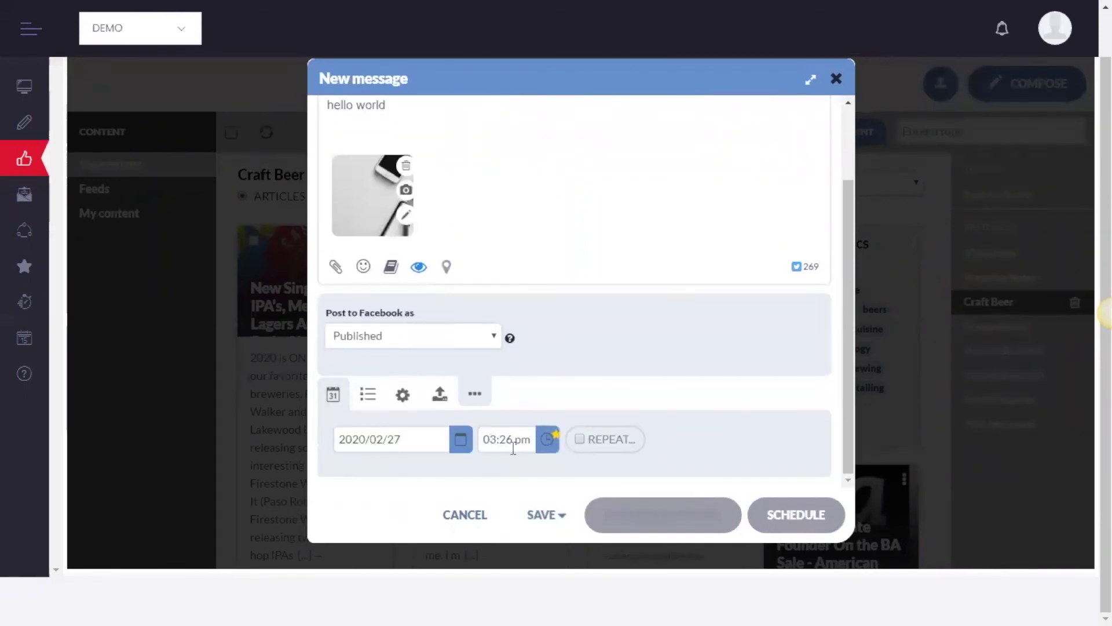
pyautogui.press('Escape')
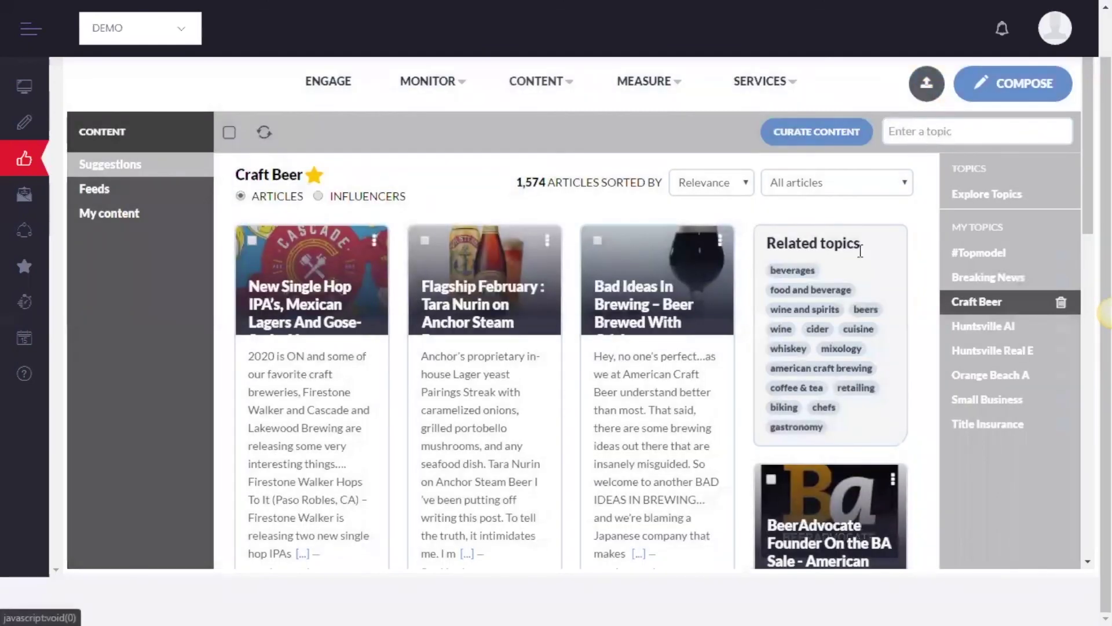
# Open the bulk message composer to view its columns for message, send date, time, URL and image, and close it
pyautogui.scroll(1, 879, 213)
pyautogui.click(921, 137)
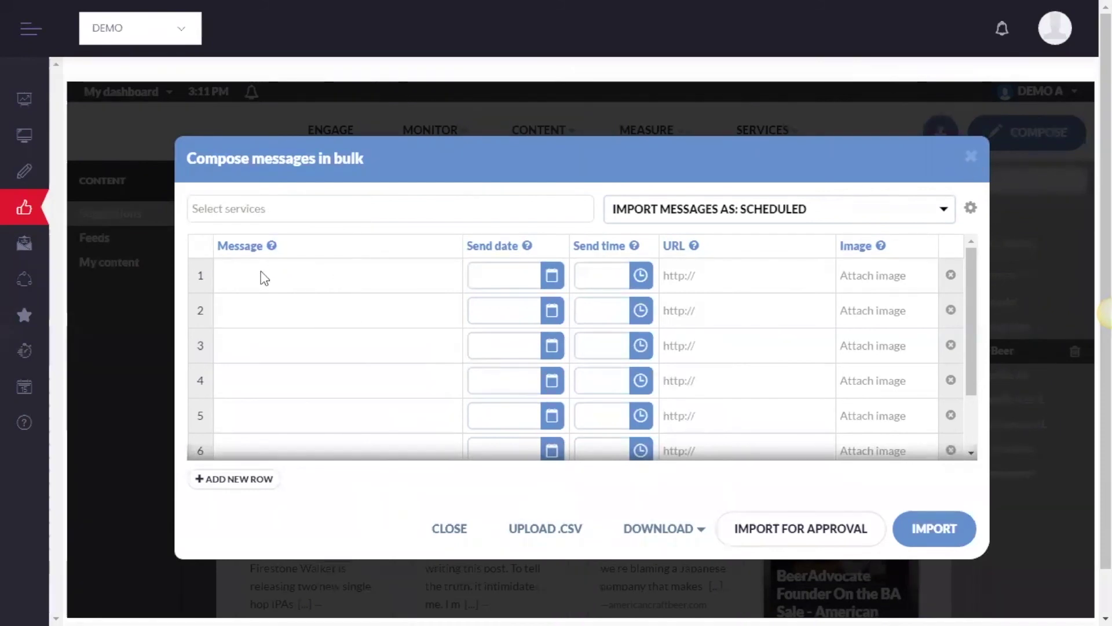
pyautogui.click(977, 167)
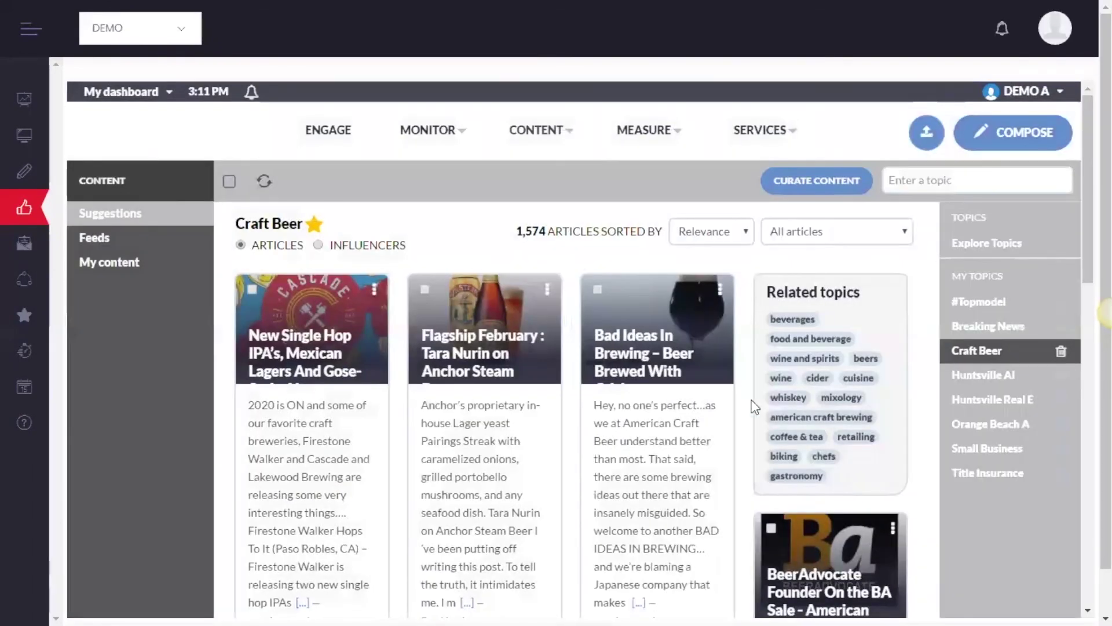
# Open the Reports hub of the Social tool
pyautogui.moveTo(648, 132)
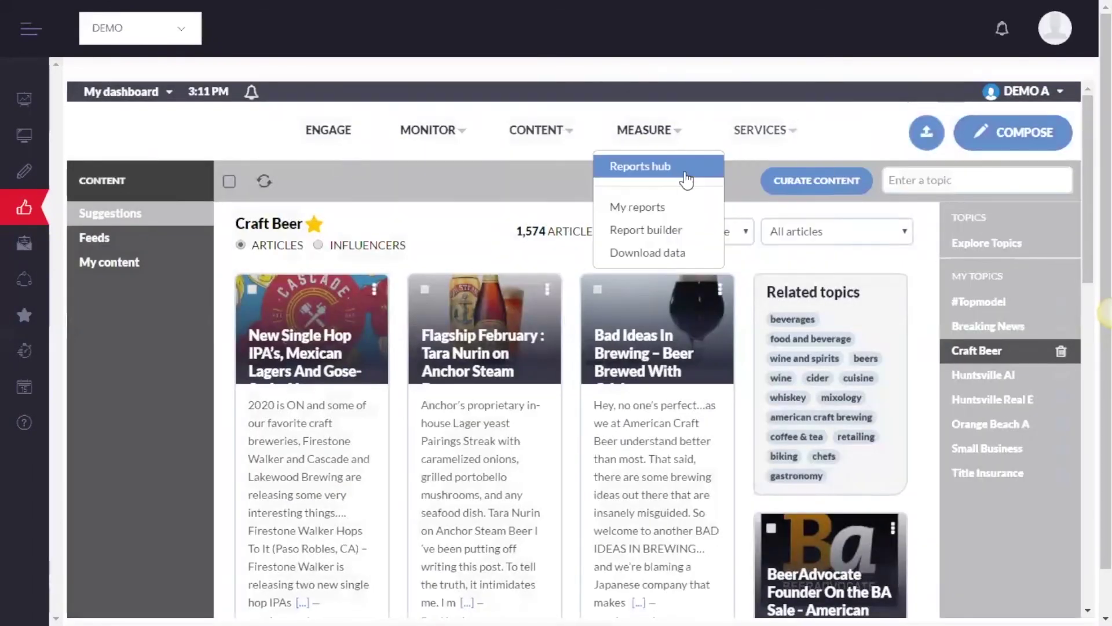
pyautogui.click(649, 168)
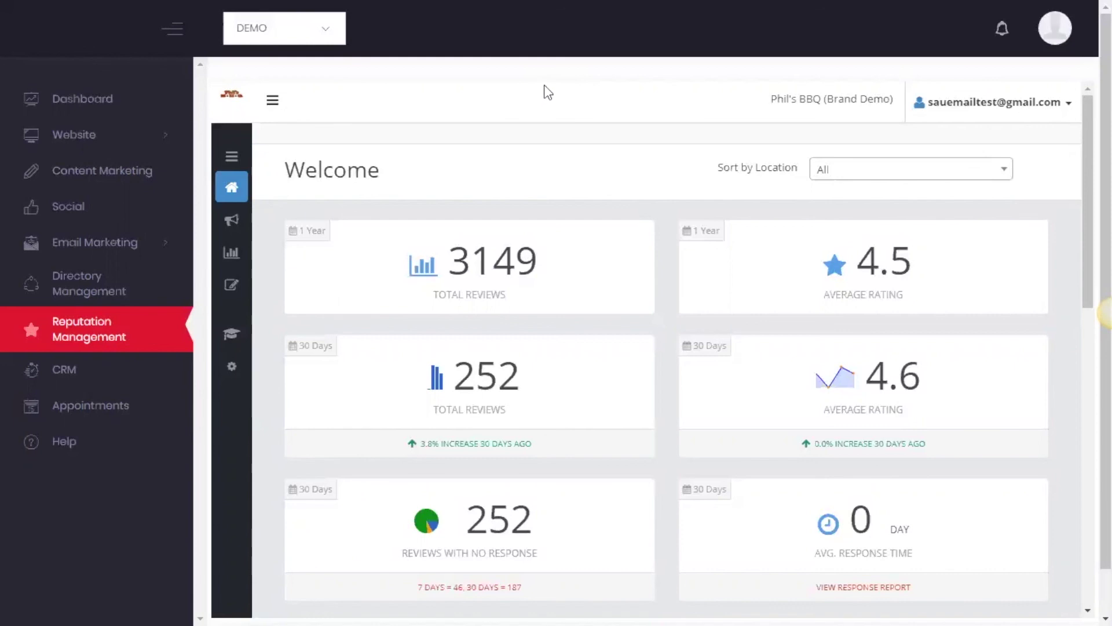
# Collapse the main navigation and review the Reputation Management dashboard for the Phil's BBQ - San Marcos - DEMO location
pyautogui.click(172, 28)
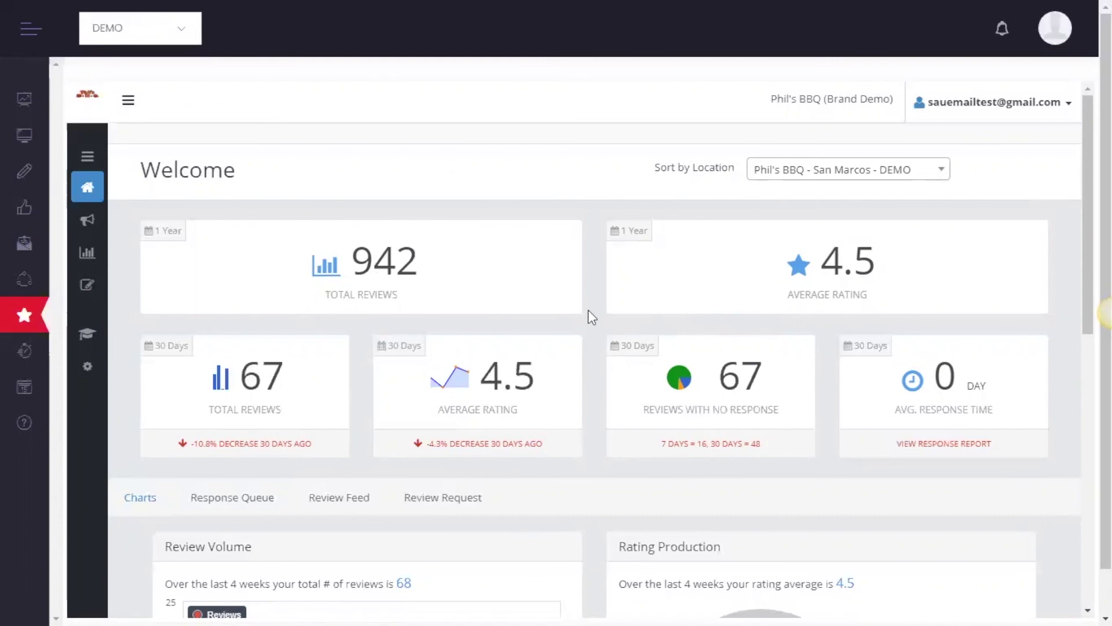
pyautogui.scroll(-4, 588, 312)
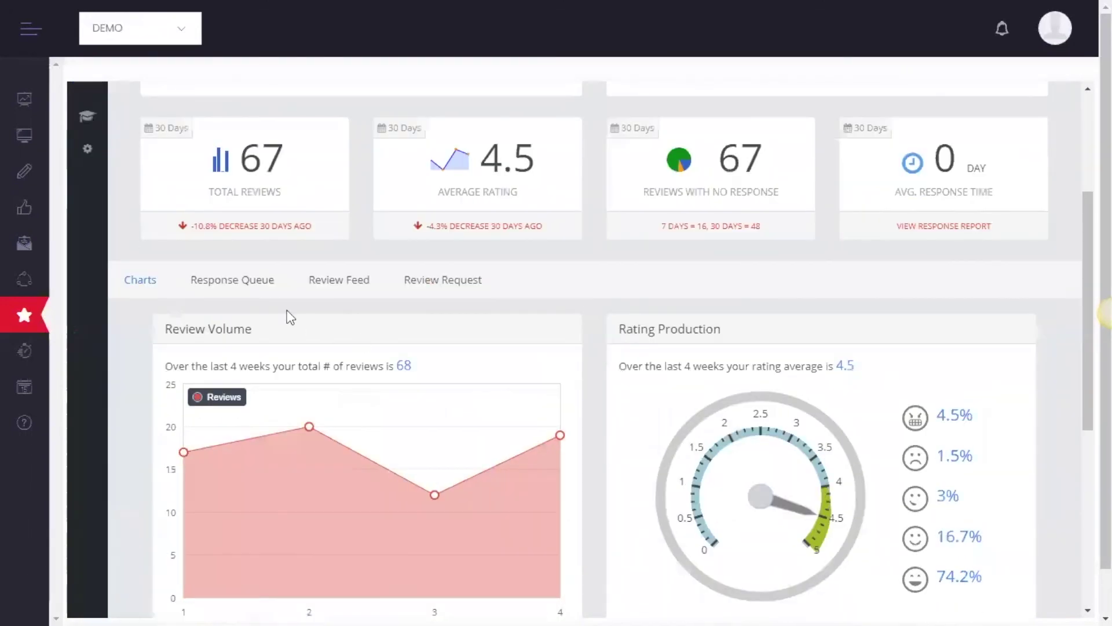
# Open the response form for the 02/24/20 Yelp review from the Response Queue and examine its public and private response options
pyautogui.click(225, 284)
pyautogui.scroll(-8, 592, 404)
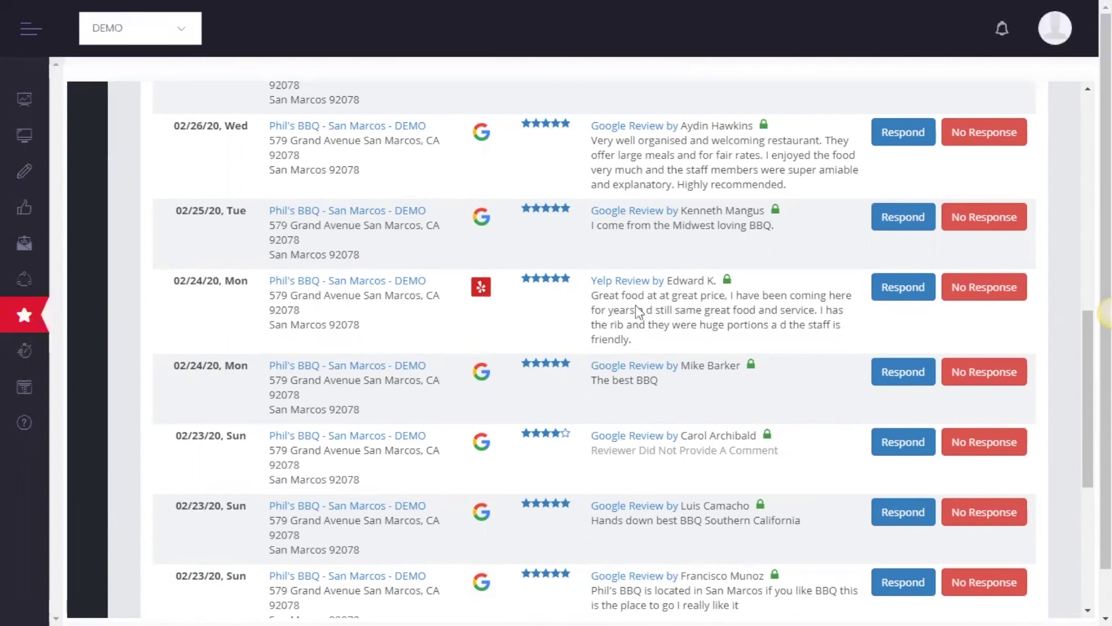
pyautogui.click(895, 298)
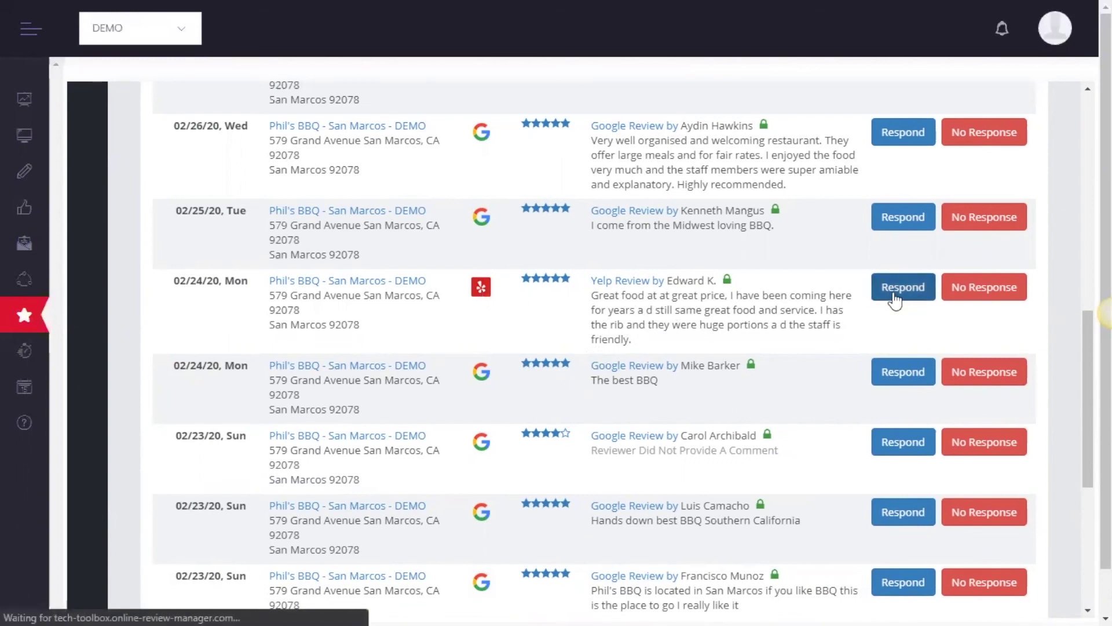
pyautogui.scroll(-2, 640, 342)
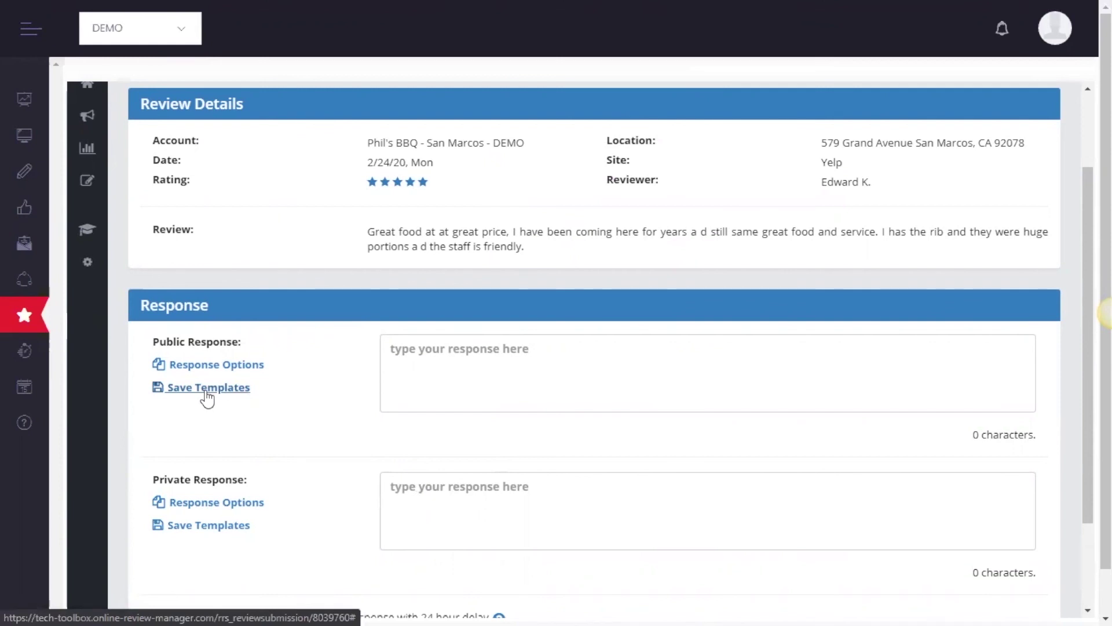
pyautogui.scroll(-2, 377, 401)
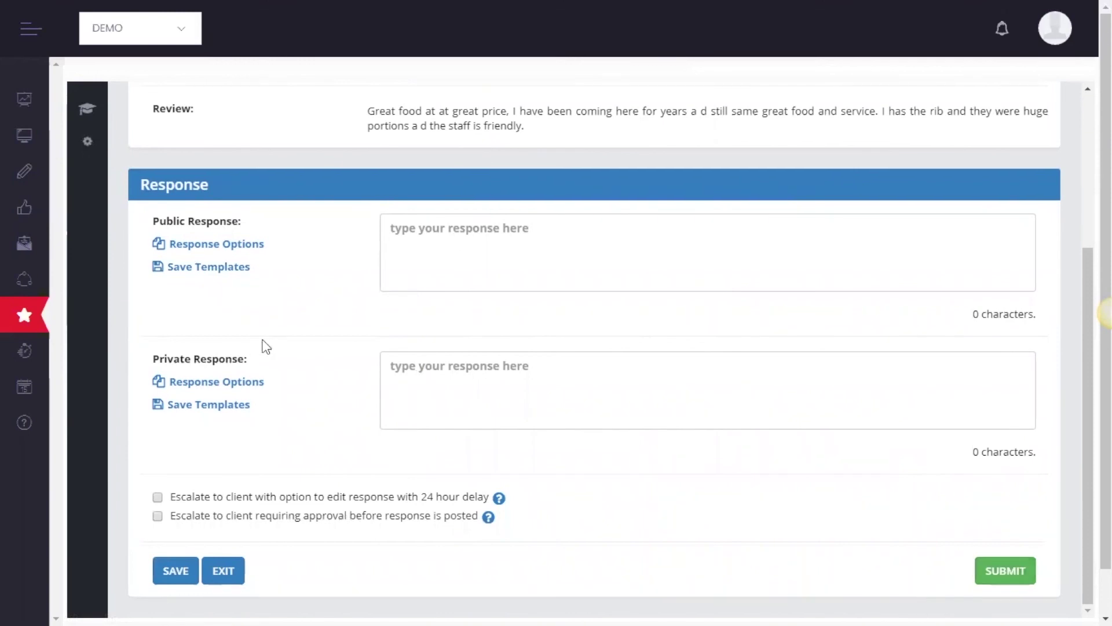
pyautogui.scroll(2, 343, 338)
pyautogui.scroll(2, 343, 338)
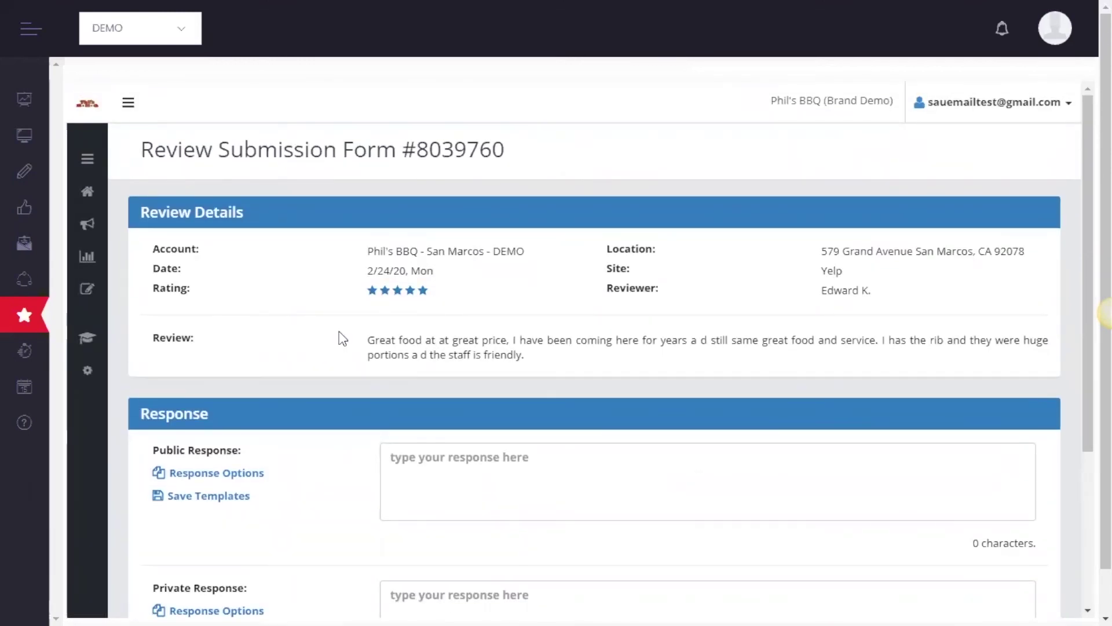
# Examine the Request Review form for contacting customers and the Edit Text page with its standard SMS template
pyautogui.click(91, 227)
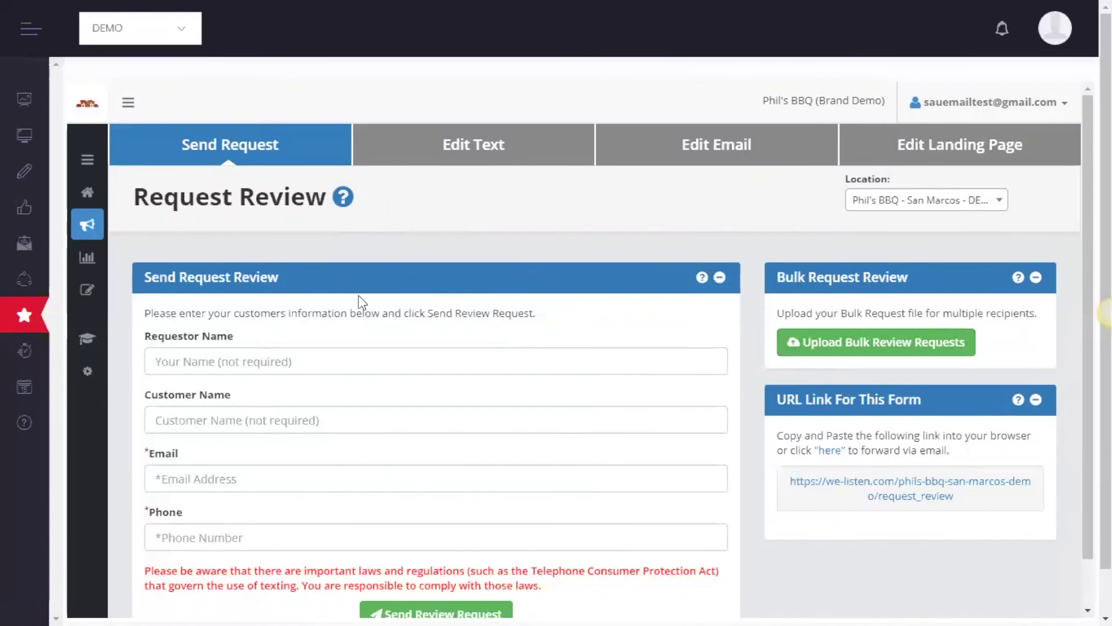
pyautogui.scroll(-1, 359, 301)
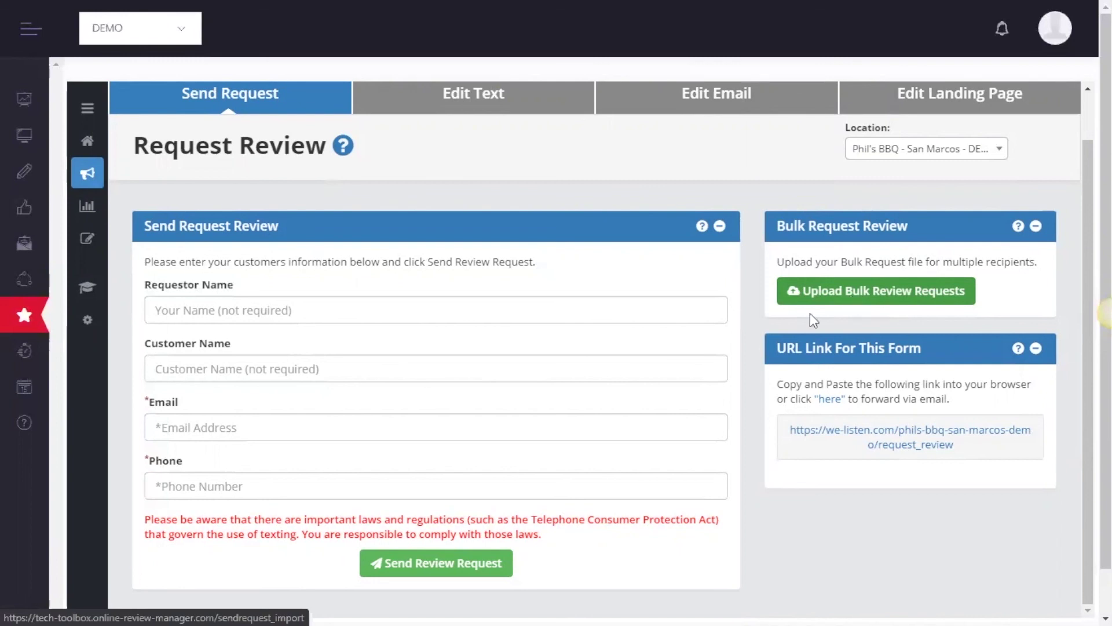
pyautogui.click(472, 99)
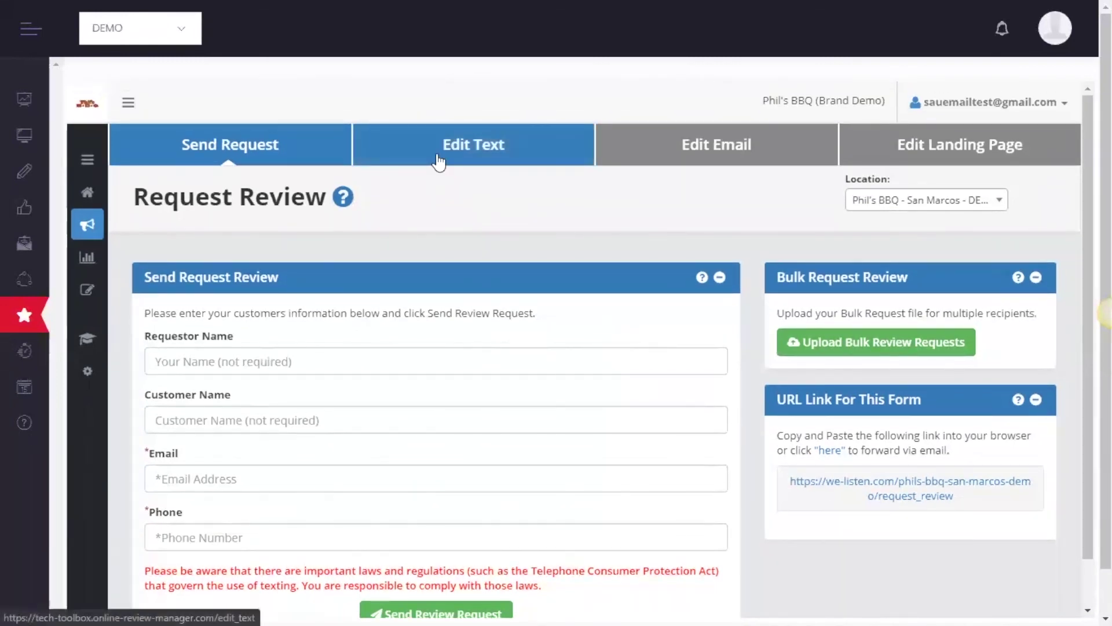
pyautogui.click(438, 157)
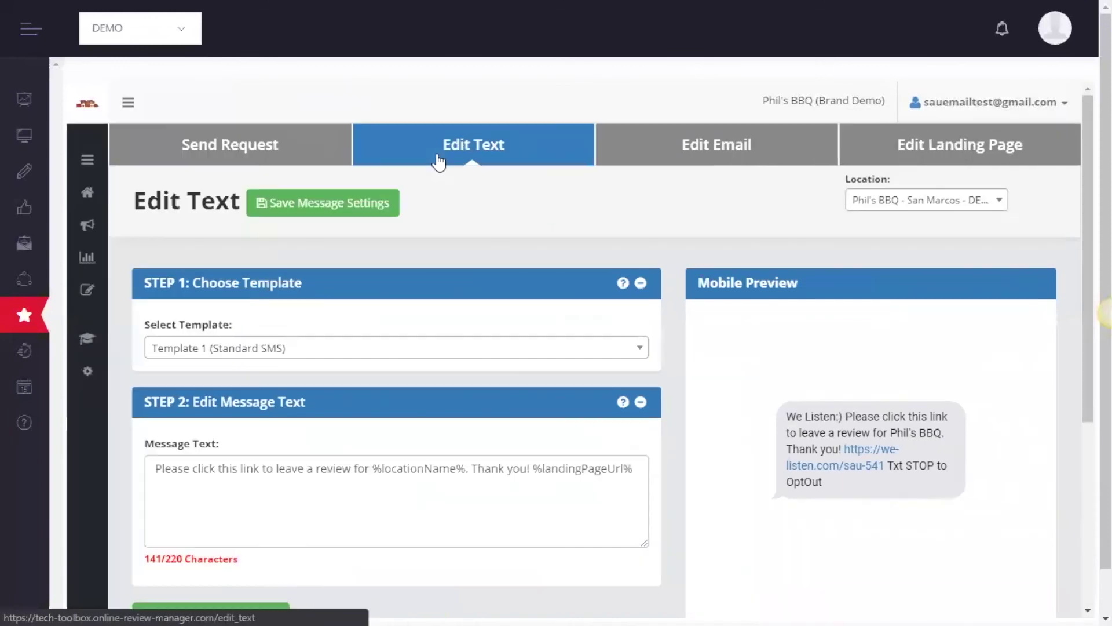
pyautogui.scroll(-2, 738, 383)
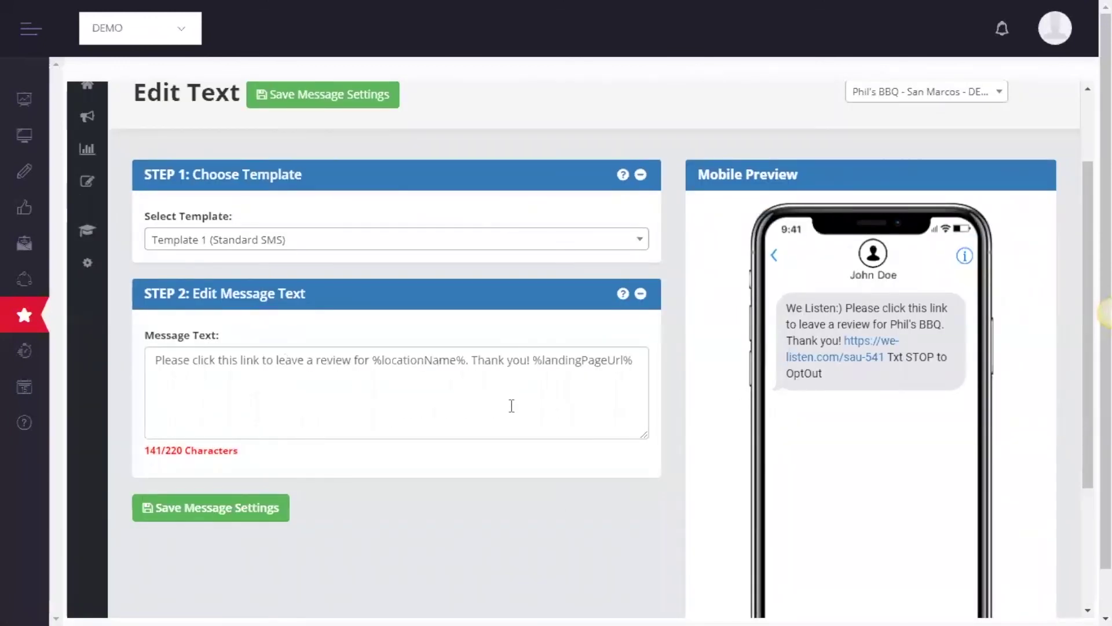
pyautogui.scroll(2, 512, 403)
# Open the review request email settings and turn off the Customer Satisfaction feature
pyautogui.click(716, 152)
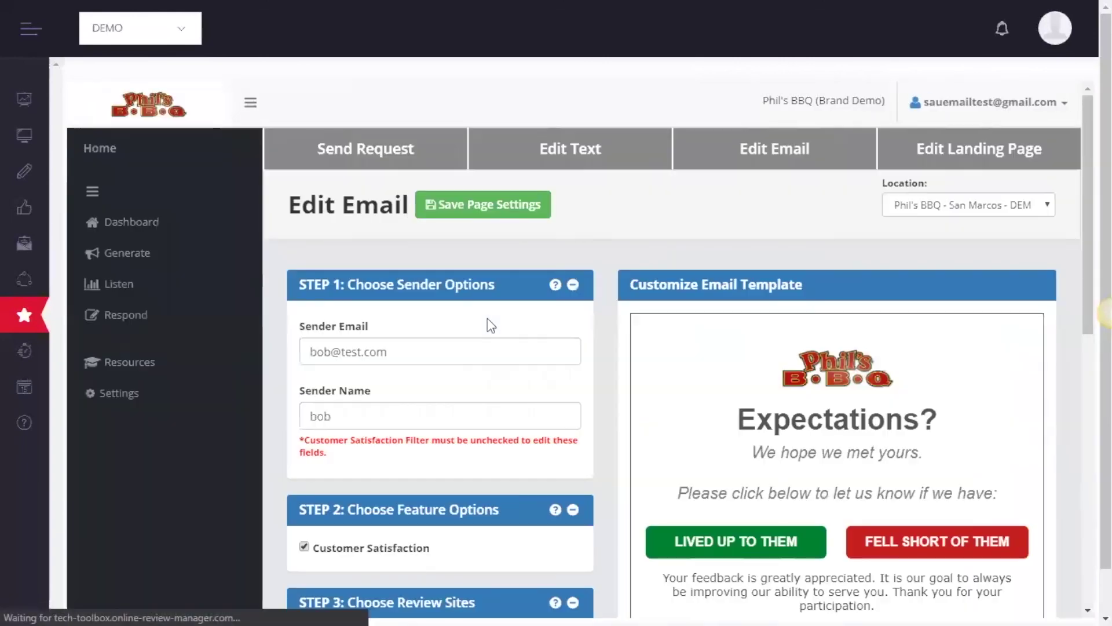
pyautogui.scroll(-2, 445, 285)
pyautogui.scroll(2, 445, 284)
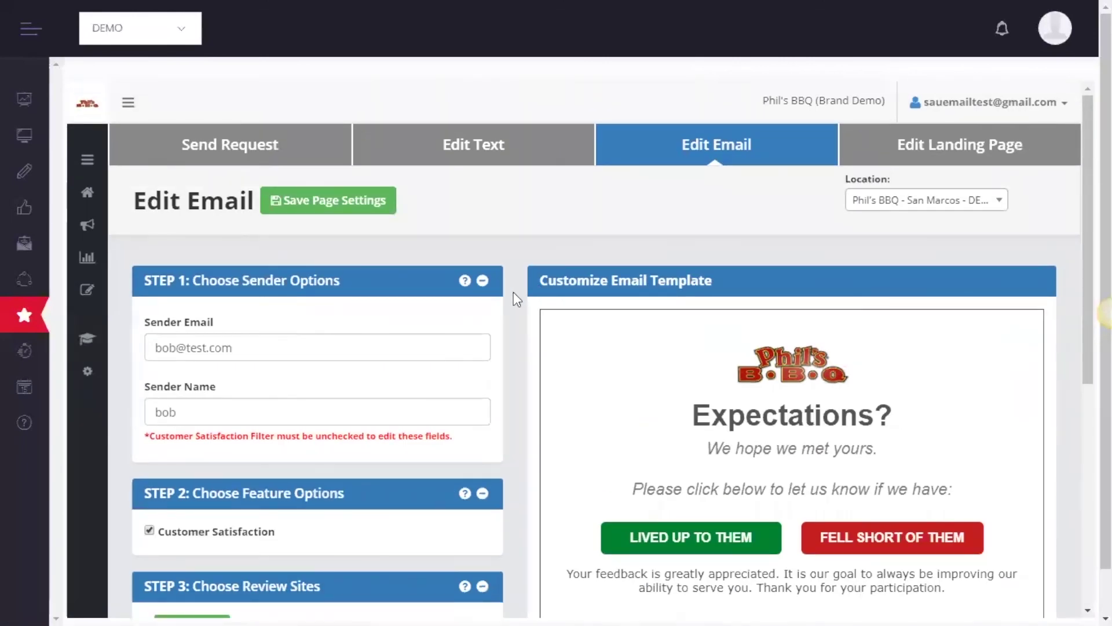
pyautogui.scroll(-2, 513, 292)
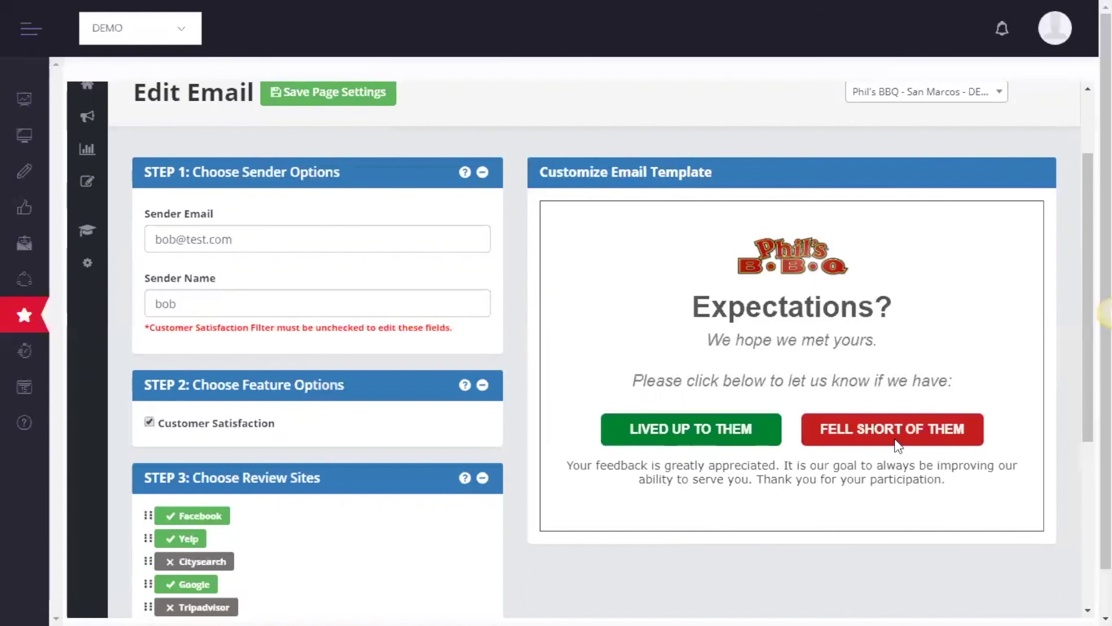
pyautogui.click(149, 423)
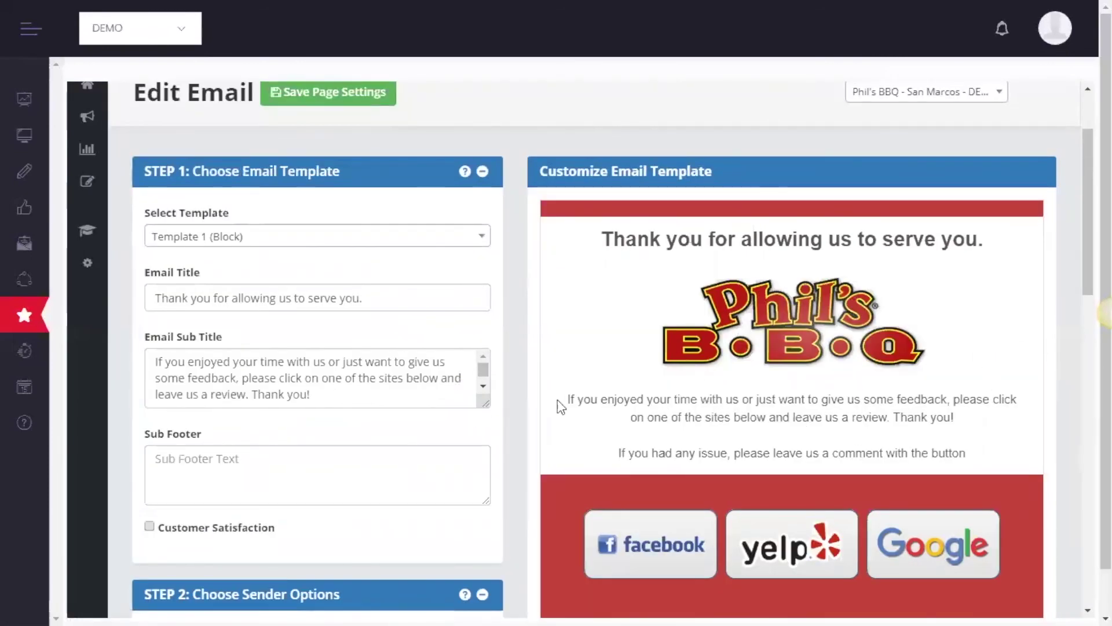
# Move Google to the top of the email's review sites, disable Yelp, enable Tripadvisor and save the page settings
pyautogui.scroll(-2, 490, 382)
pyautogui.scroll(-15, 530, 377)
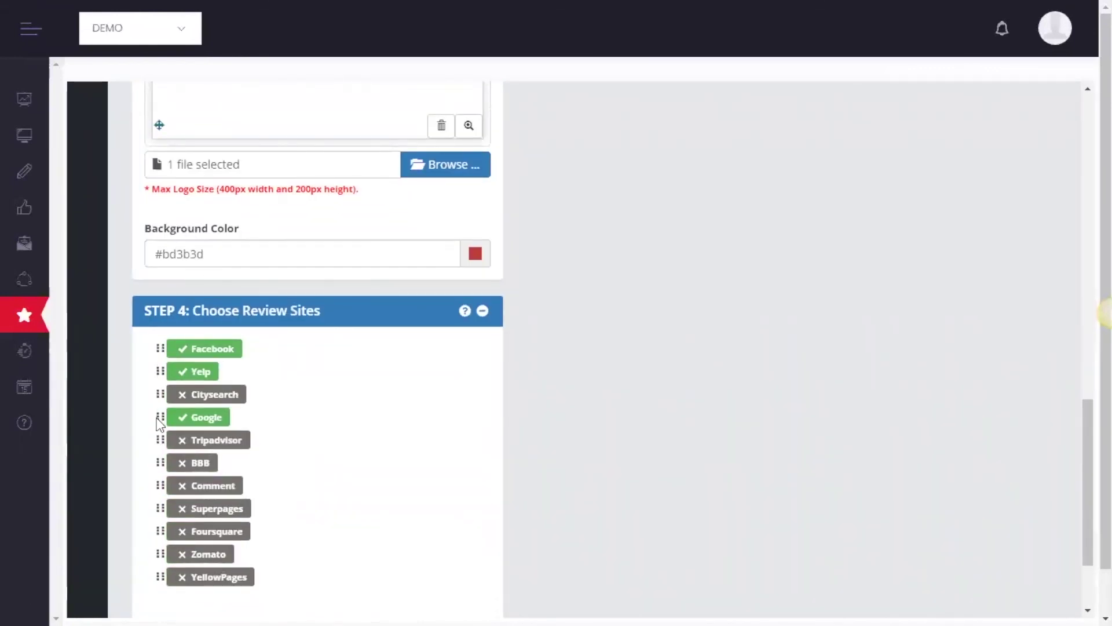
pyautogui.moveTo(161, 418); pyautogui.dragTo(160, 347)
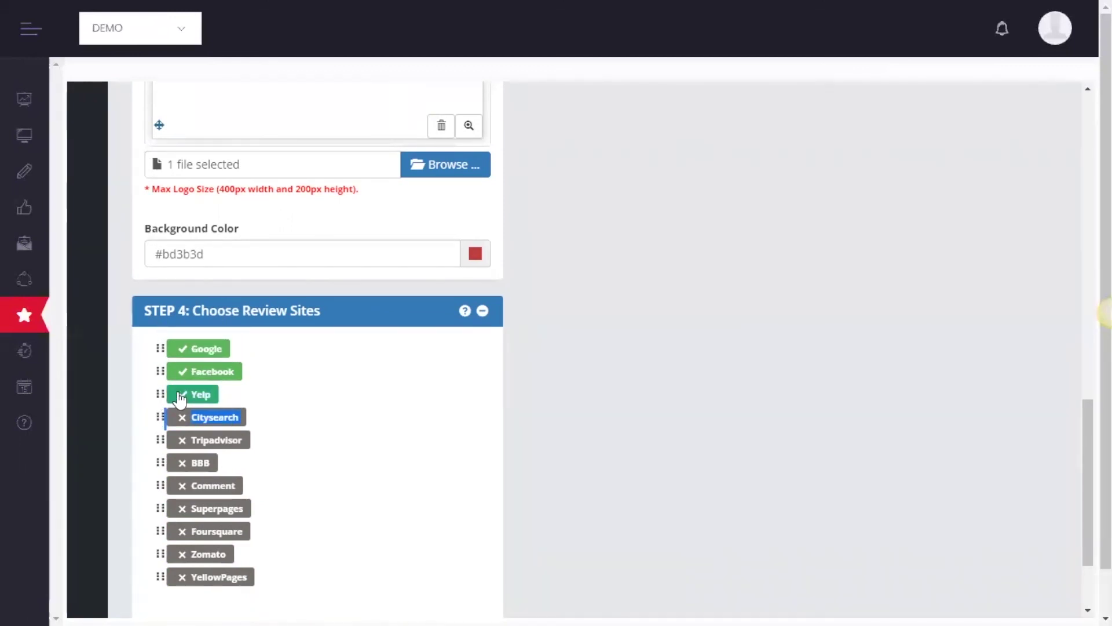
pyautogui.click(177, 442)
pyautogui.scroll(-2, 494, 432)
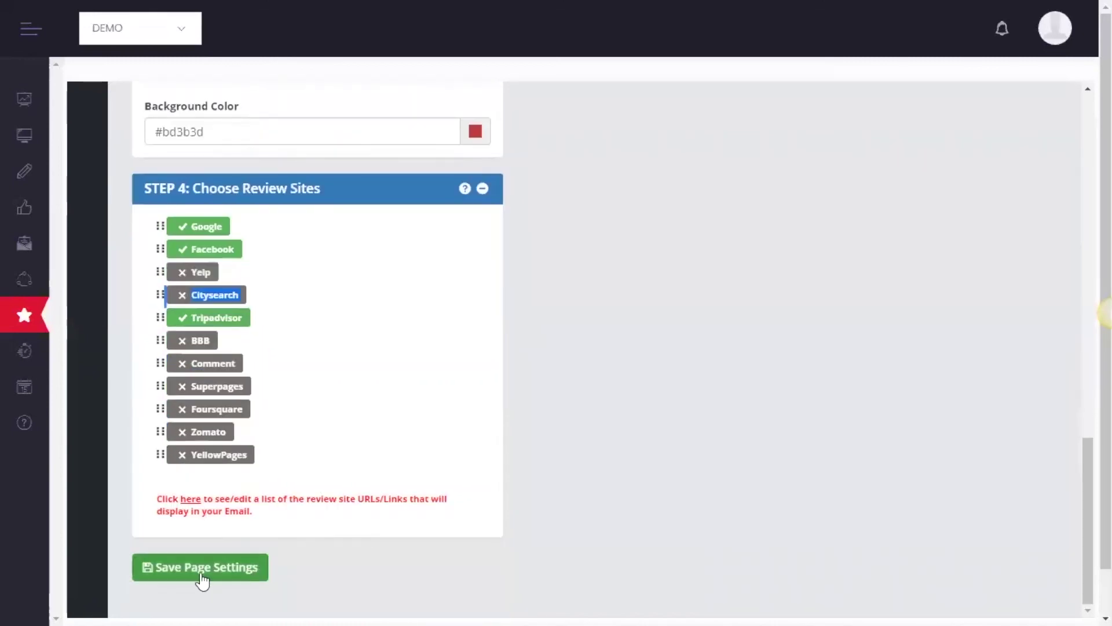
pyautogui.click(202, 575)
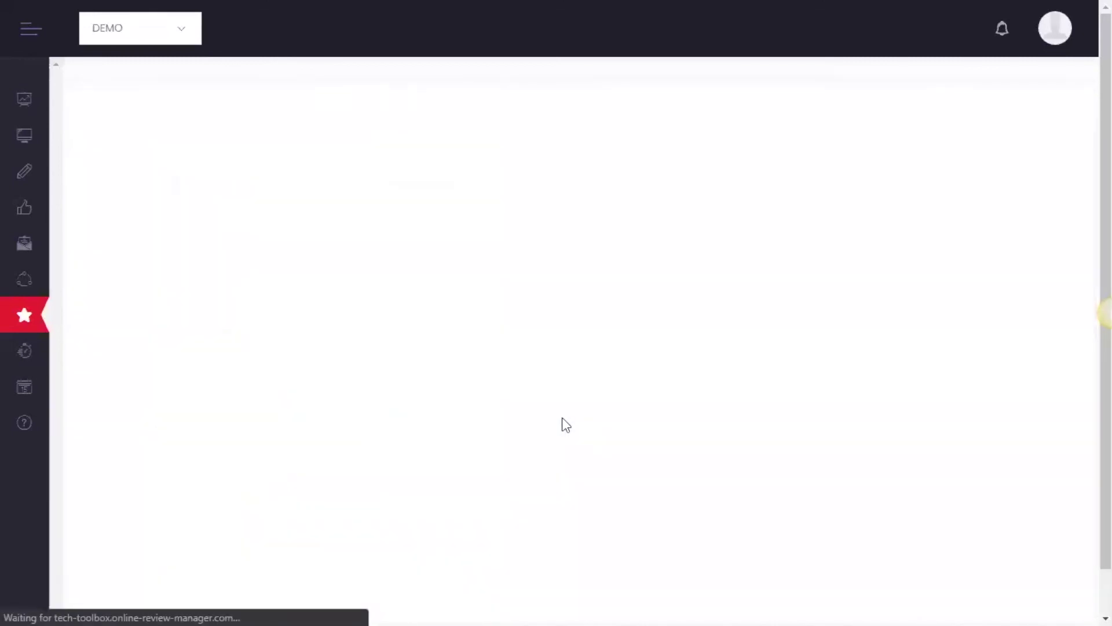
pyautogui.scroll(-6, 564, 422)
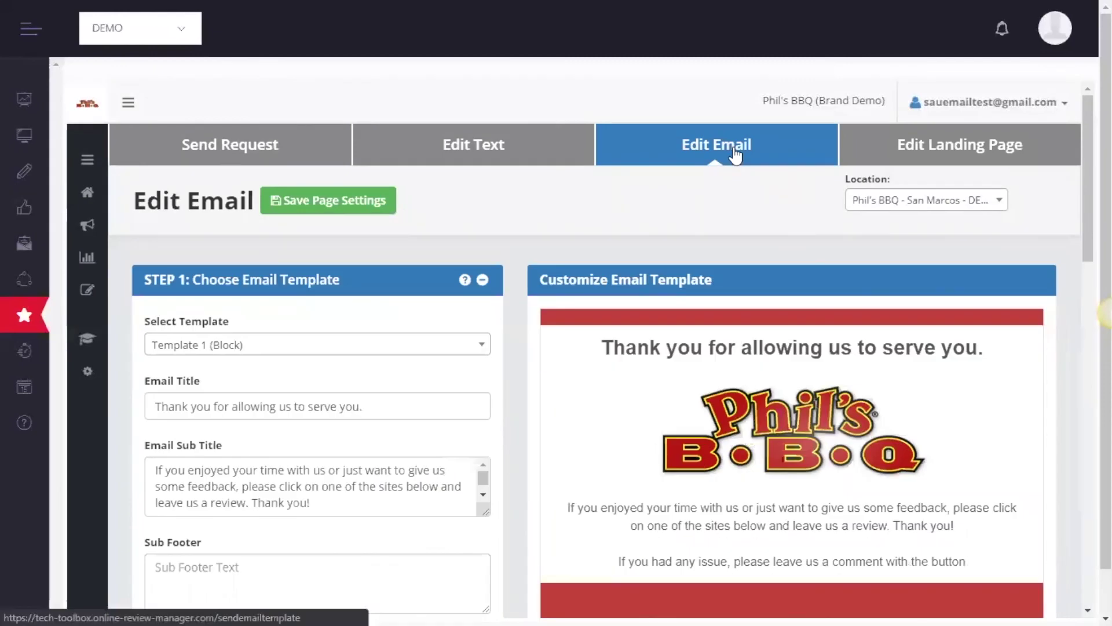
# Review the landing page settings from the template and logo options down to the choice of review sites
pyautogui.click(936, 152)
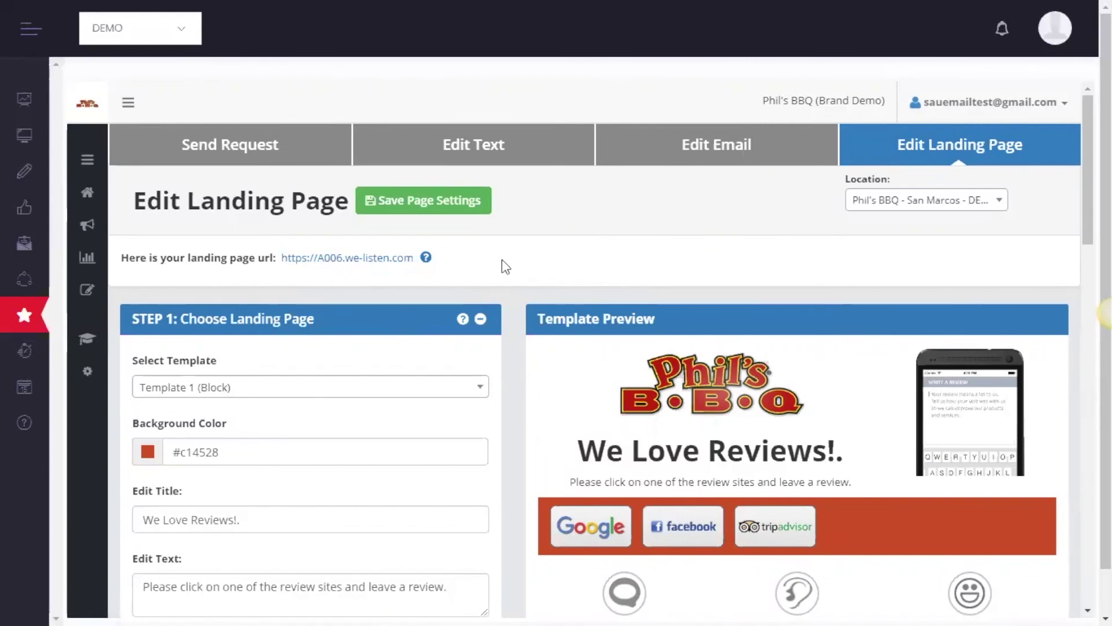
pyautogui.scroll(-2, 511, 270)
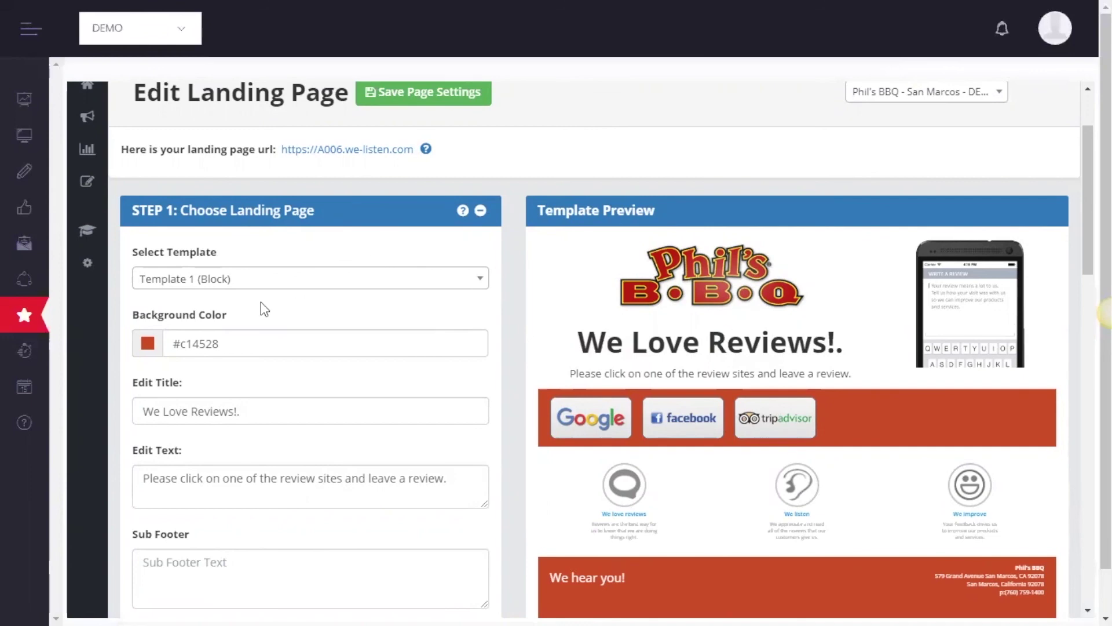
pyautogui.scroll(-4, 313, 407)
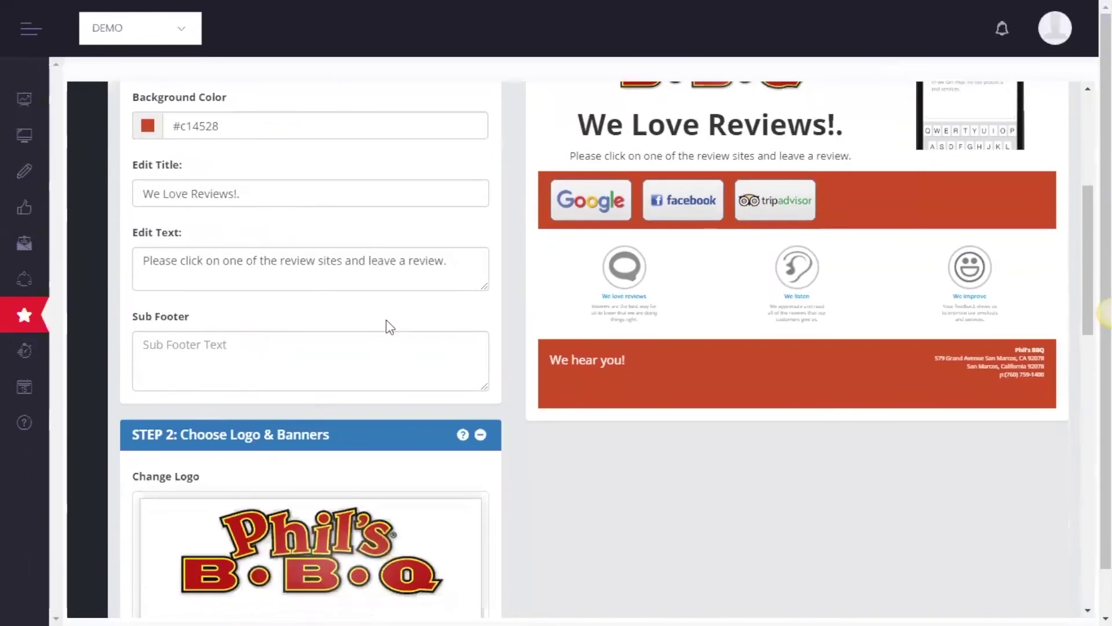
pyautogui.scroll(-15, 509, 293)
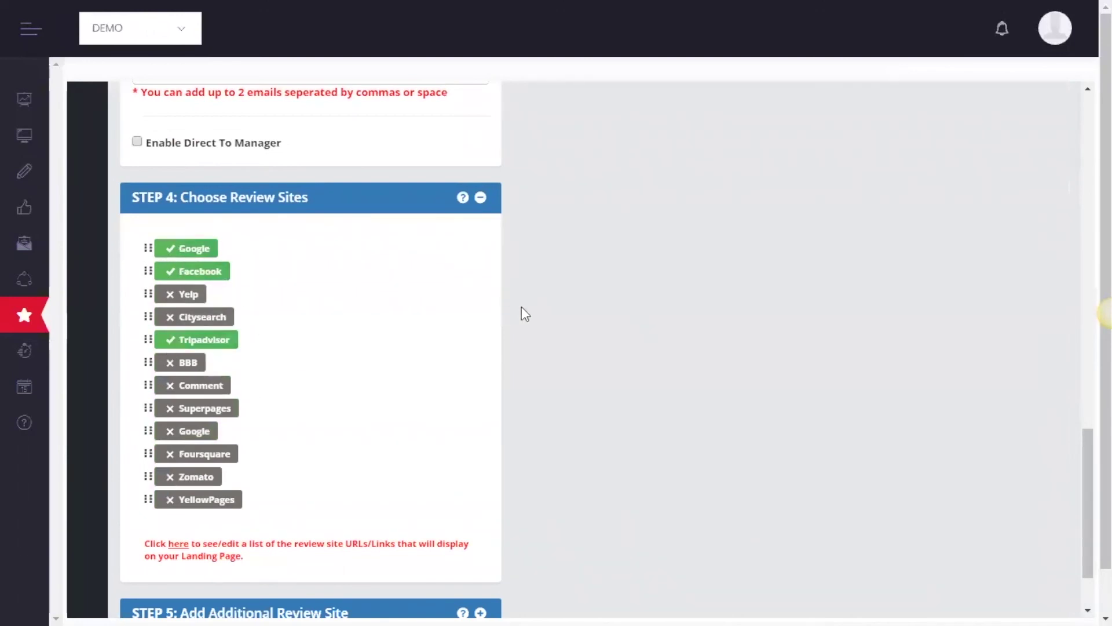
pyautogui.scroll(6, 528, 308)
pyautogui.scroll(15, 527, 316)
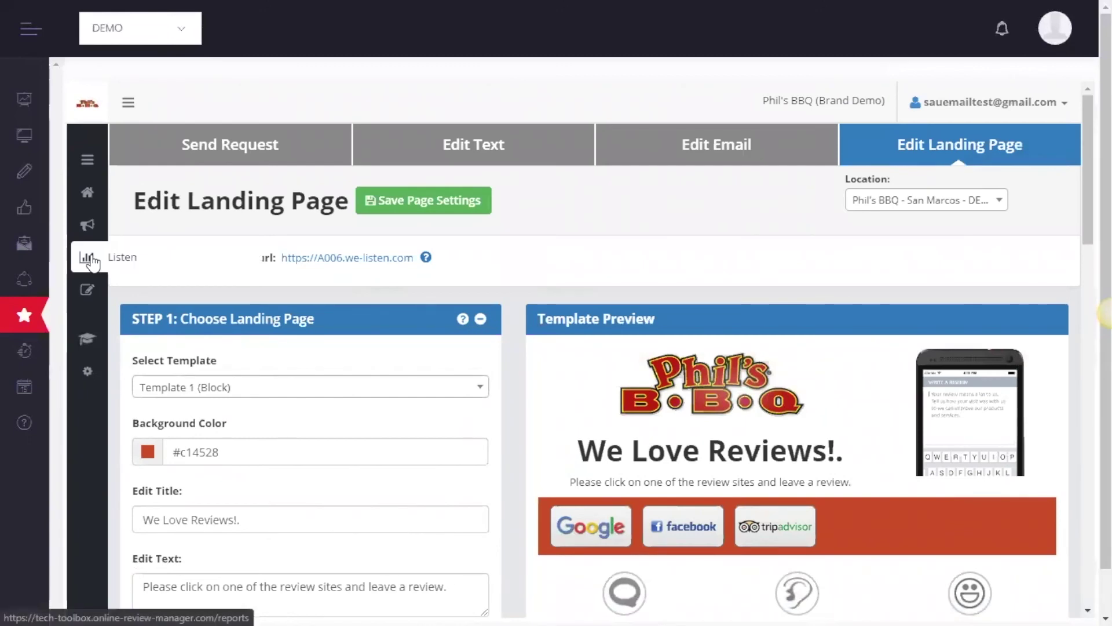
# Open the Reputation Management reports and look through the Activity Report for the selected location
pyautogui.click(91, 258)
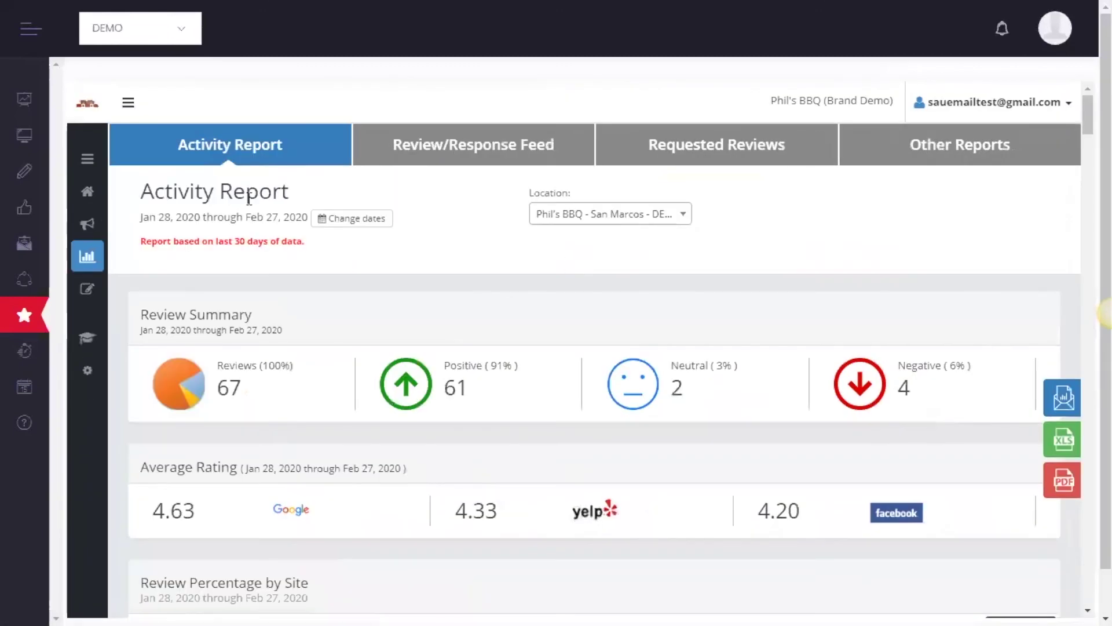
pyautogui.scroll(-3, 585, 406)
pyautogui.scroll(3, 583, 404)
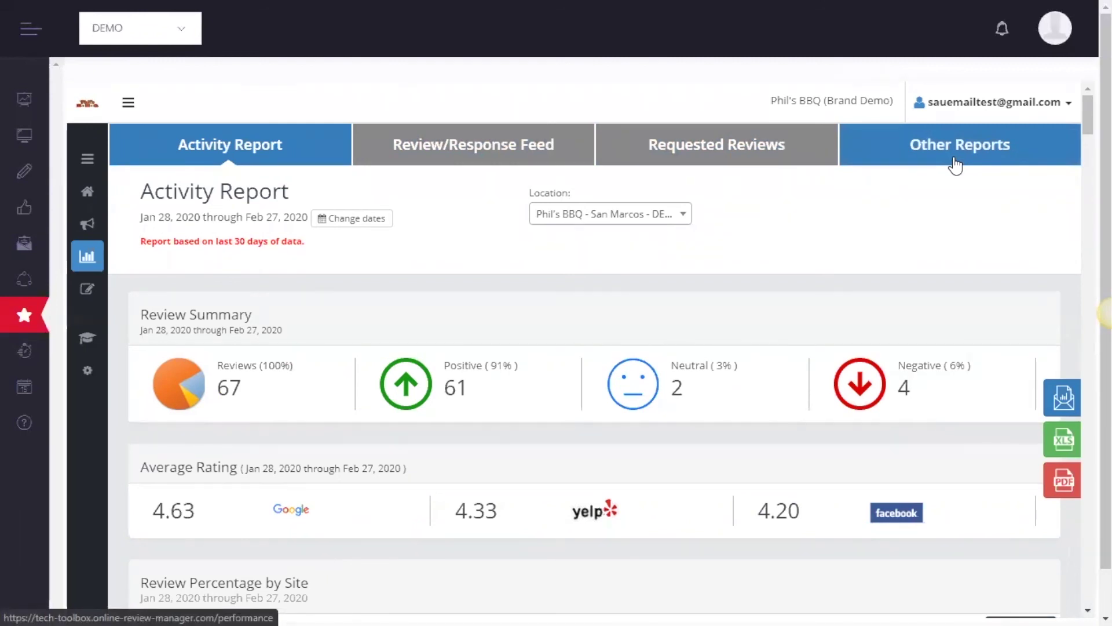
# Open the Website Widgets page and look over the Location Widget's options, embed code and live preview
pyautogui.click(87, 342)
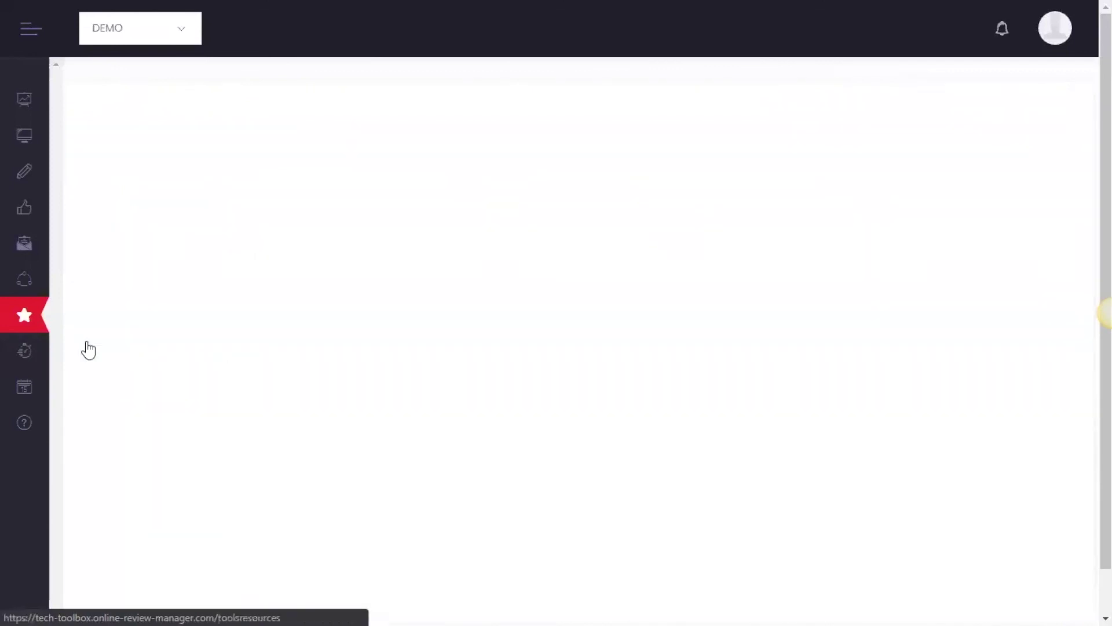
pyautogui.click(291, 343)
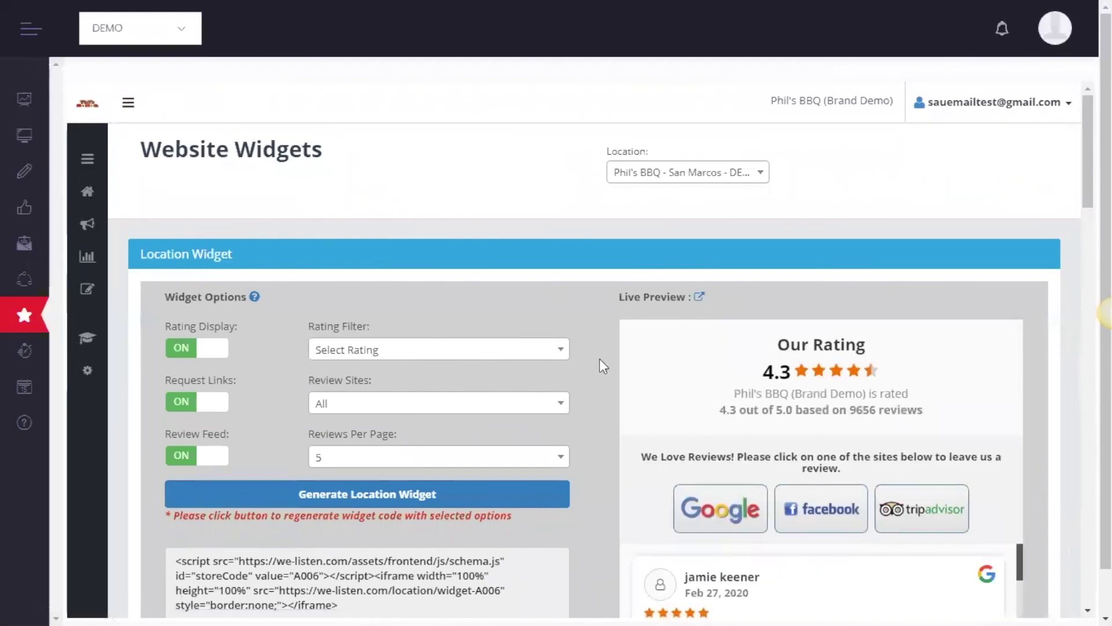
pyautogui.scroll(-2, 600, 359)
pyautogui.scroll(-2, 599, 359)
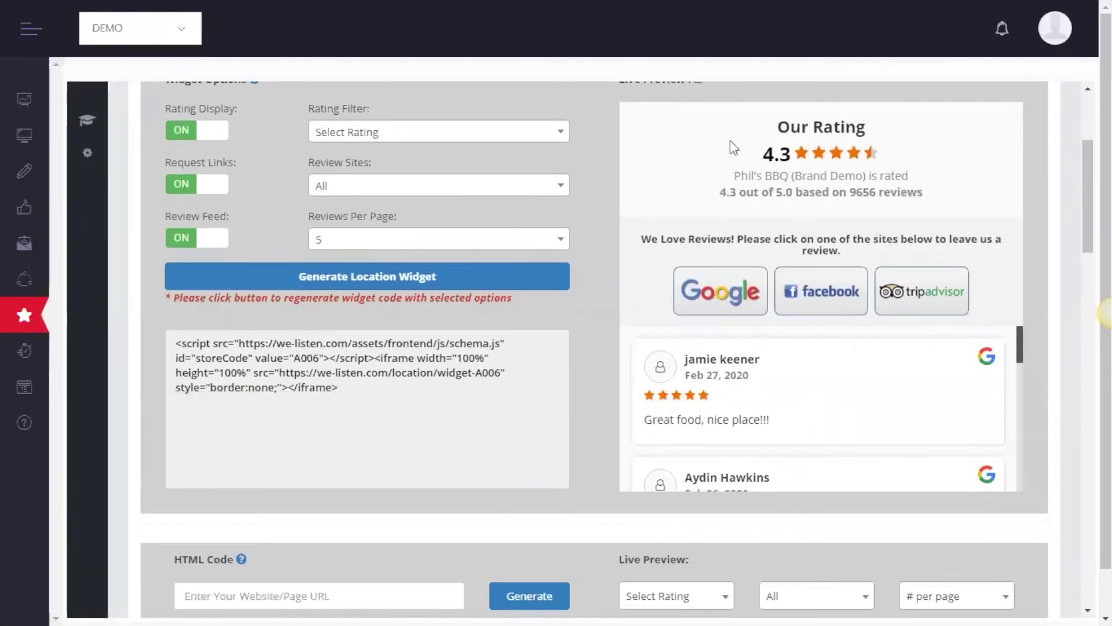
pyautogui.scroll(2, 643, 249)
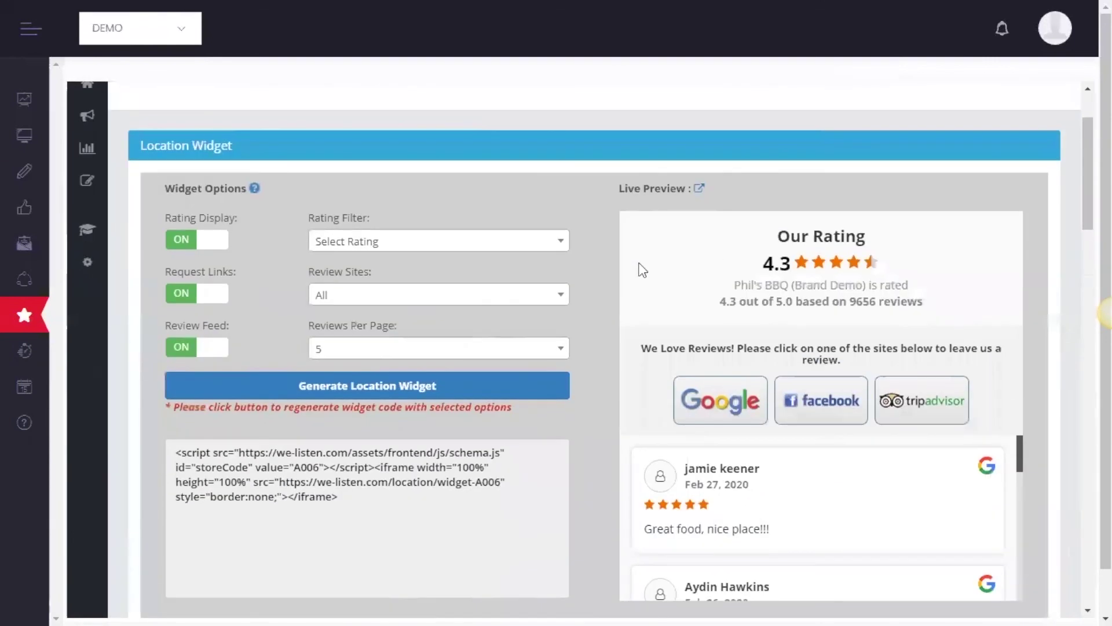
# Set the Location Widget's rating filter to 4+ and keep its review sites set to All
pyautogui.click(382, 254)
pyautogui.click(382, 251)
pyautogui.click(383, 251)
pyautogui.scroll(-3, 384, 323)
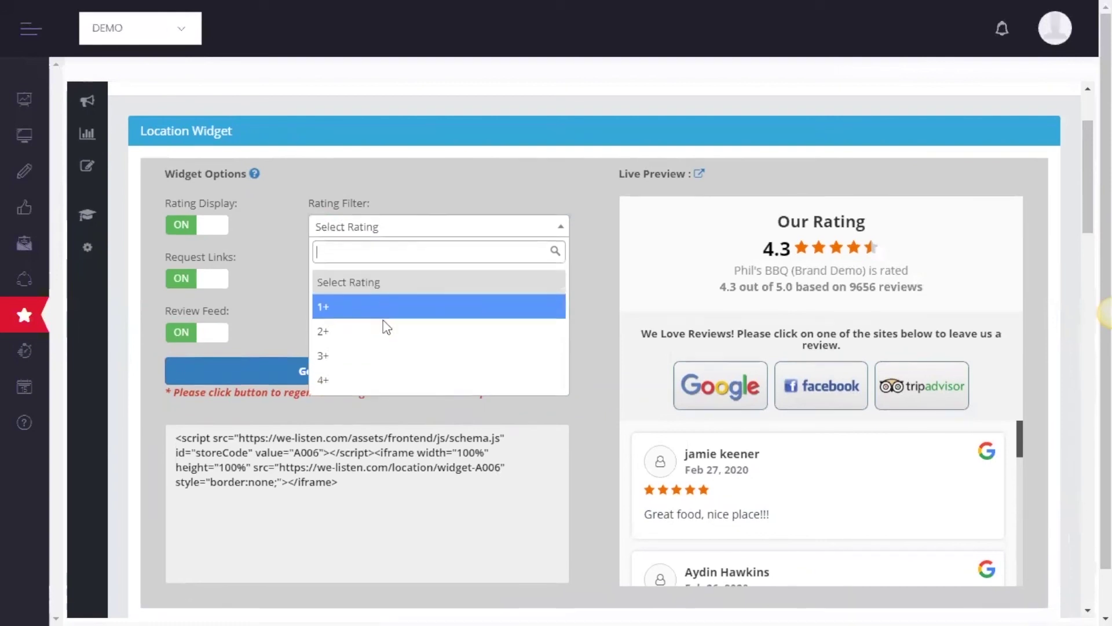
pyautogui.scroll(3, 378, 300)
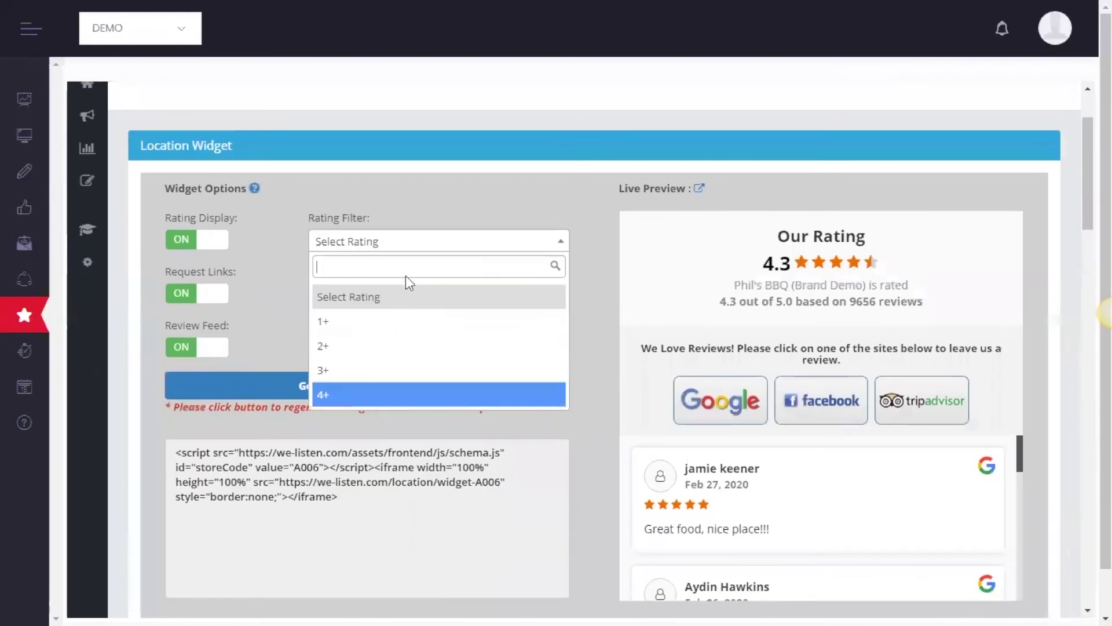
pyautogui.click(345, 394)
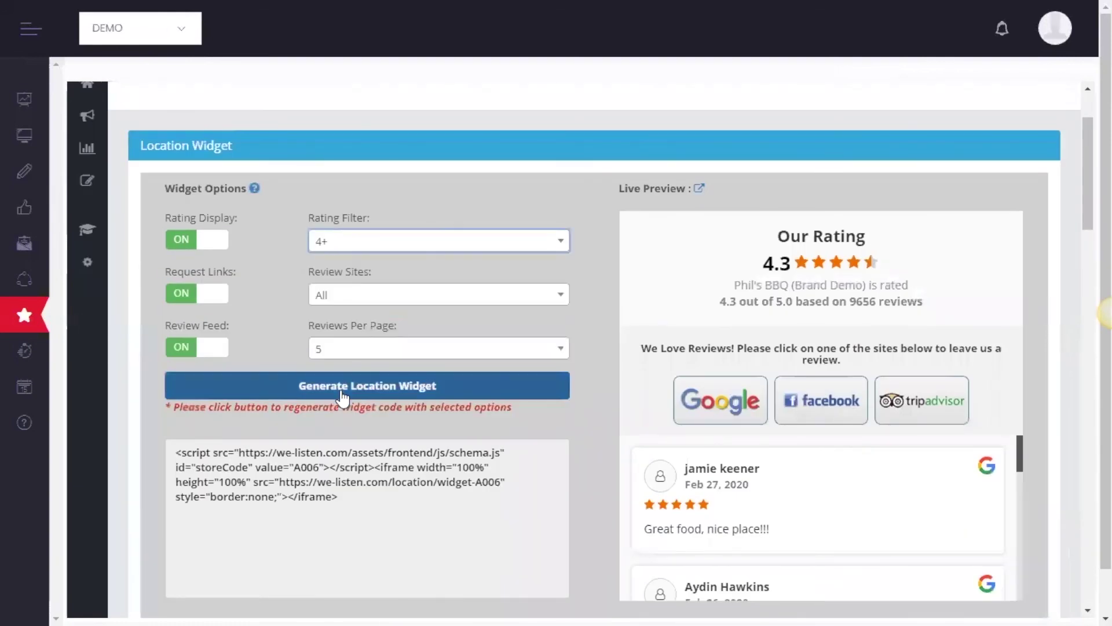
pyautogui.click(368, 295)
pyautogui.click(369, 296)
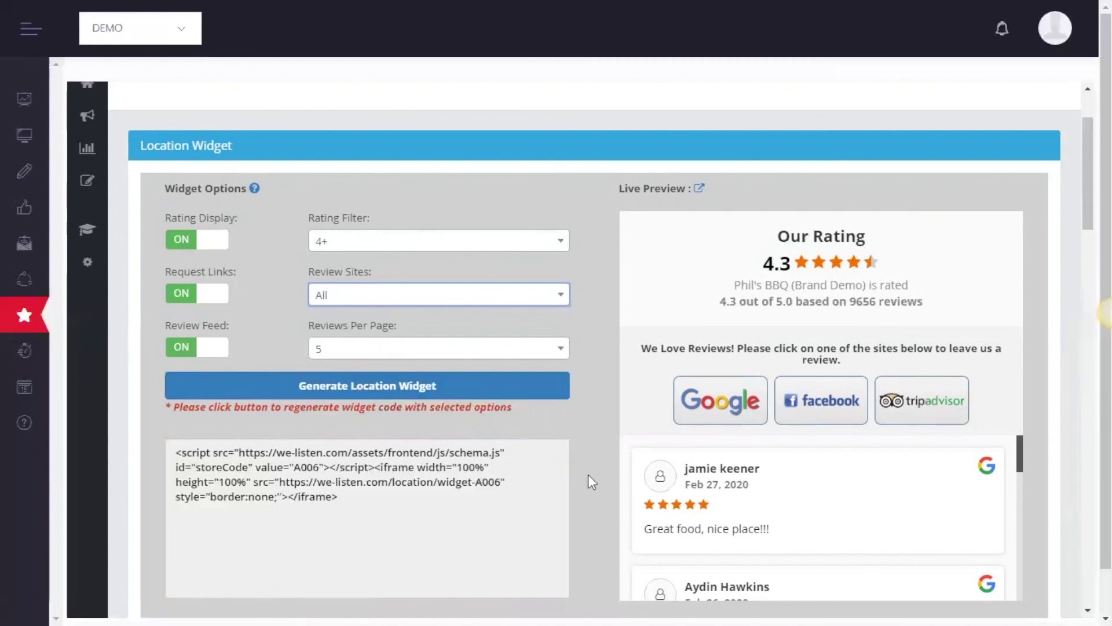
# Examine the other website widgets with their HTML code and live previews, down to the blue Review Us button
pyautogui.scroll(-3, 625, 474)
pyautogui.scroll(-5, 586, 469)
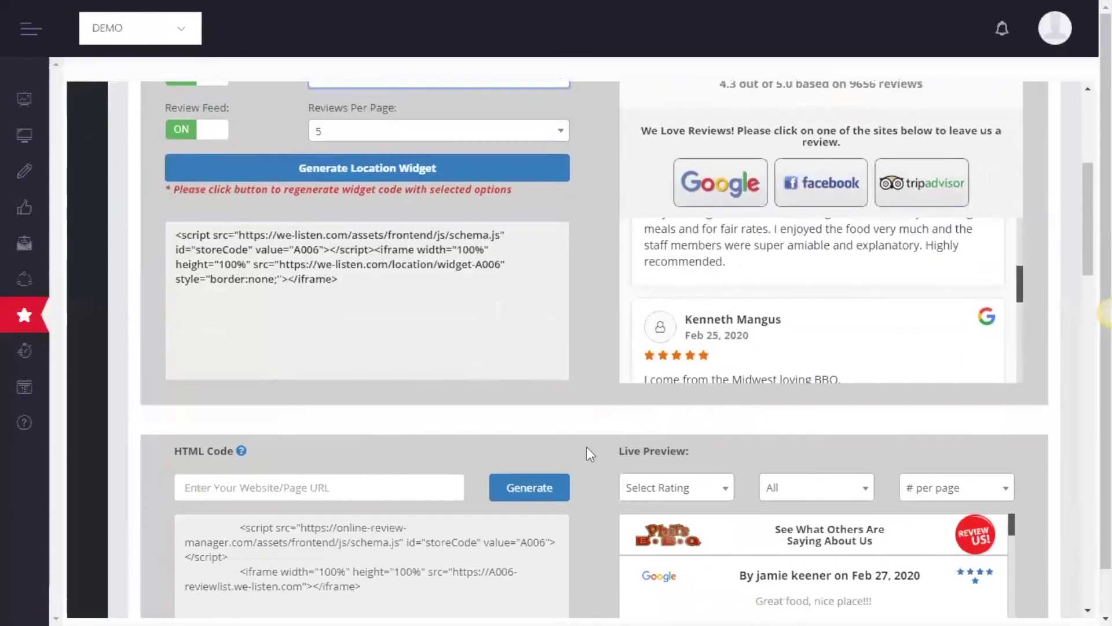
pyautogui.scroll(-2, 587, 447)
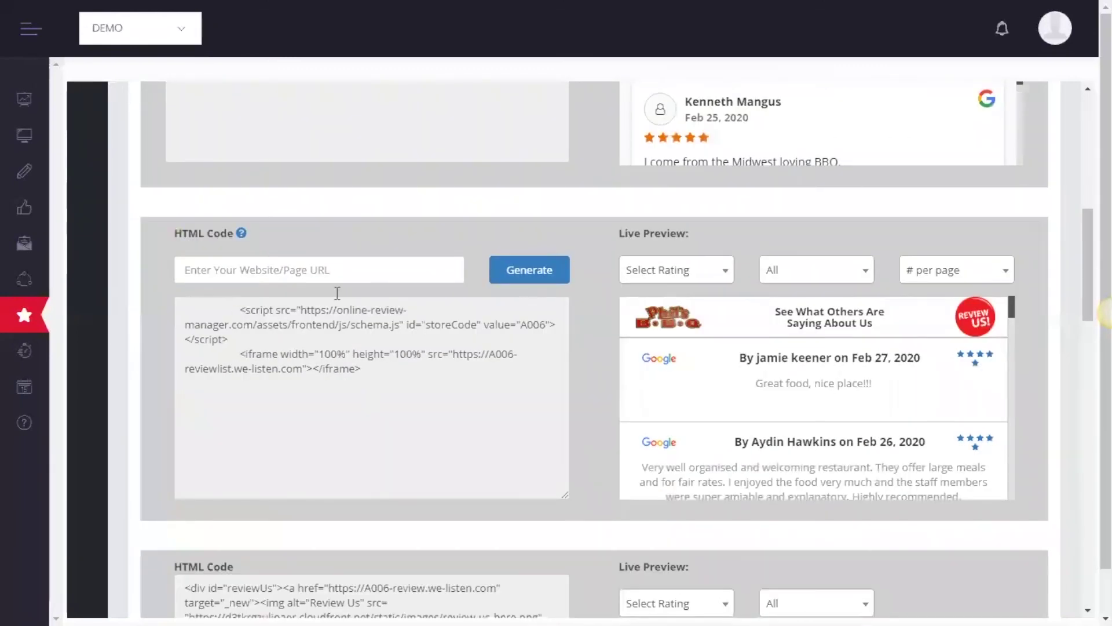
pyautogui.scroll(-9, 602, 365)
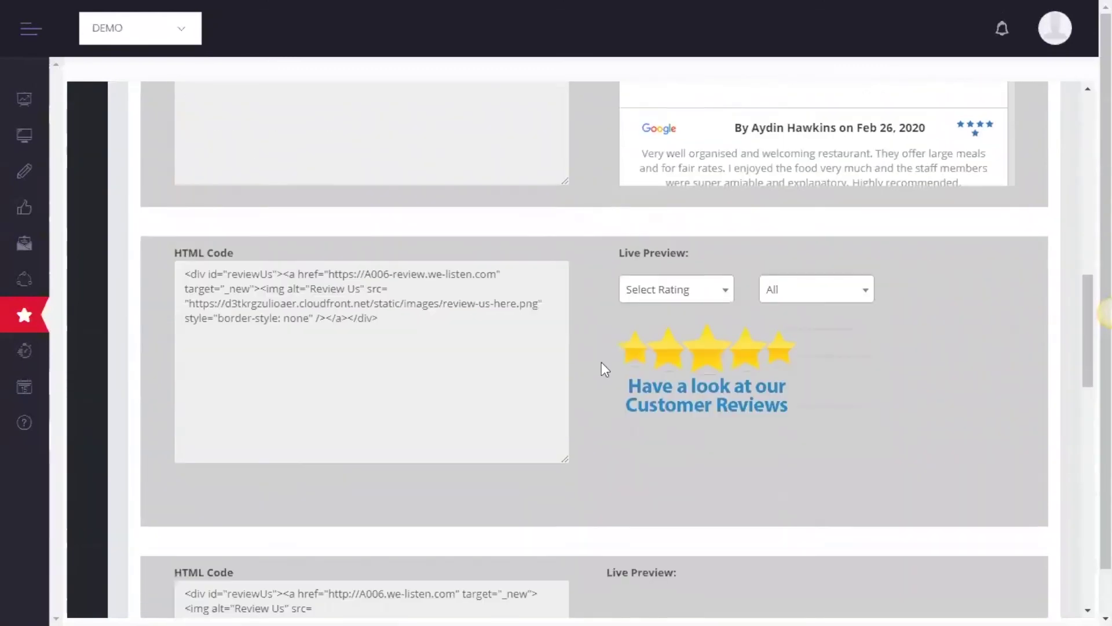
pyautogui.scroll(-9, 601, 365)
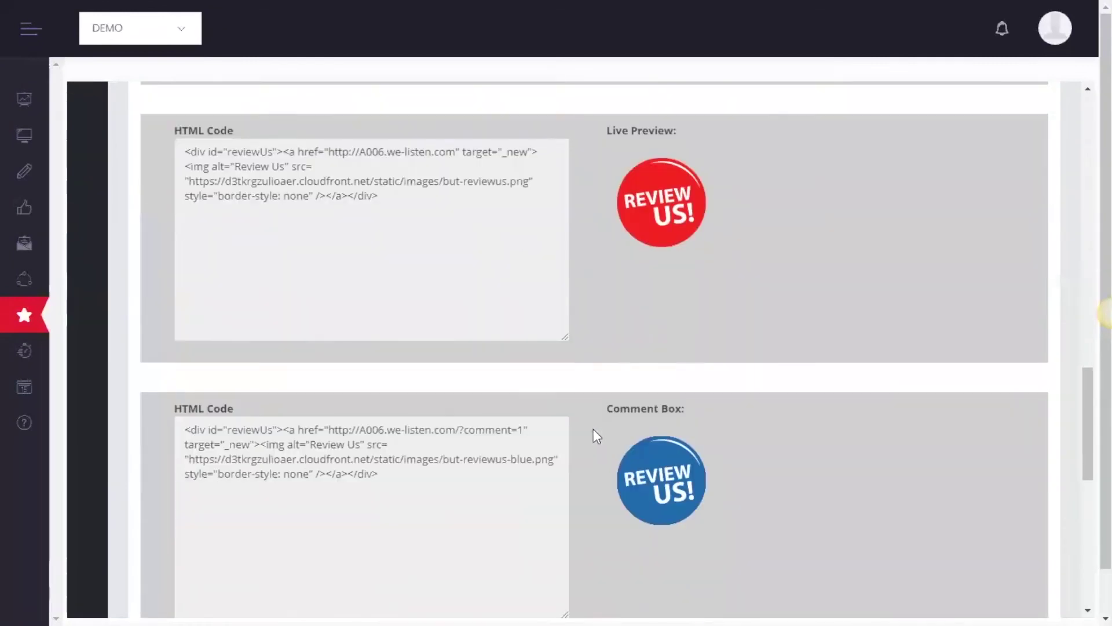
pyautogui.scroll(20, 594, 430)
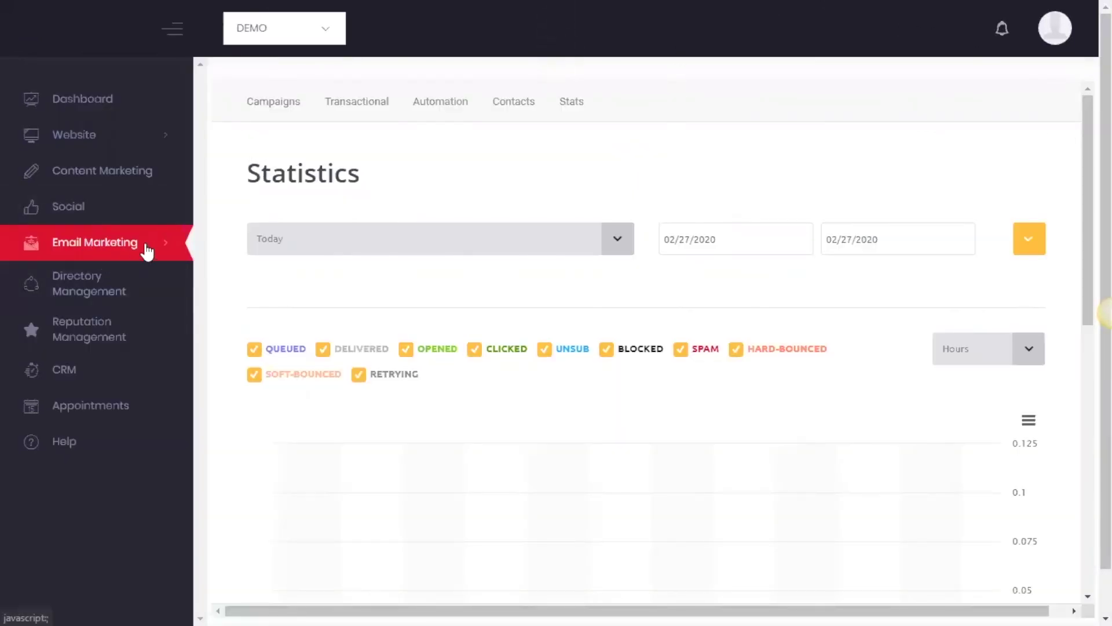
# Look over the Email Marketing options, the contact lists and the Segmentation section
pyautogui.click(165, 248)
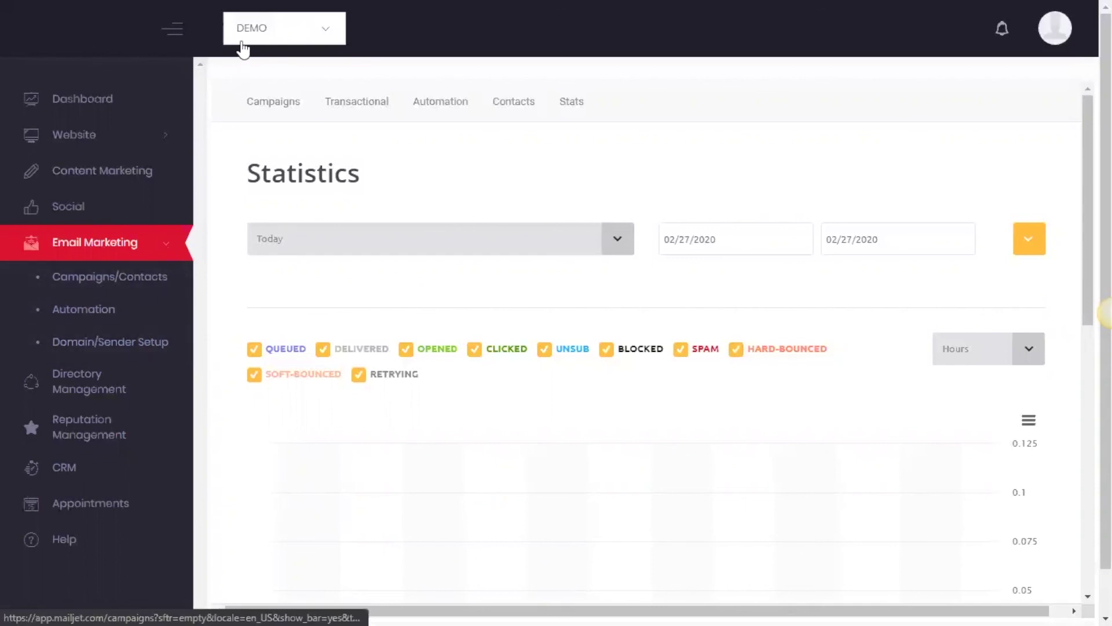
pyautogui.click(172, 29)
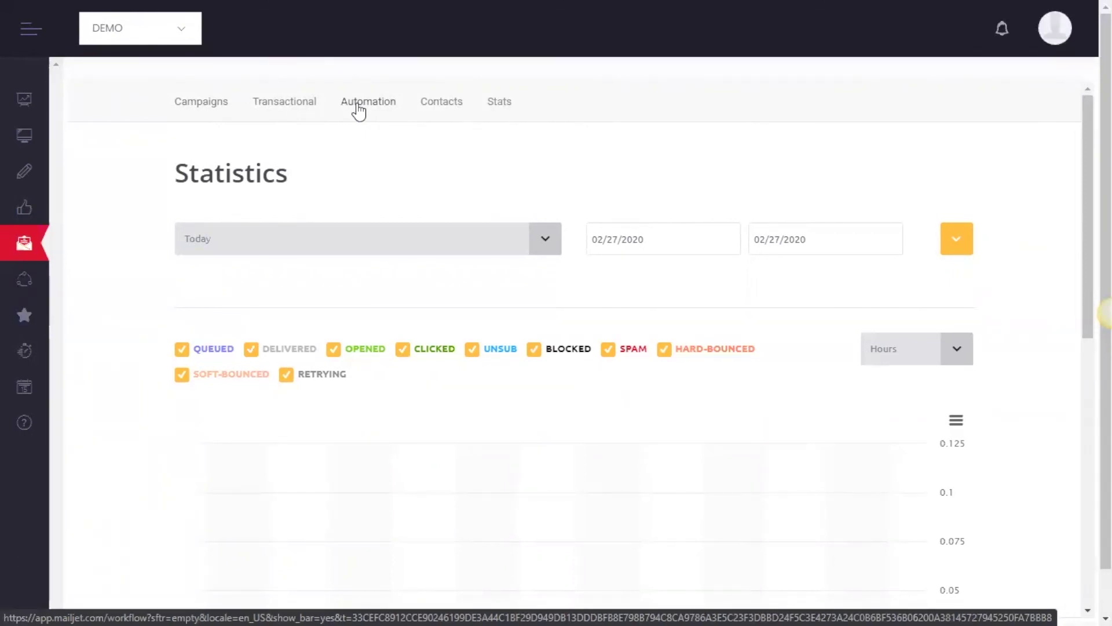
pyautogui.click(451, 110)
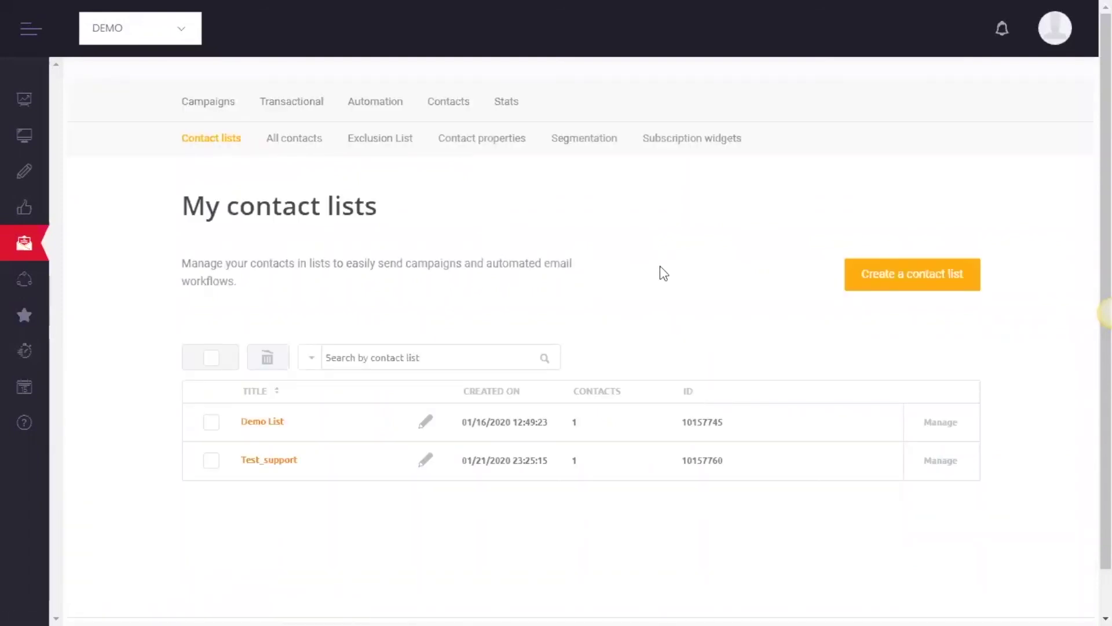
pyautogui.click(587, 142)
# Create a new email campaign from My campaigns and review its subject, sender, content and contact list fields
pyautogui.click(212, 102)
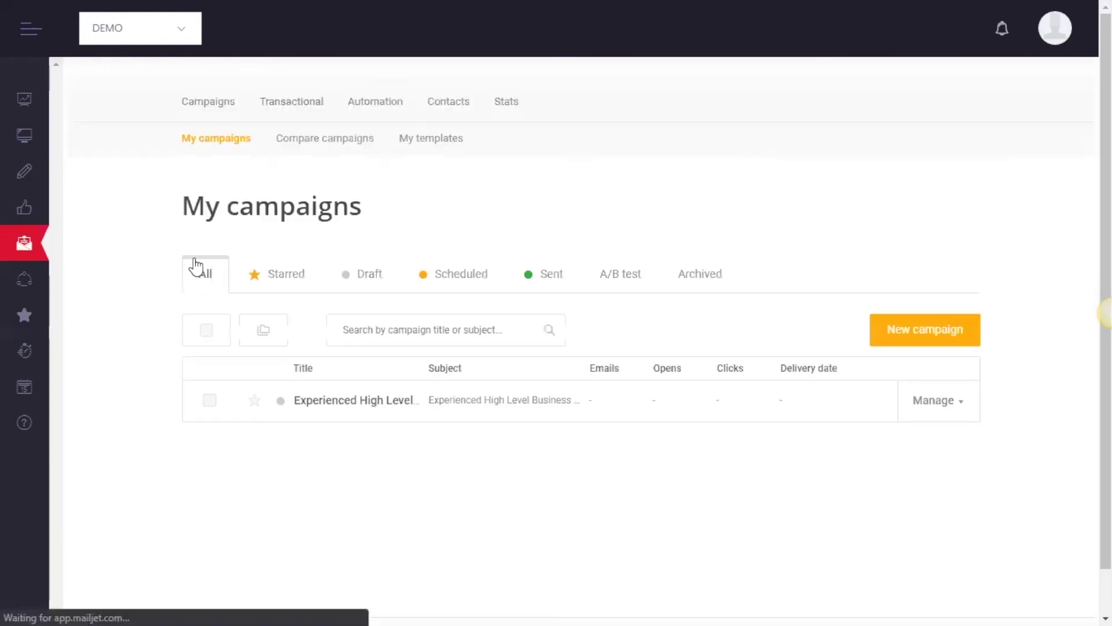
pyautogui.click(907, 334)
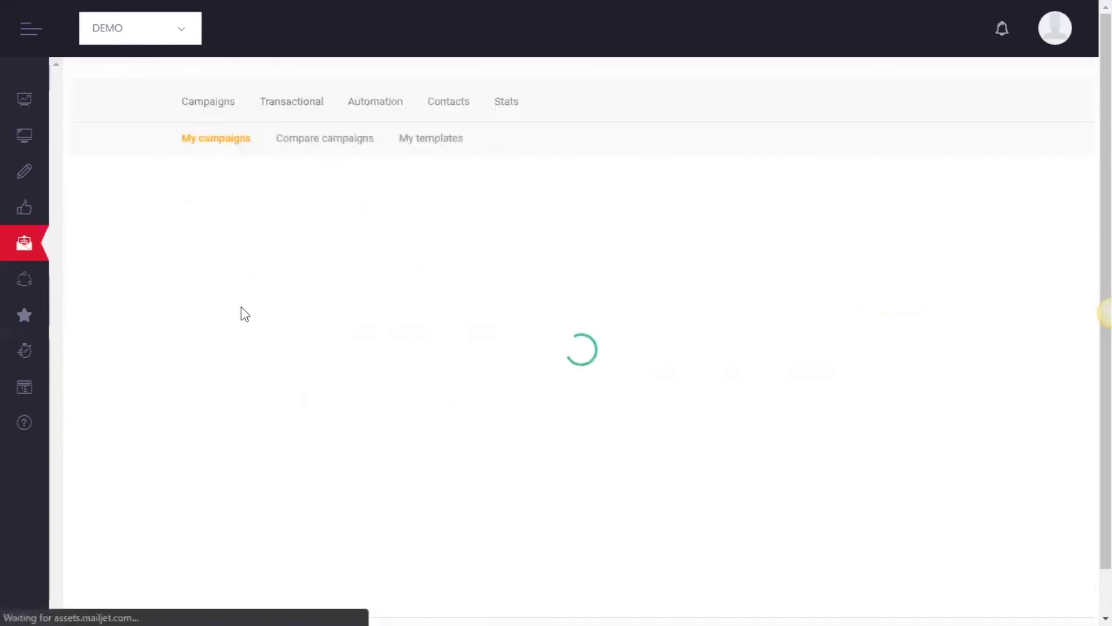
pyautogui.scroll(-2, 232, 354)
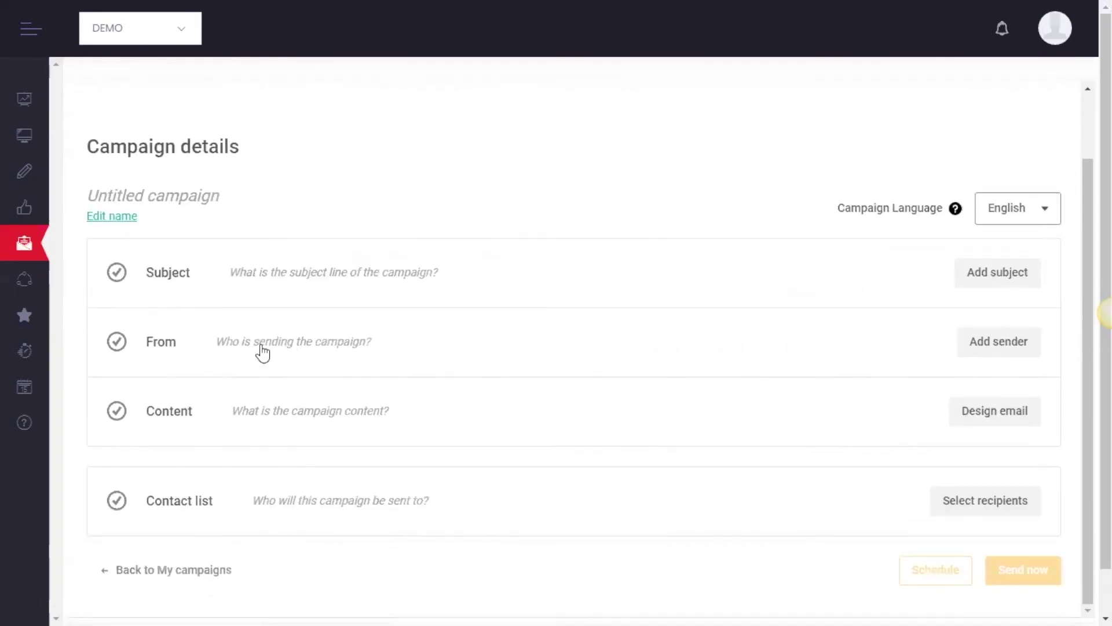
pyautogui.scroll(-1, 261, 417)
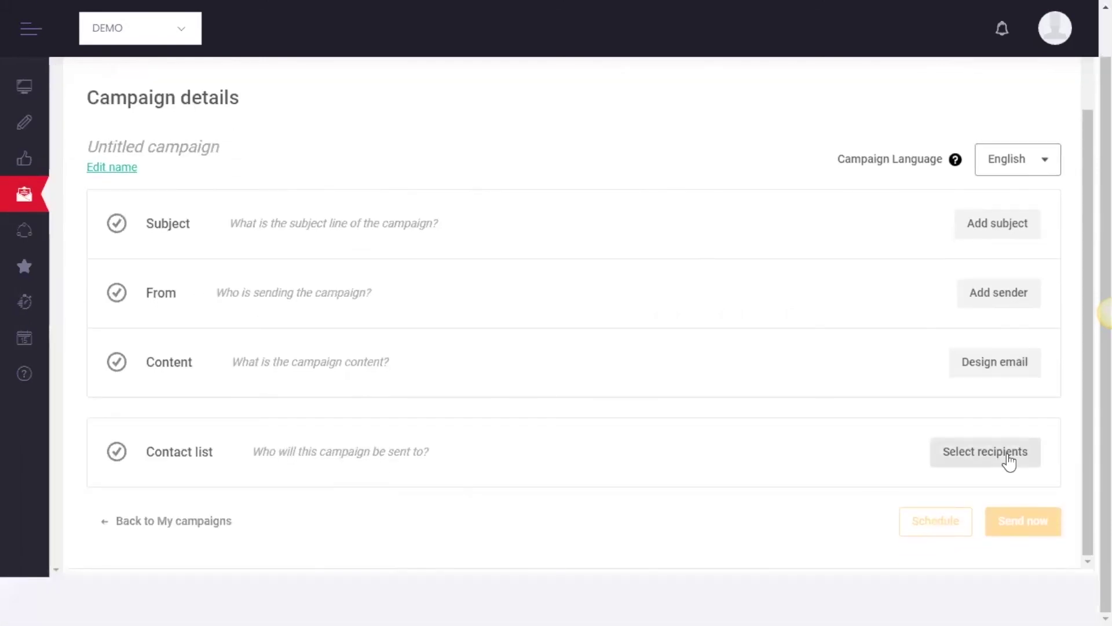
# Start designing the campaign email, browse the basic and newsletter gallery templates and select the 1 Column template
pyautogui.click(987, 376)
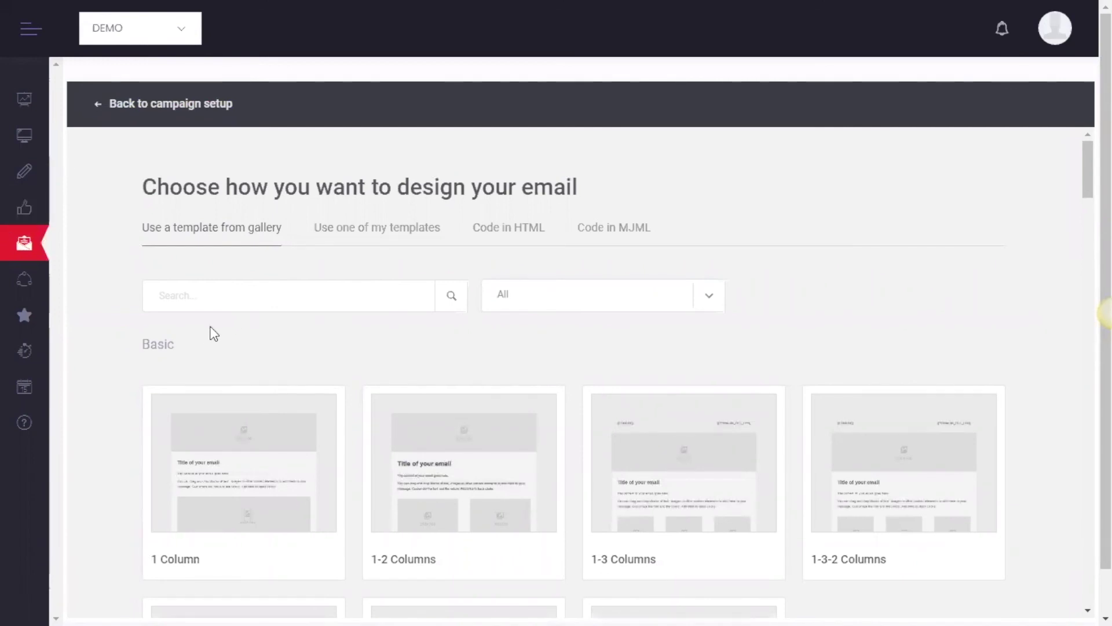
pyautogui.moveTo(258, 469)
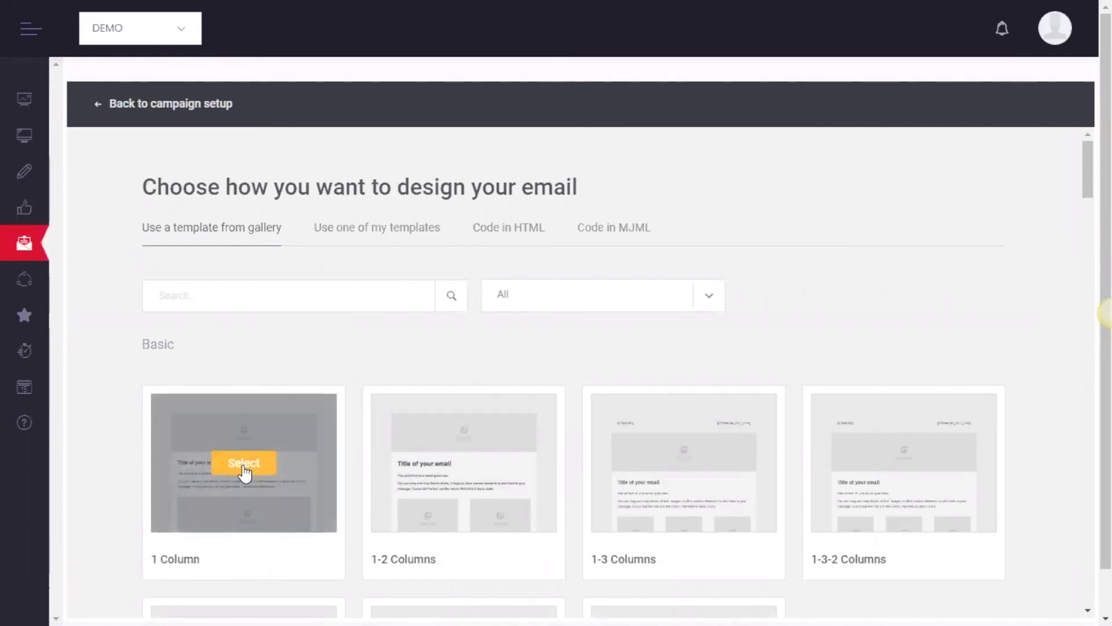
pyautogui.scroll(-10, 371, 438)
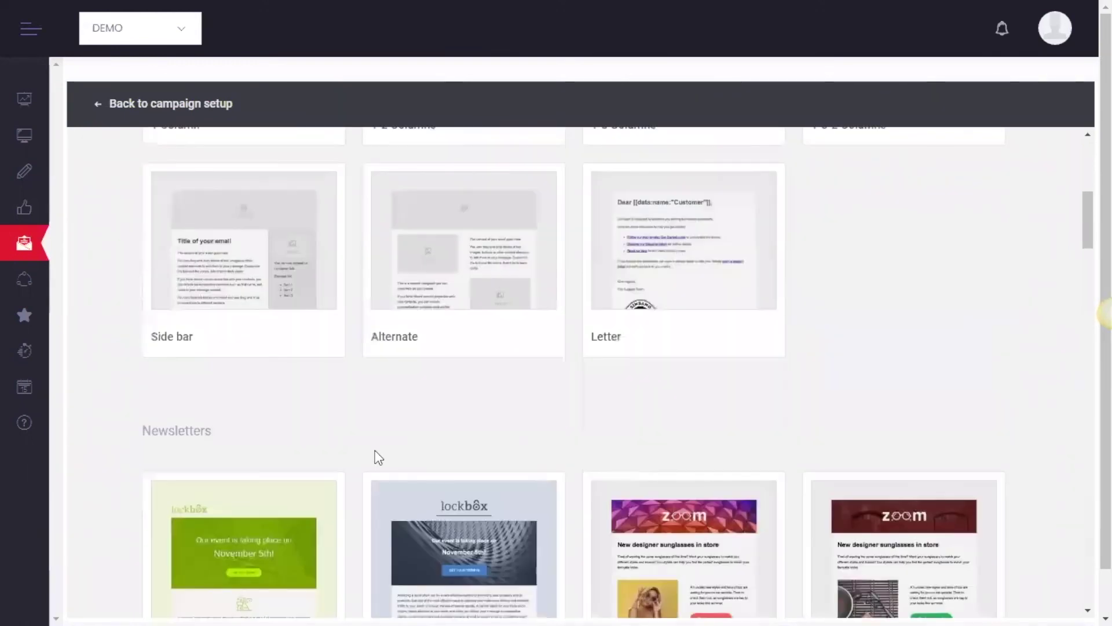
pyautogui.scroll(-2, 377, 458)
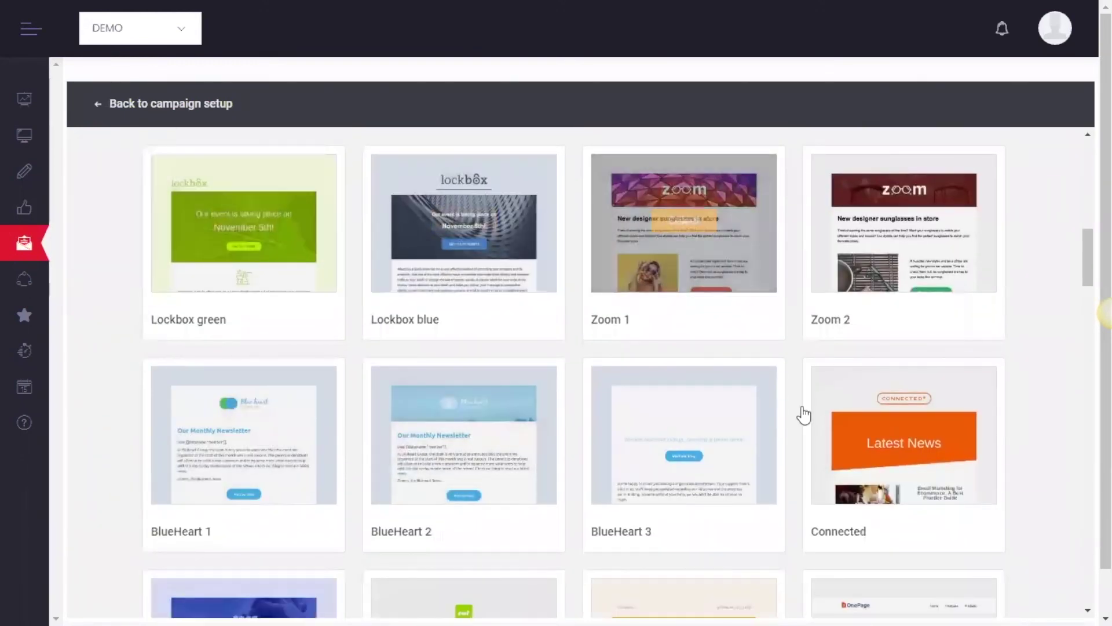
pyautogui.scroll(-8, 323, 434)
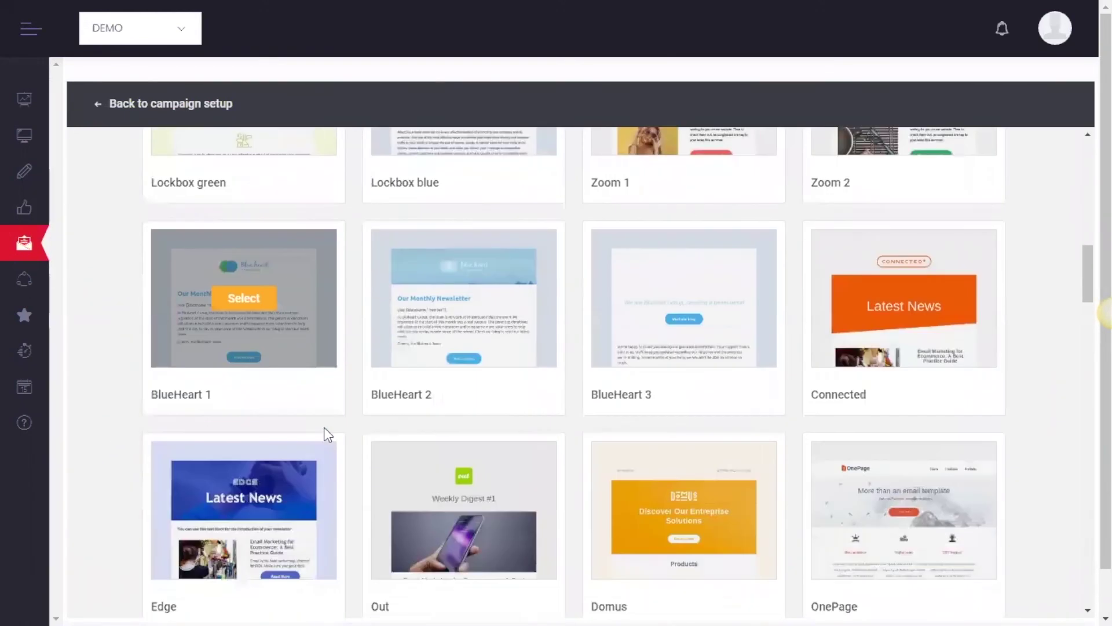
pyautogui.scroll(-4, 305, 413)
pyautogui.scroll(20, 294, 401)
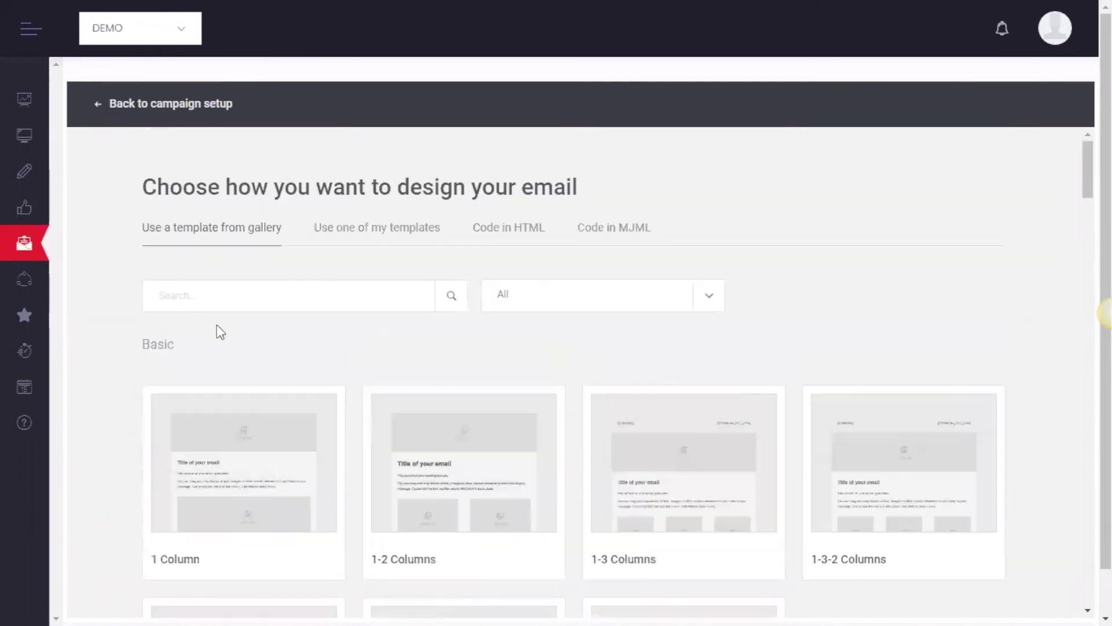
pyautogui.scroll(-2, 174, 452)
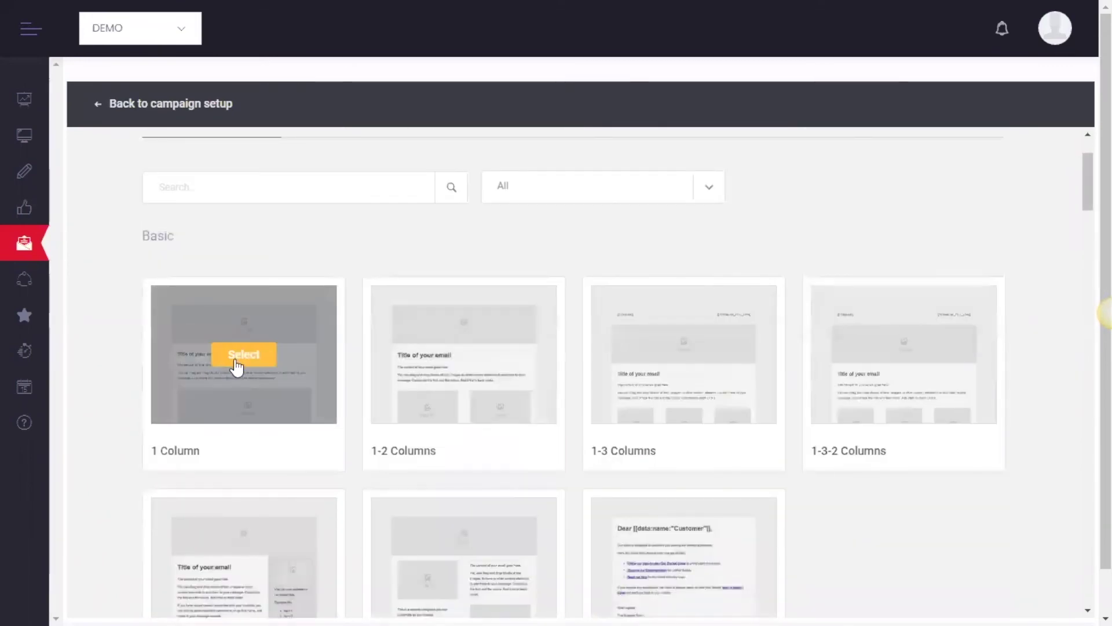
pyautogui.click(236, 359)
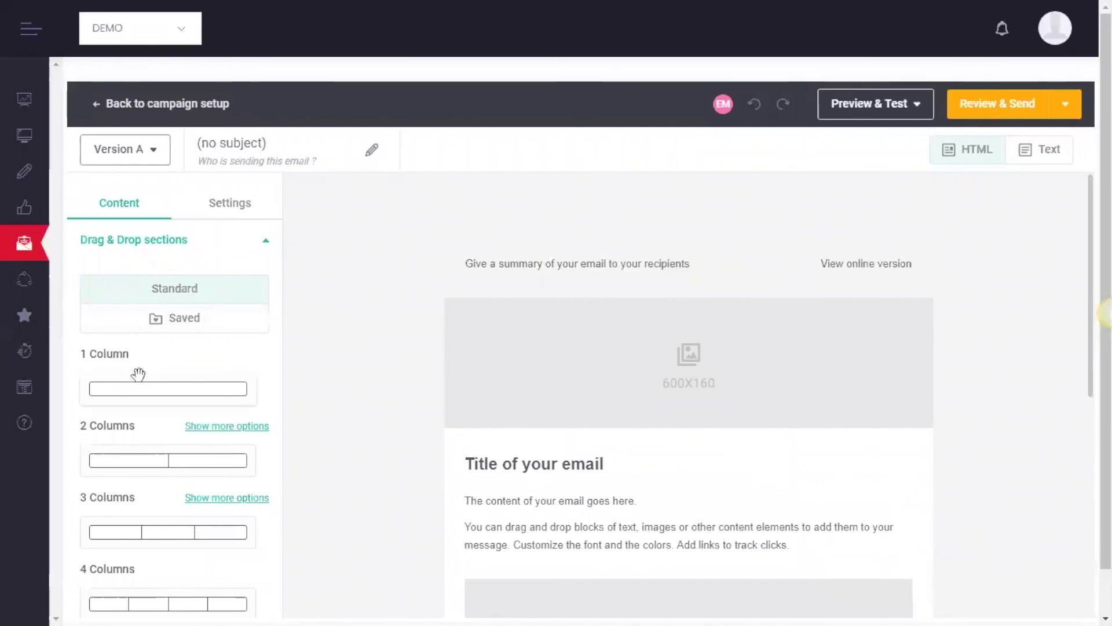
# Examine the email editor's drag-and-drop sections and content blocks, and open the body text block for editing
pyautogui.scroll(-8, 162, 490)
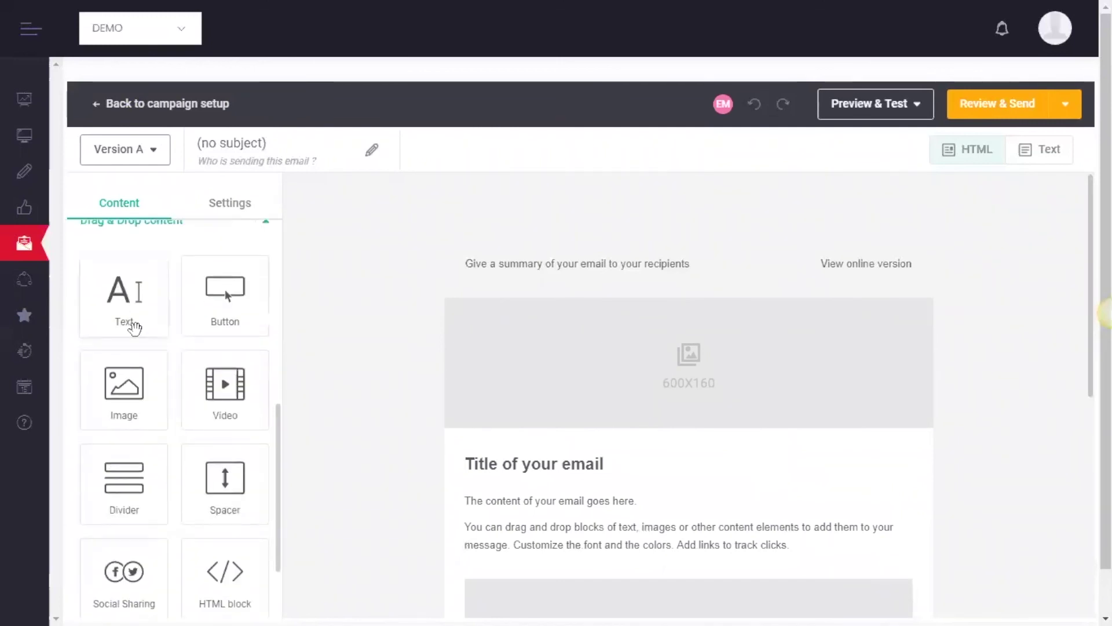
pyautogui.scroll(-2, 203, 504)
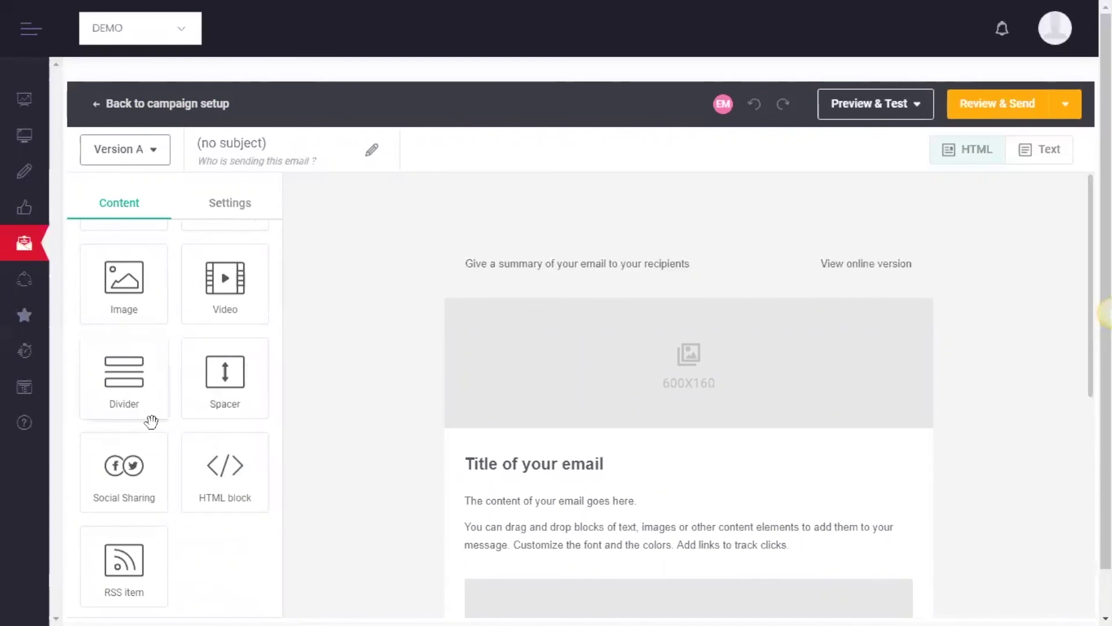
pyautogui.scroll(-1, 126, 481)
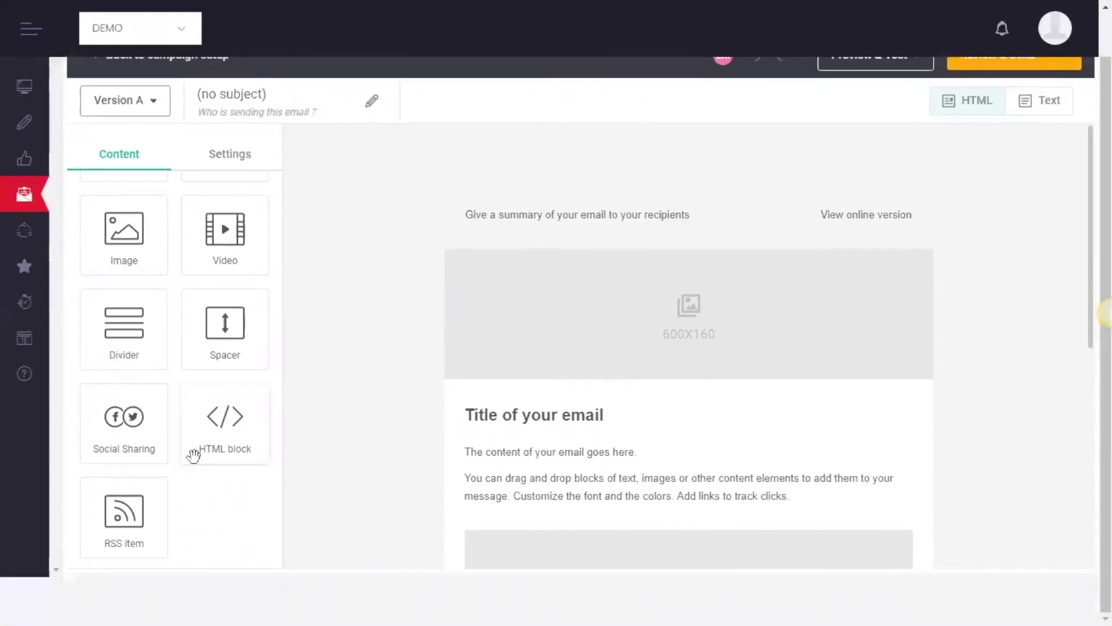
pyautogui.scroll(3, 232, 453)
pyautogui.scroll(5, 244, 449)
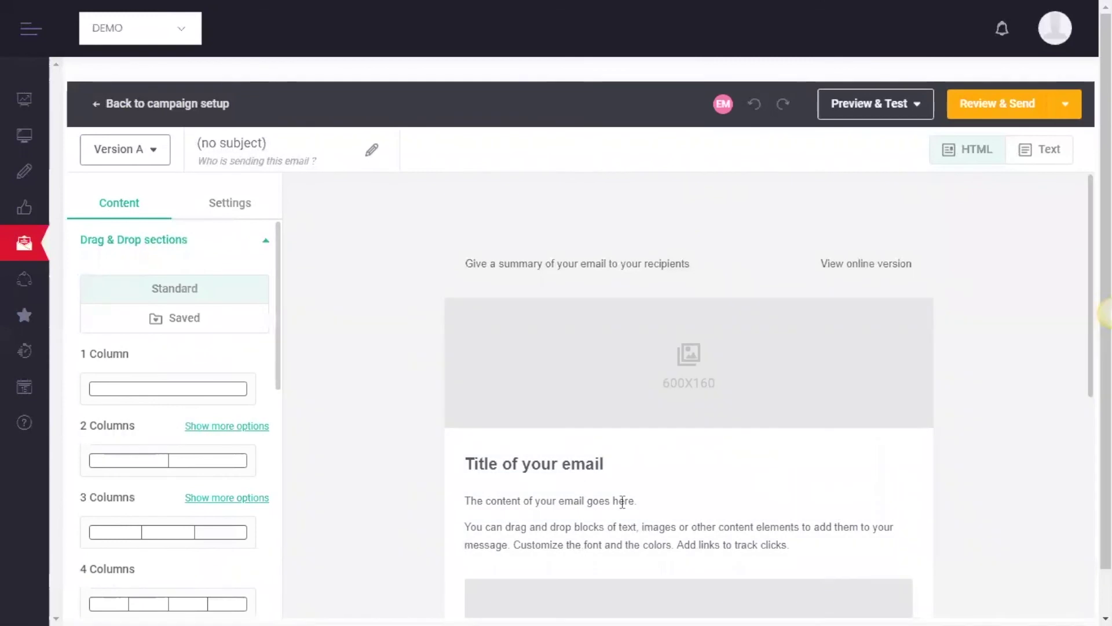
pyautogui.click(653, 501)
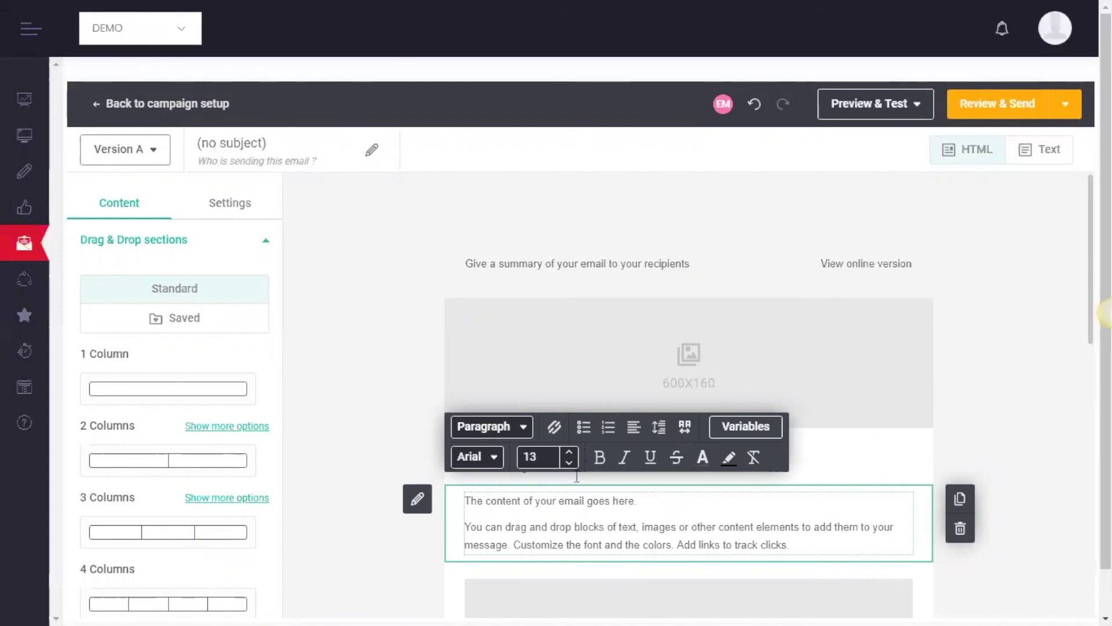
# Check the email editor's version choices and the additional Review & Send options
pyautogui.click(154, 152)
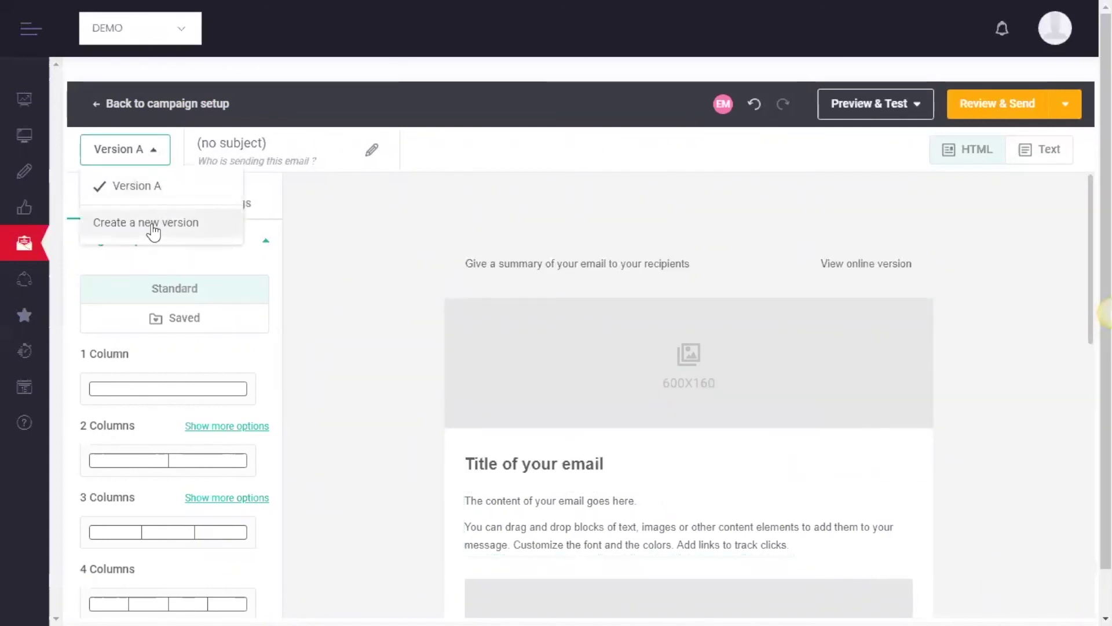
pyautogui.click(154, 154)
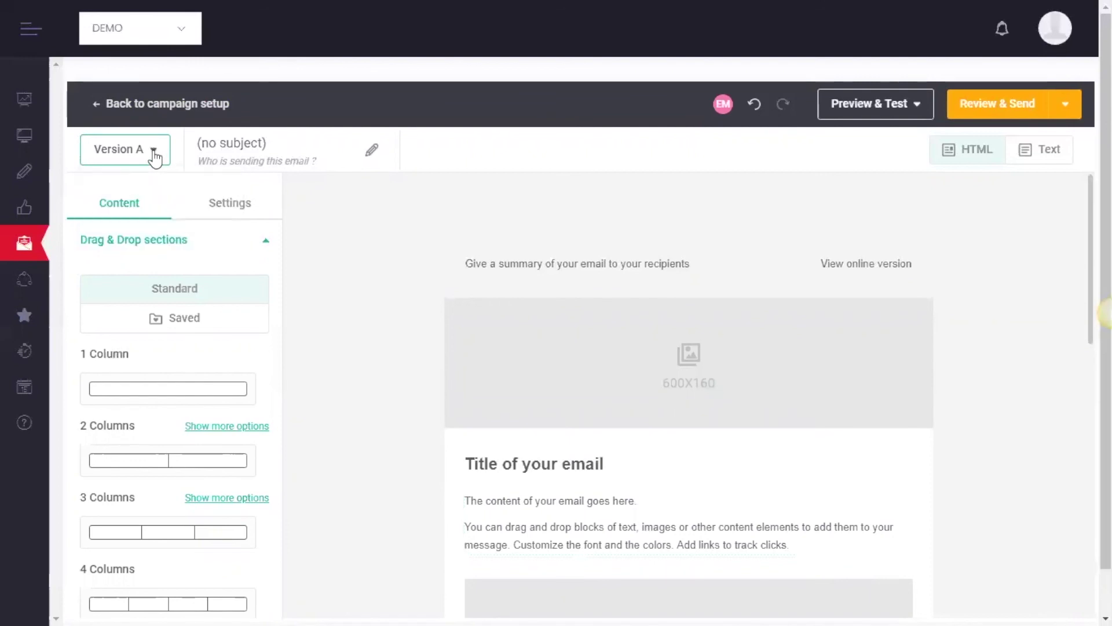
pyautogui.click(1069, 105)
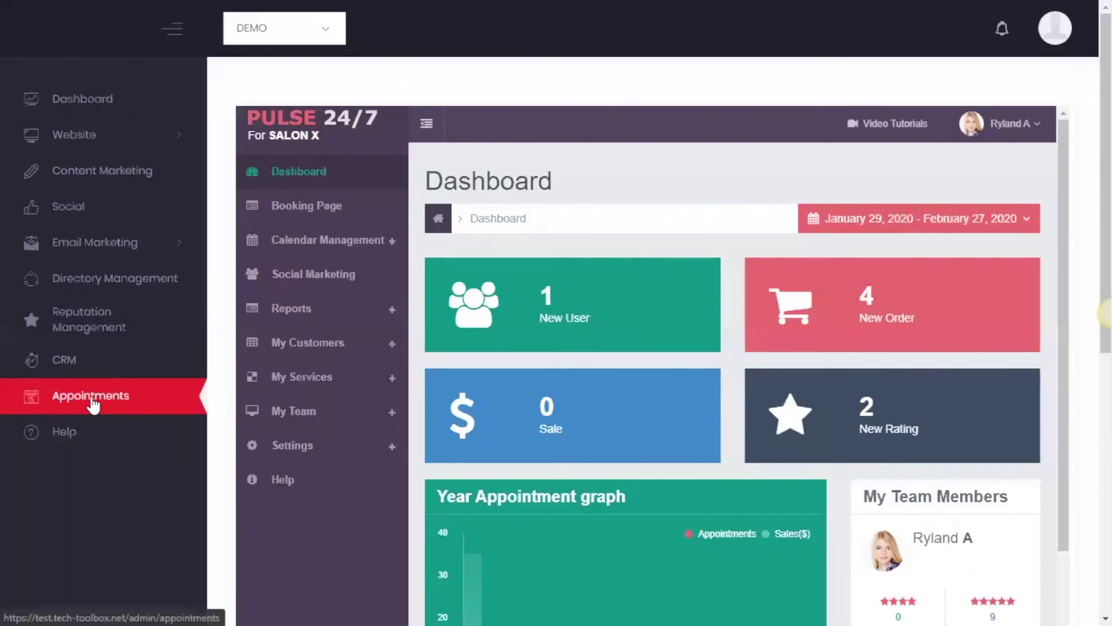
# Look over the Appointments dashboard, from the summary tiles to the year appointment graph, team members and appointments by team member
pyautogui.click(169, 30)
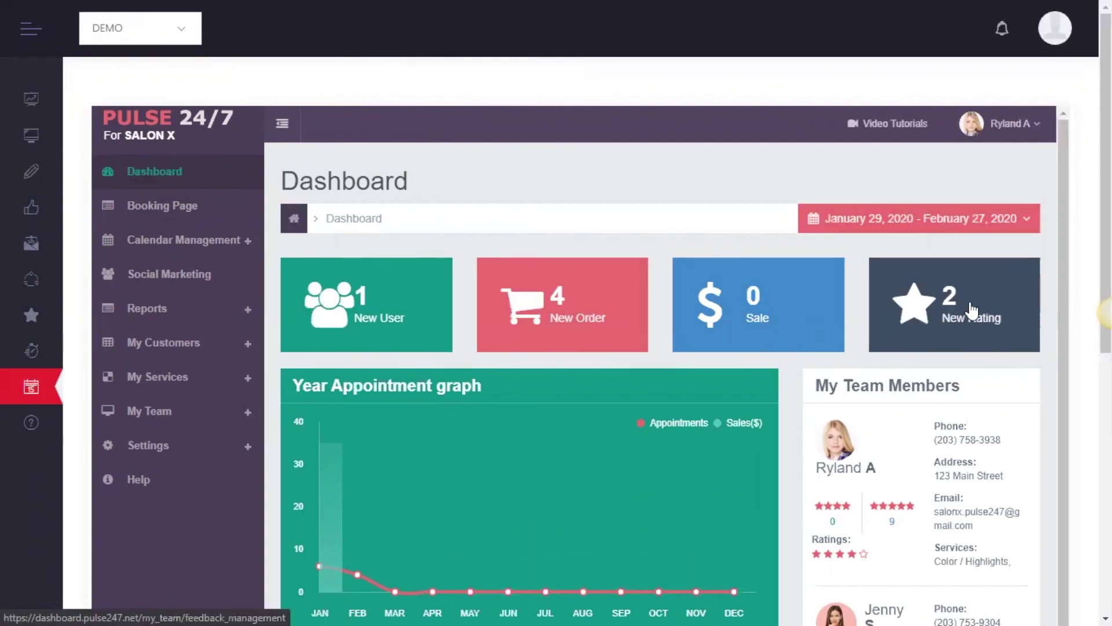
pyautogui.scroll(-7, 817, 356)
pyautogui.scroll(4, 792, 361)
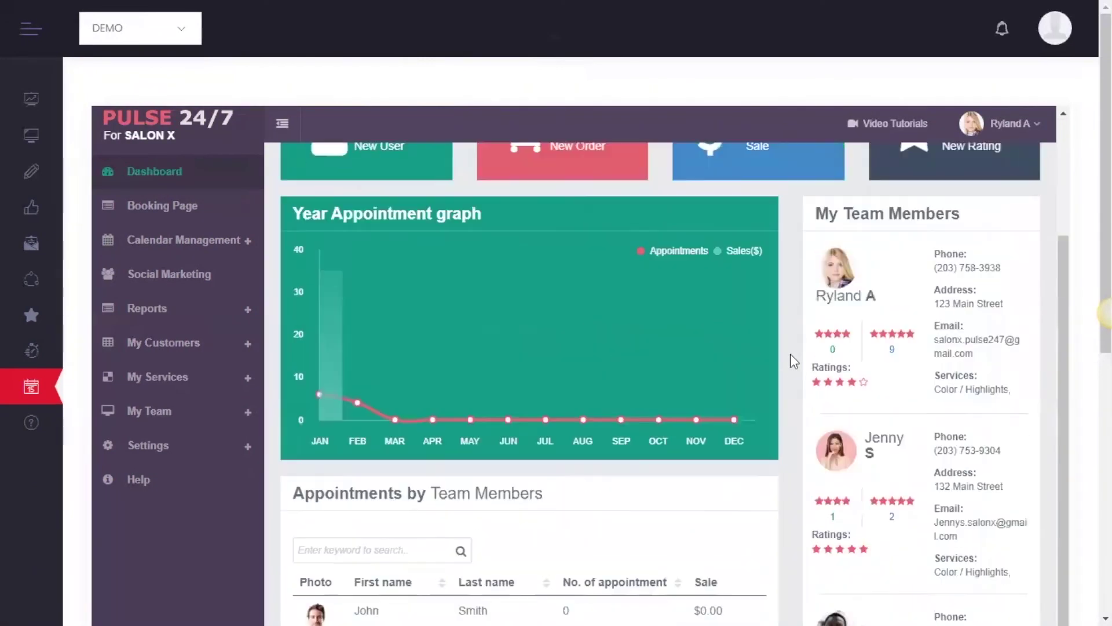
pyautogui.scroll(3, 792, 354)
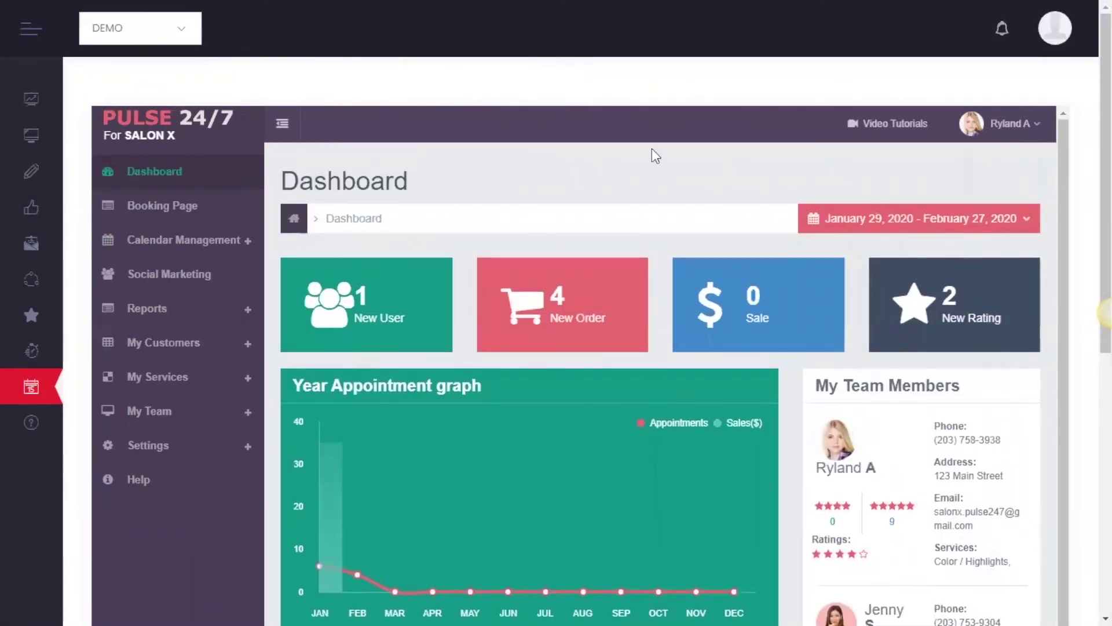
# Review the Booking Page's URL and widget code, and its Branding, Company Details and Office Hours settings
pyautogui.click(166, 209)
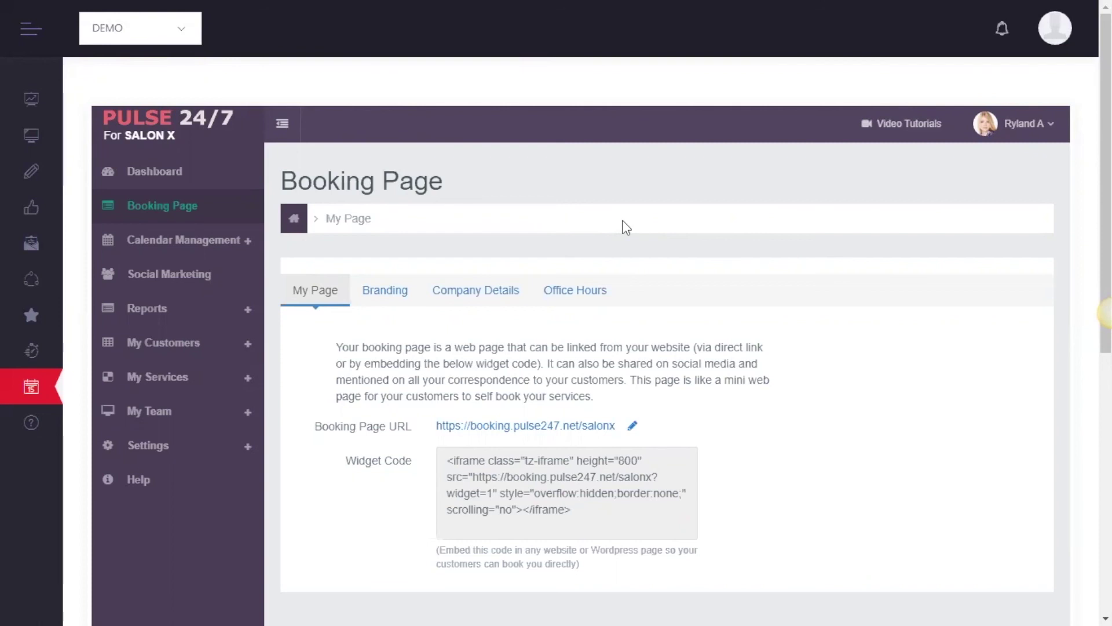
pyautogui.moveTo(617, 537); pyautogui.dragTo(447, 461)
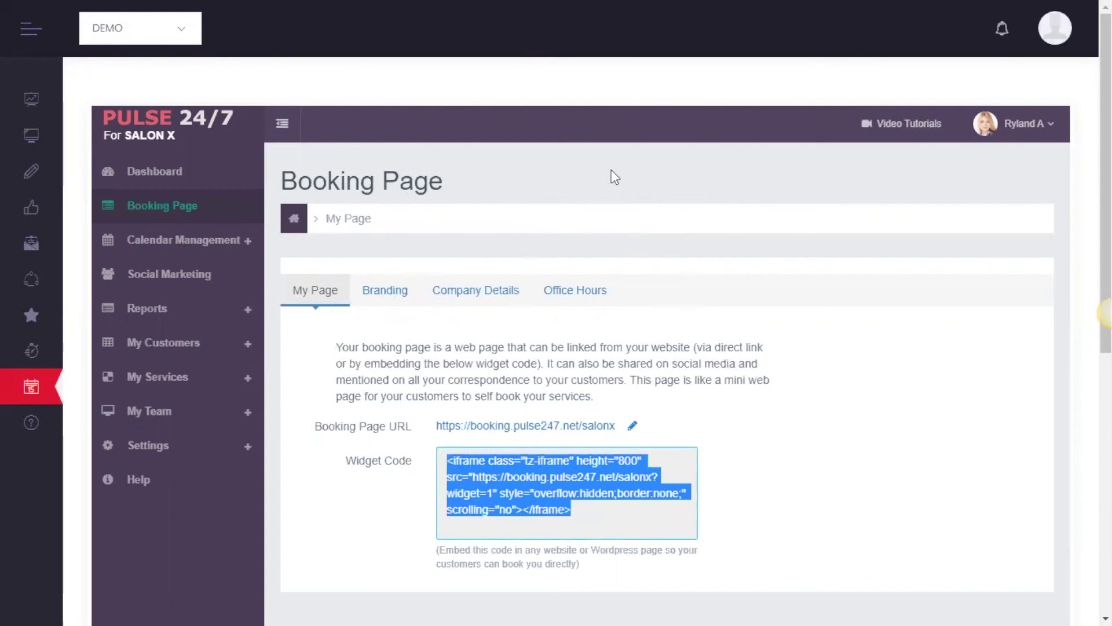
pyautogui.click(369, 297)
pyautogui.scroll(-4, 648, 429)
pyautogui.scroll(4, 649, 429)
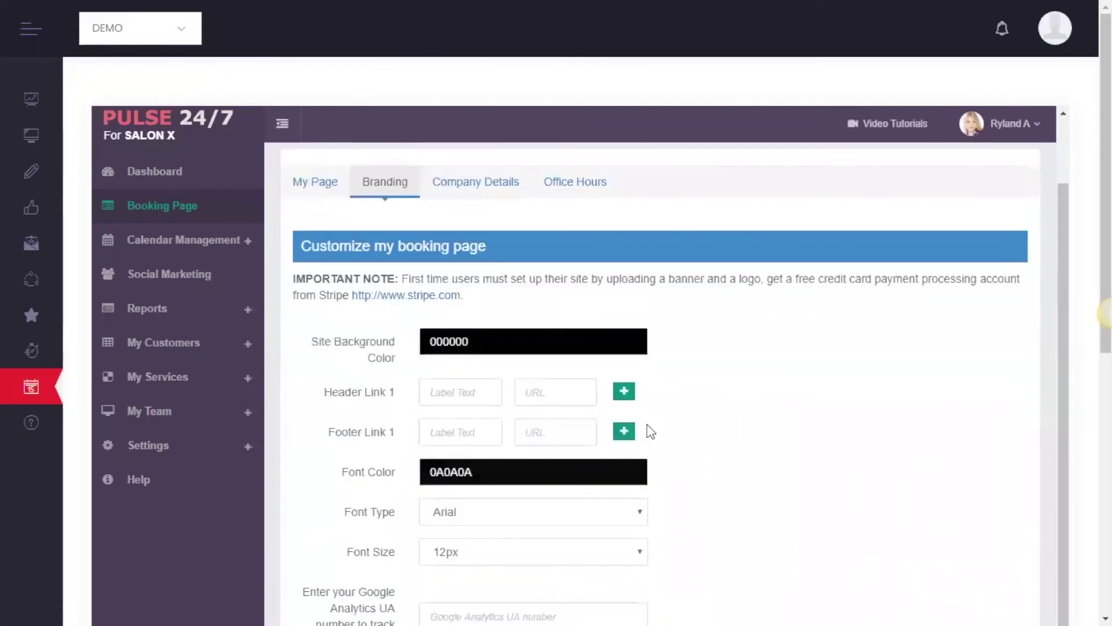
pyautogui.click(505, 290)
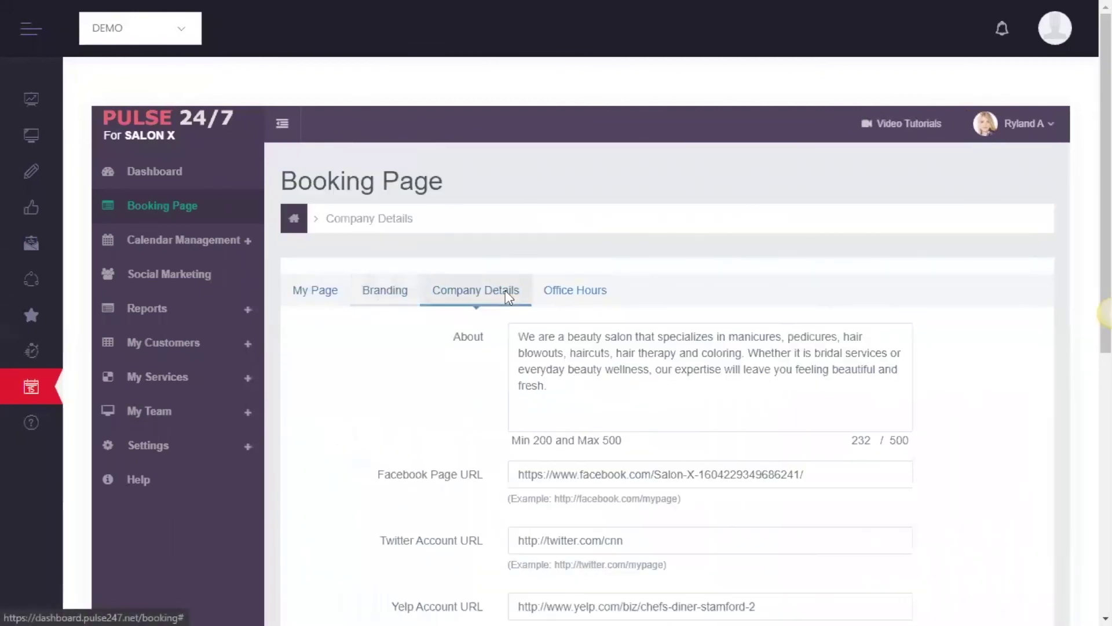
pyautogui.click(596, 298)
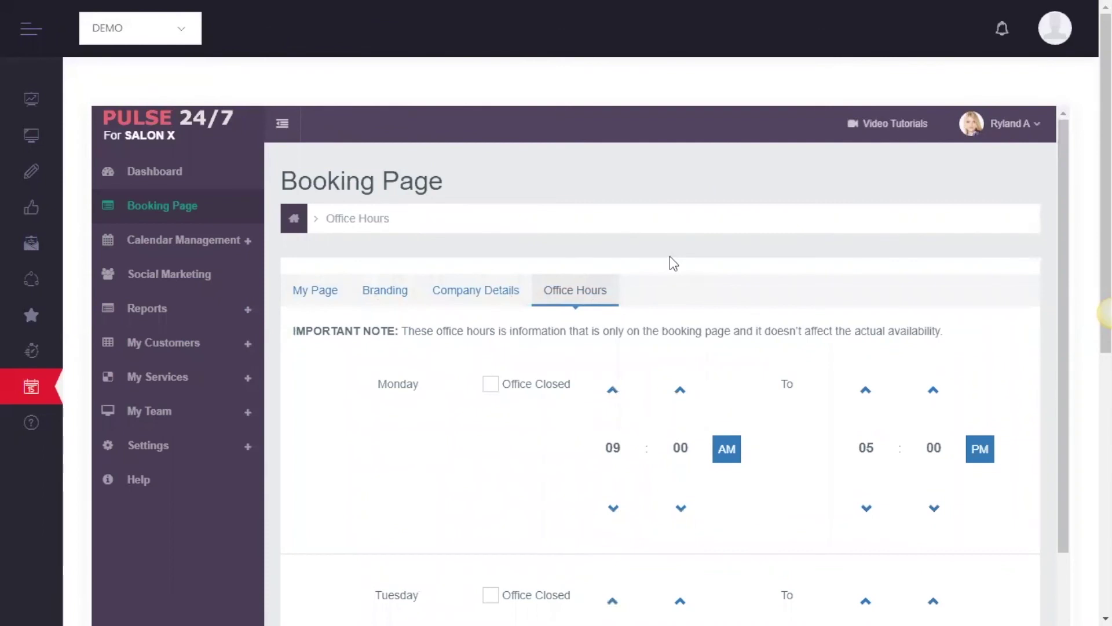
# Examine the calendar's team member choices and the Group Calendar View, opening and cancelling a new 10:00 AM appointment on February 27, 2020
pyautogui.click(179, 247)
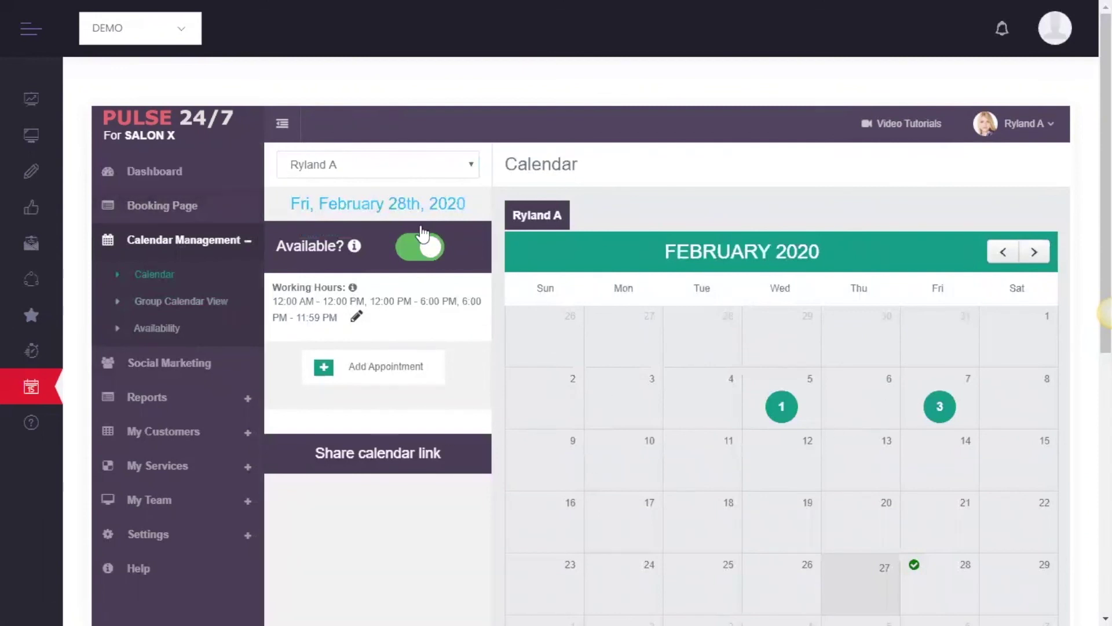
pyautogui.click(425, 168)
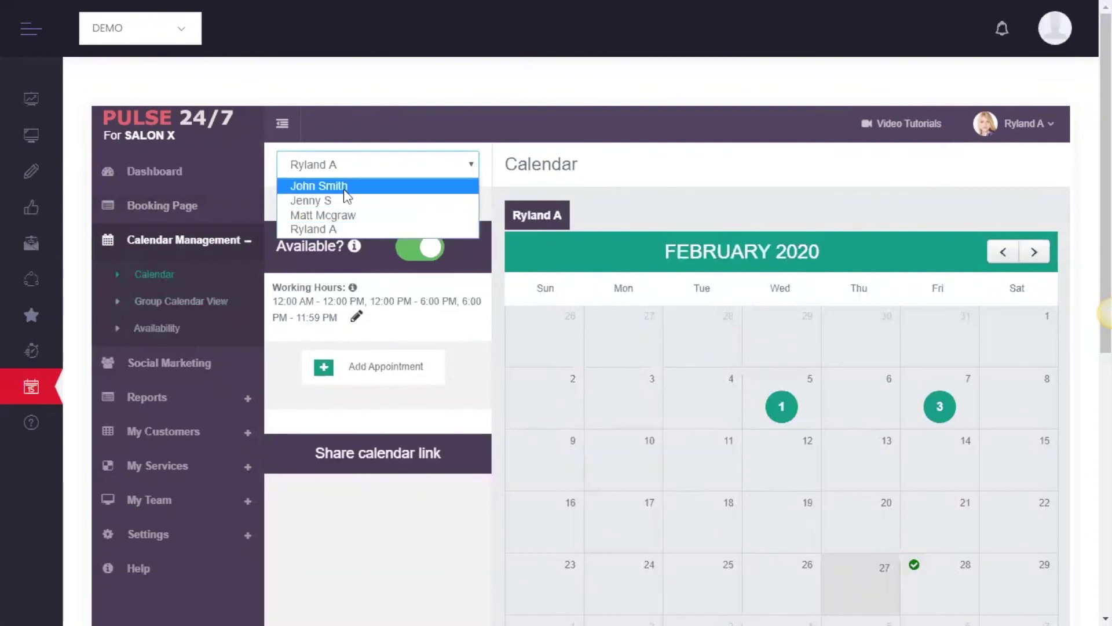
pyautogui.click(187, 308)
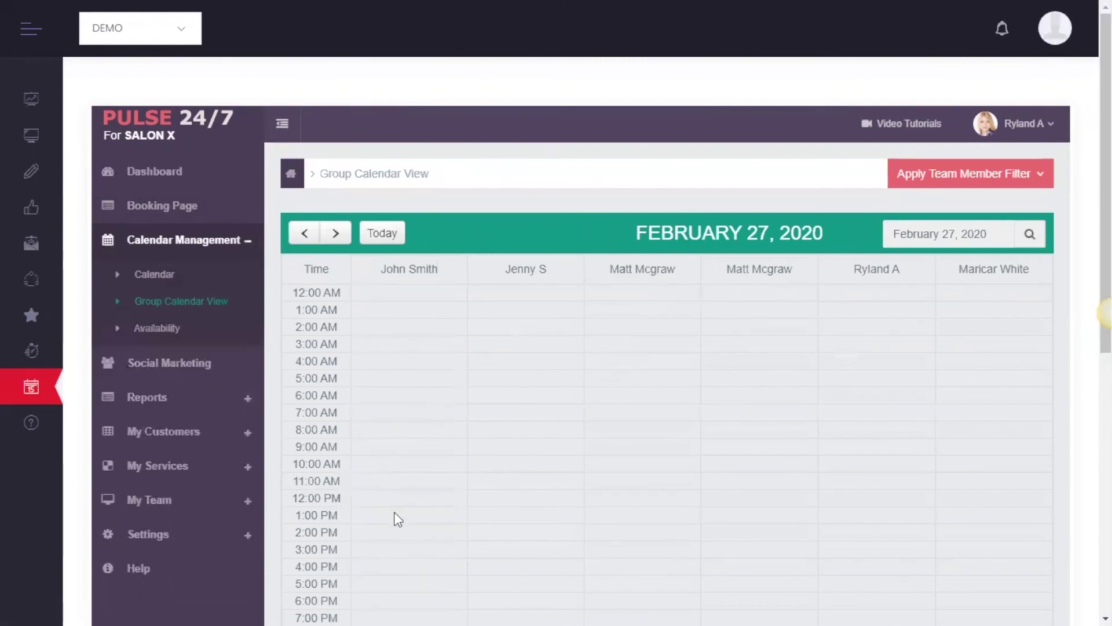
pyautogui.click(406, 467)
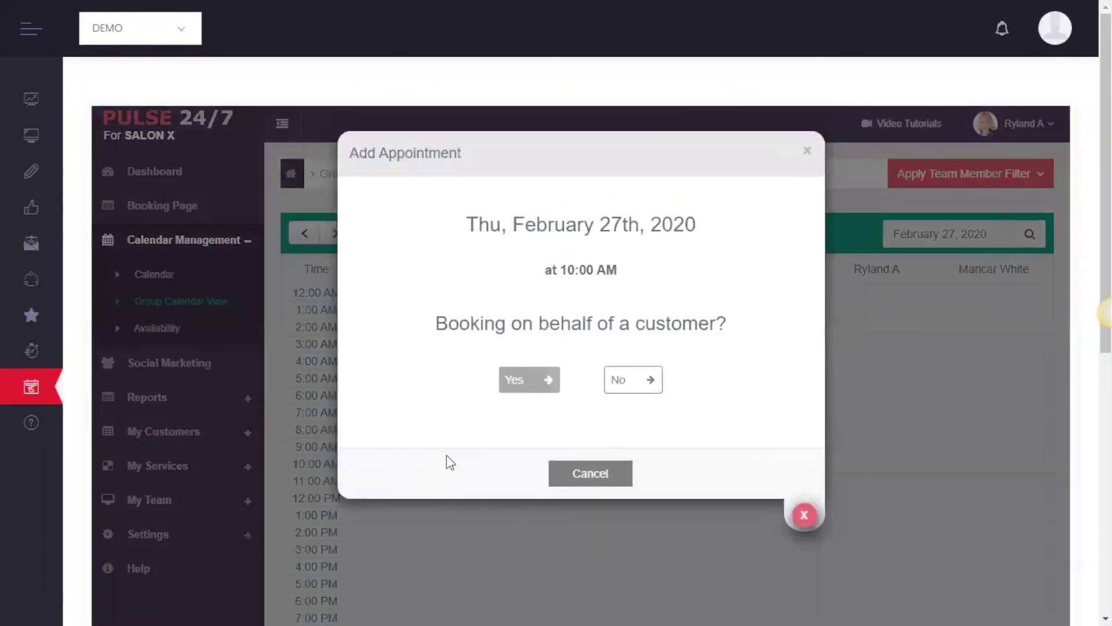
pyautogui.click(591, 474)
# Look over the available Reports sections and review the customer list under My Customers
pyautogui.click(148, 398)
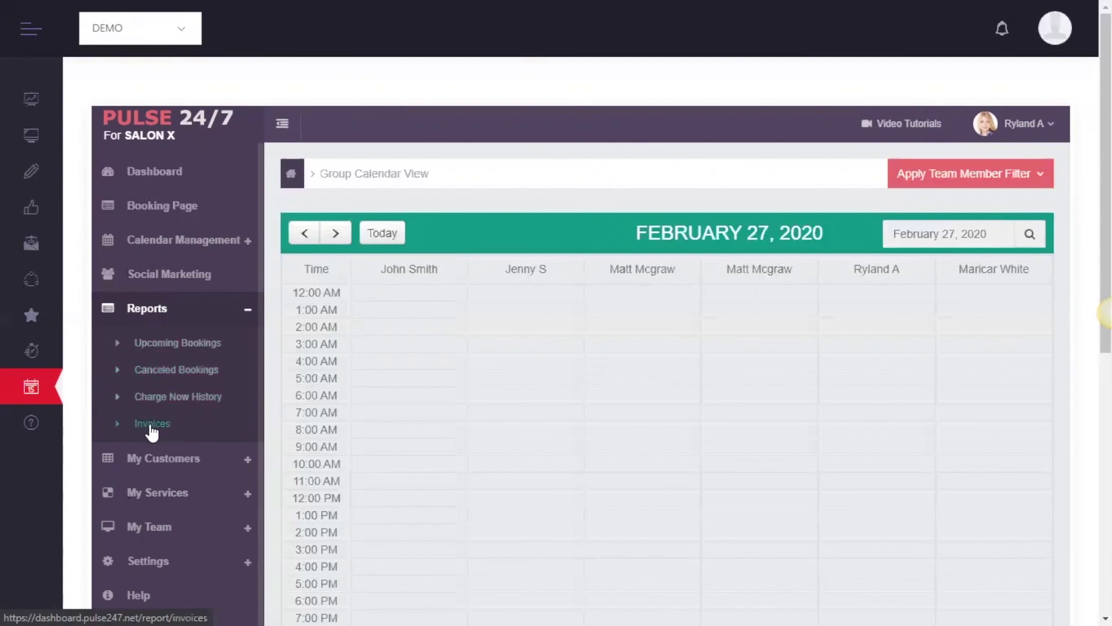
pyautogui.scroll(-2, 154, 430)
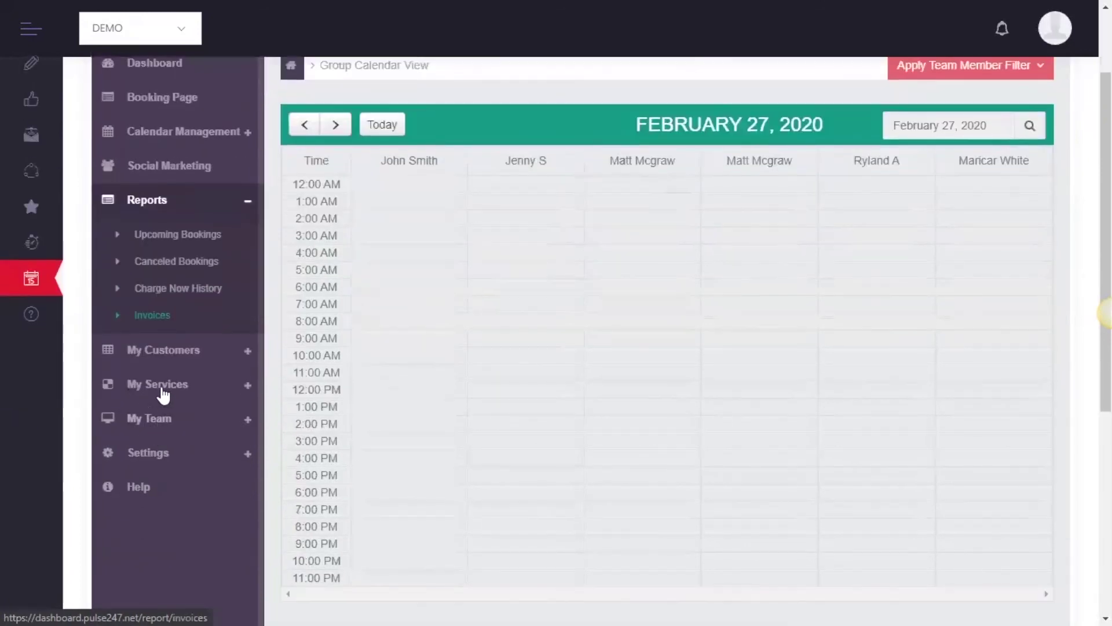
pyautogui.scroll(2, 200, 356)
pyautogui.click(158, 461)
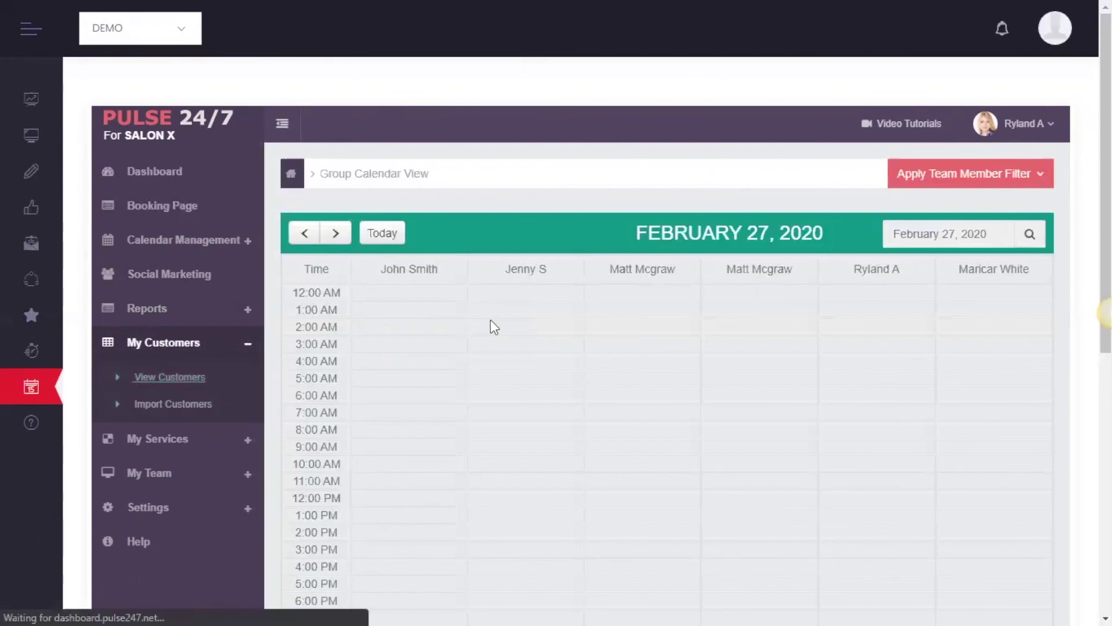
pyautogui.scroll(-2, 474, 457)
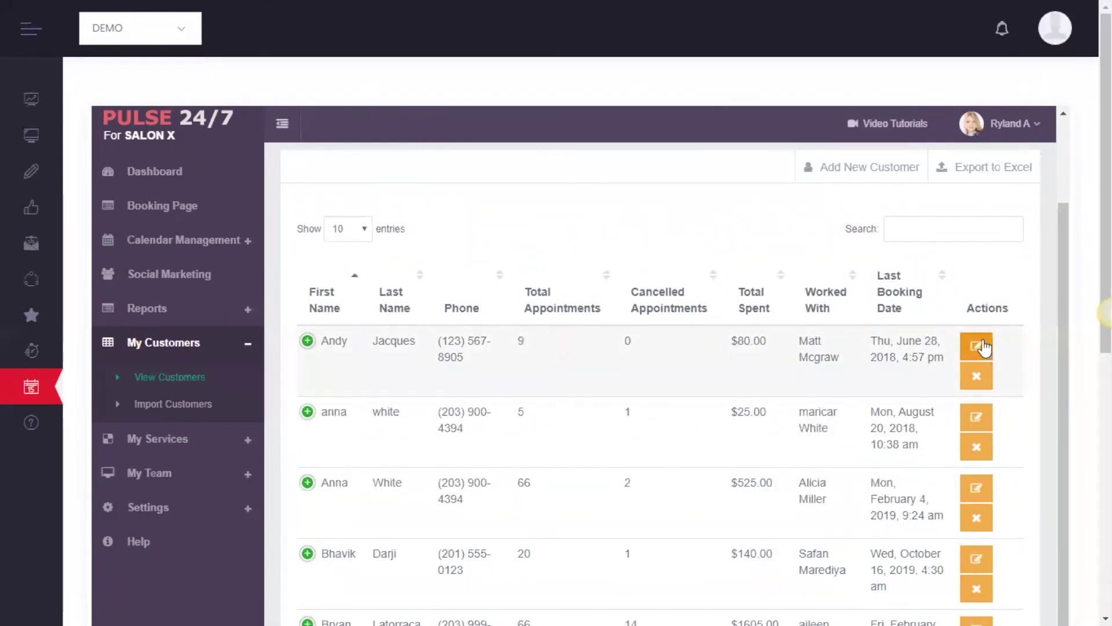
# Review the services list under My Services and open the form for adding a service
pyautogui.click(191, 431)
pyautogui.click(197, 380)
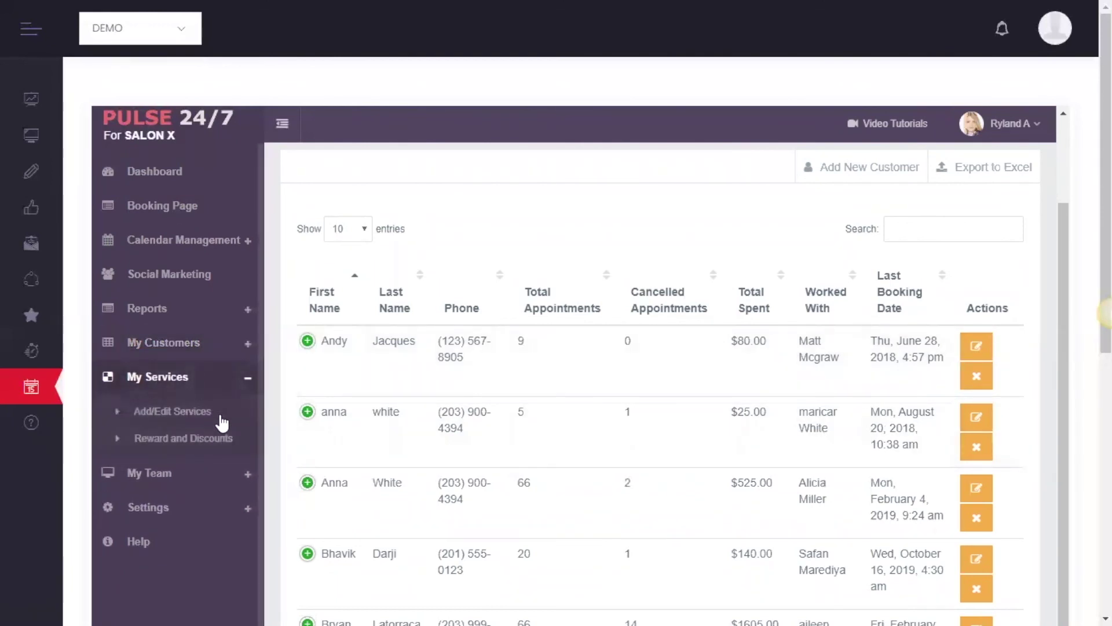
pyautogui.click(184, 412)
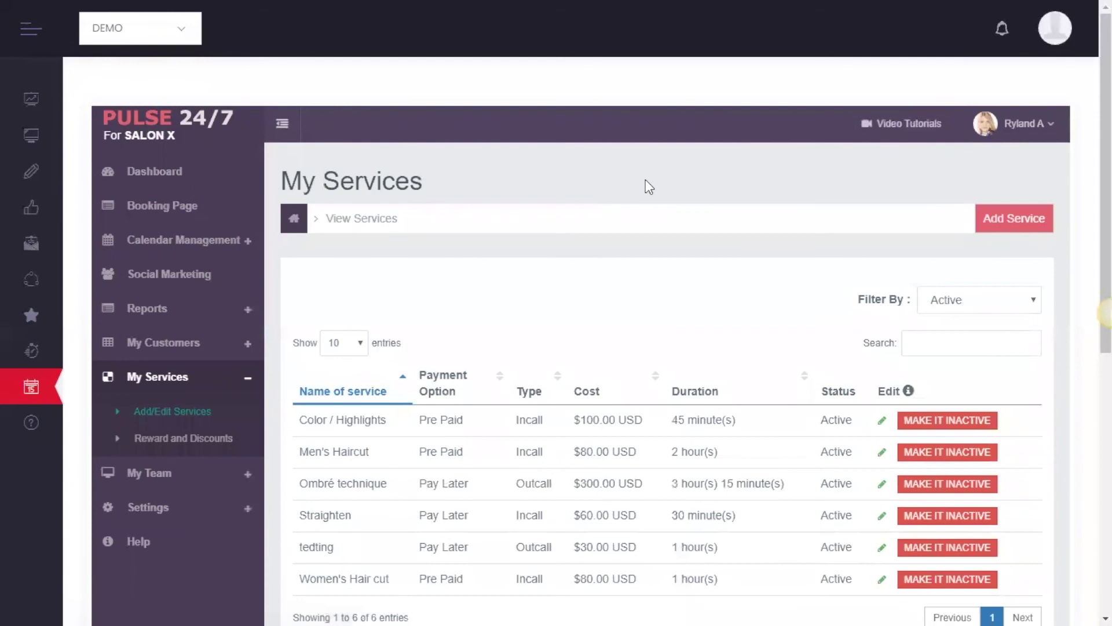
pyautogui.click(995, 225)
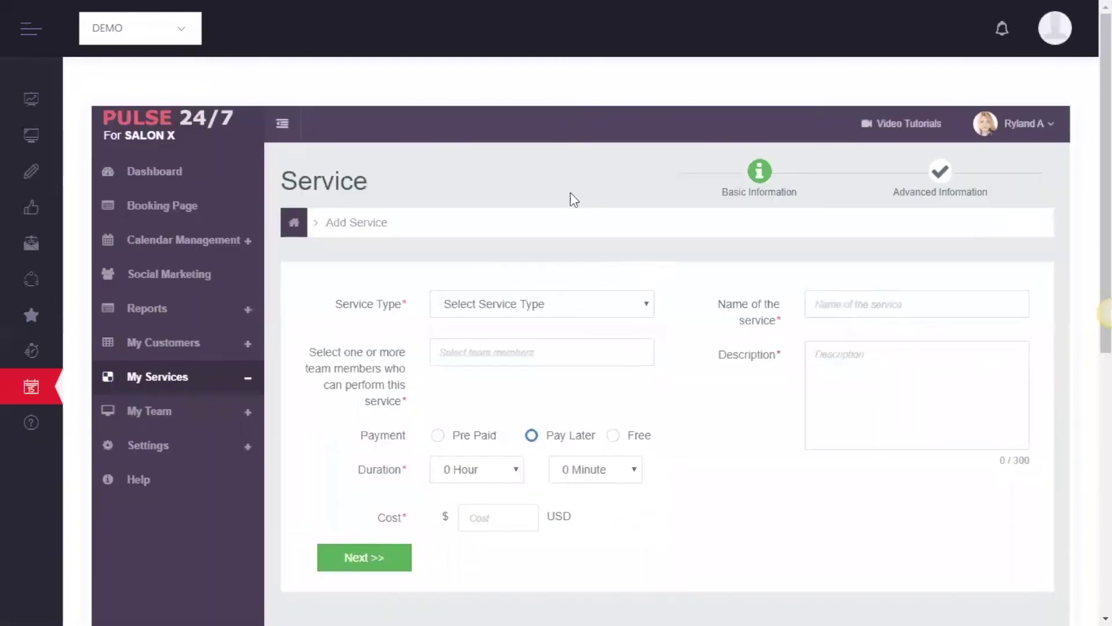
# Examine the new service form's service type and team member choices without selecting any
pyautogui.click(594, 306)
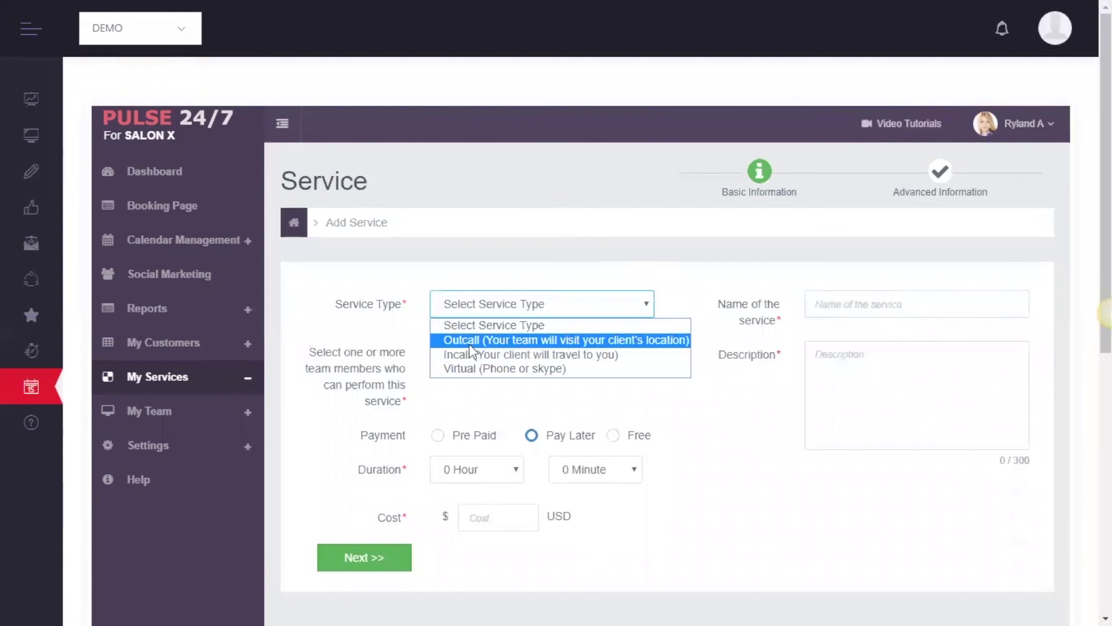
pyautogui.click(672, 270)
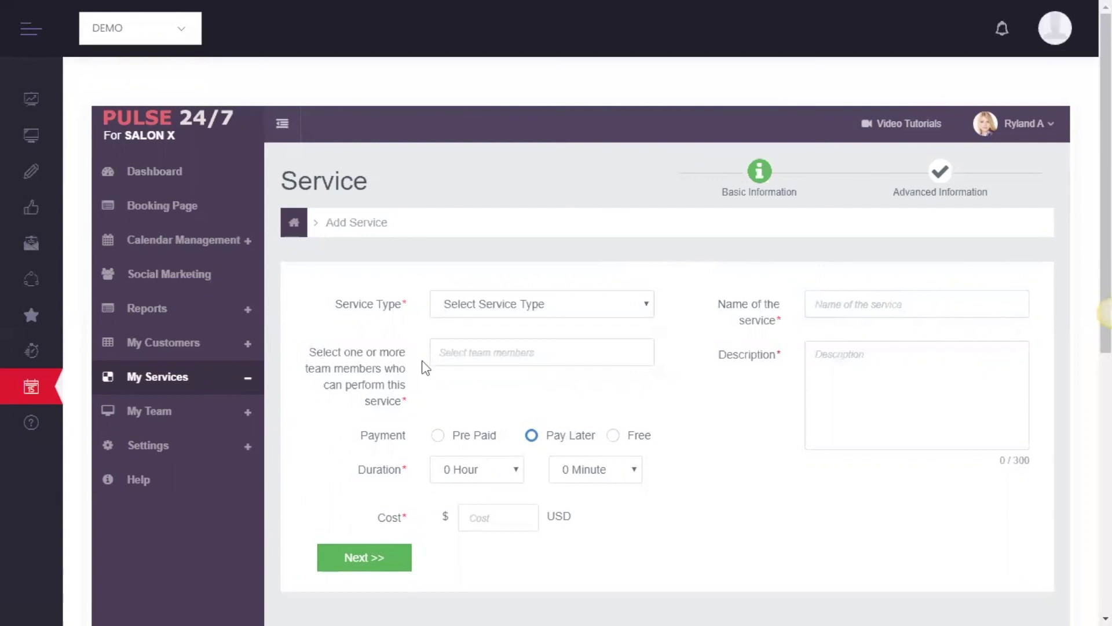
pyautogui.click(491, 354)
pyautogui.click(491, 354)
pyautogui.click(500, 353)
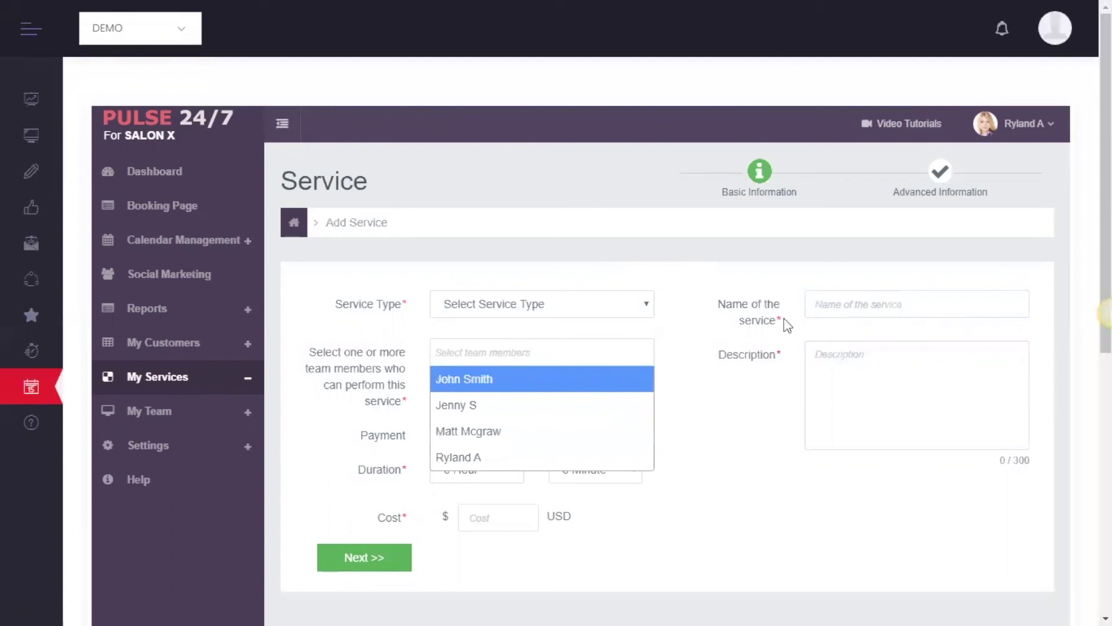
pyautogui.click(674, 317)
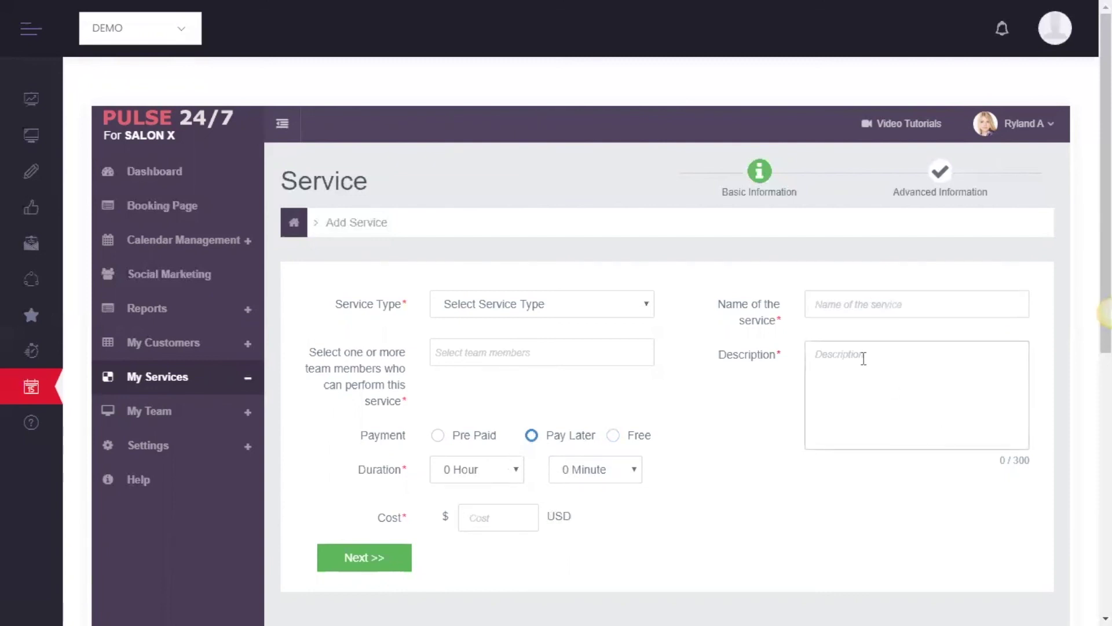
# Review the reward programs and discount codes under Reward and Discounts, and open the Settings section
pyautogui.click(206, 386)
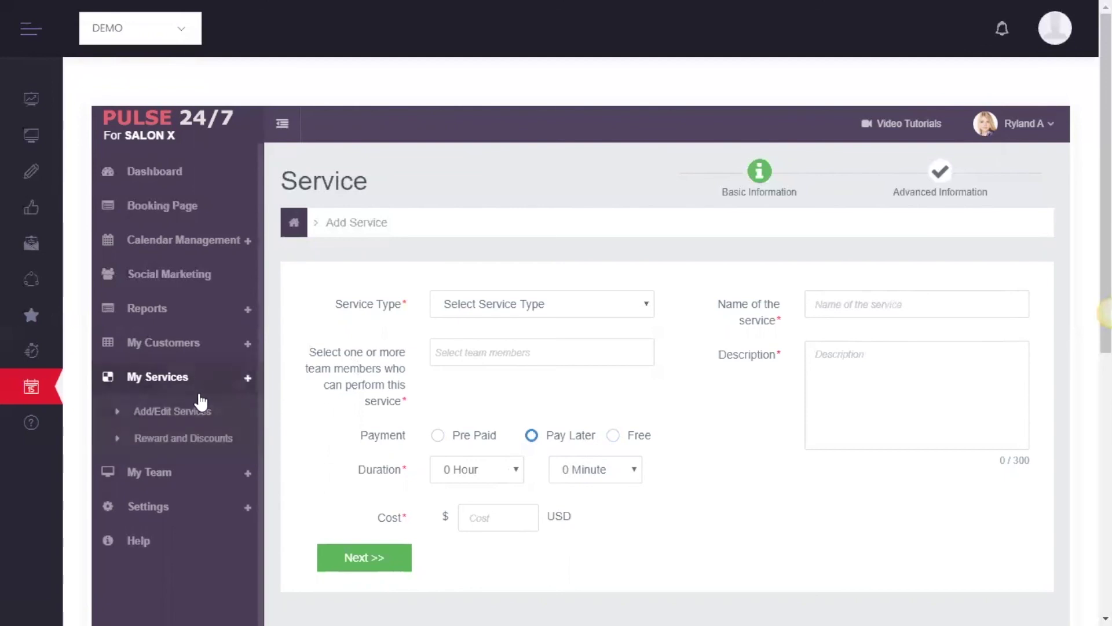
pyautogui.click(174, 438)
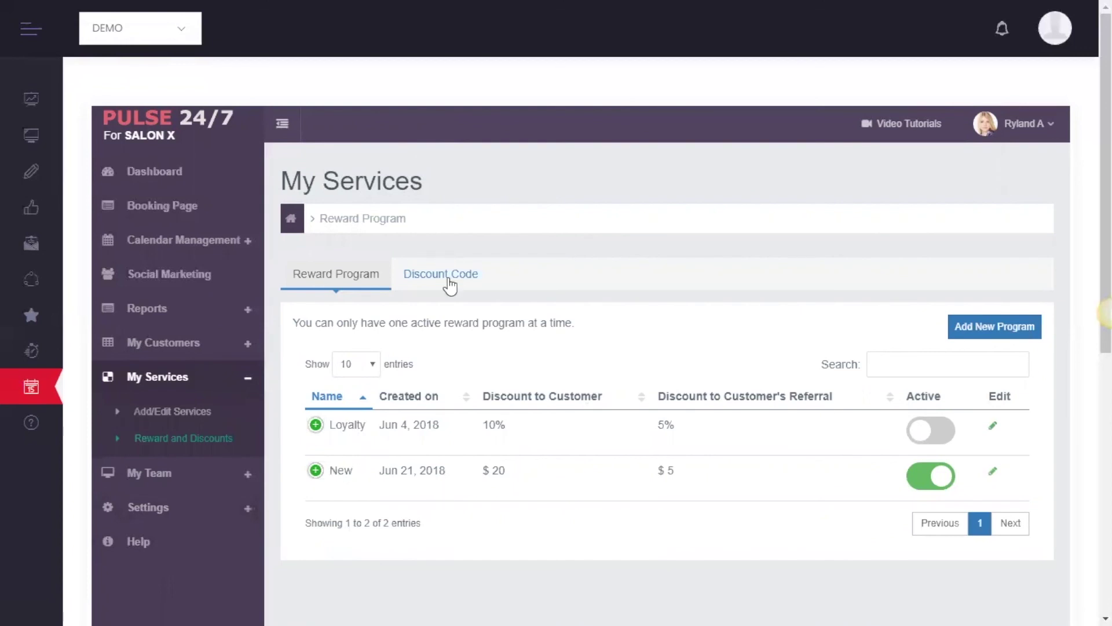
pyautogui.click(440, 280)
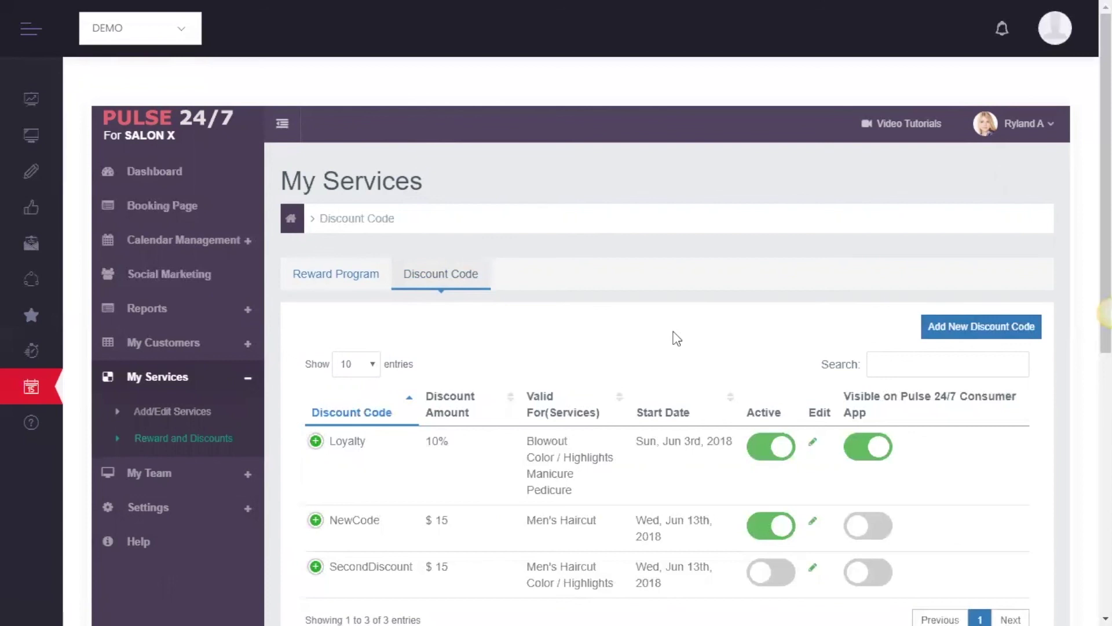
pyautogui.scroll(-2, 460, 464)
pyautogui.scroll(2, 460, 464)
pyautogui.click(146, 509)
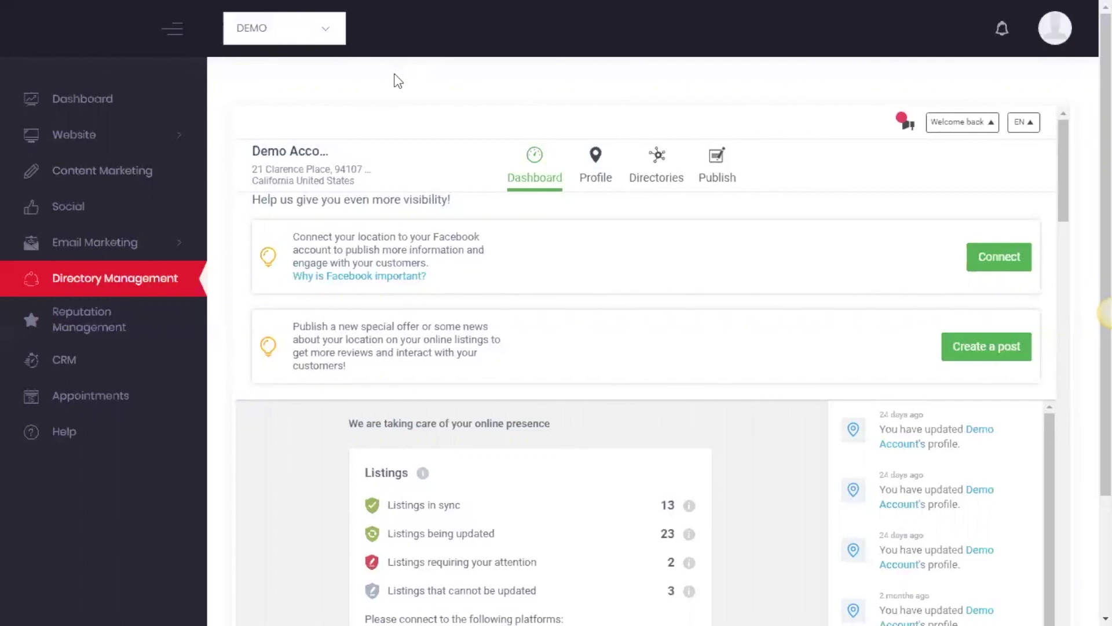
# Examine the Directory Management dashboard's listings, duplicates and Facebook insights, and open the location's Profile
pyautogui.click(177, 32)
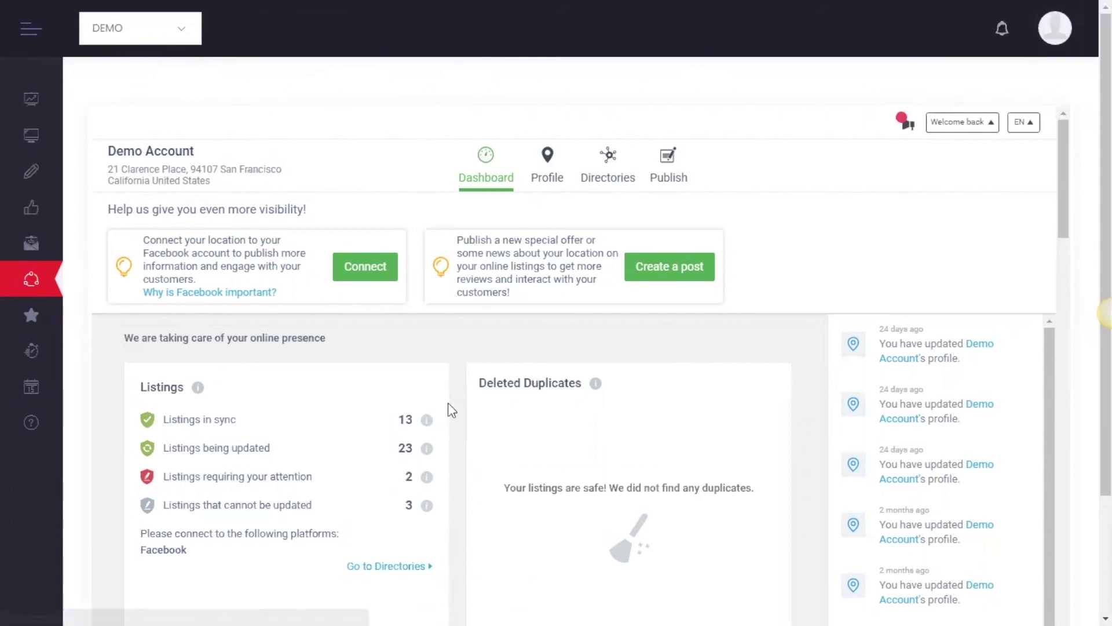
pyautogui.scroll(-10, 460, 404)
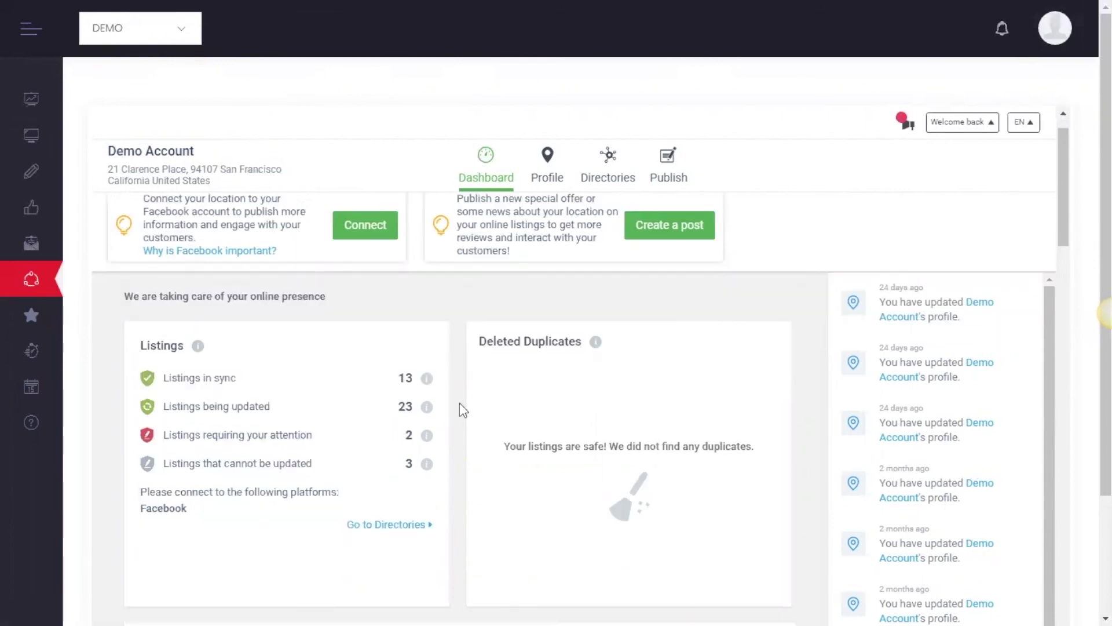
pyautogui.scroll(-11, 518, 424)
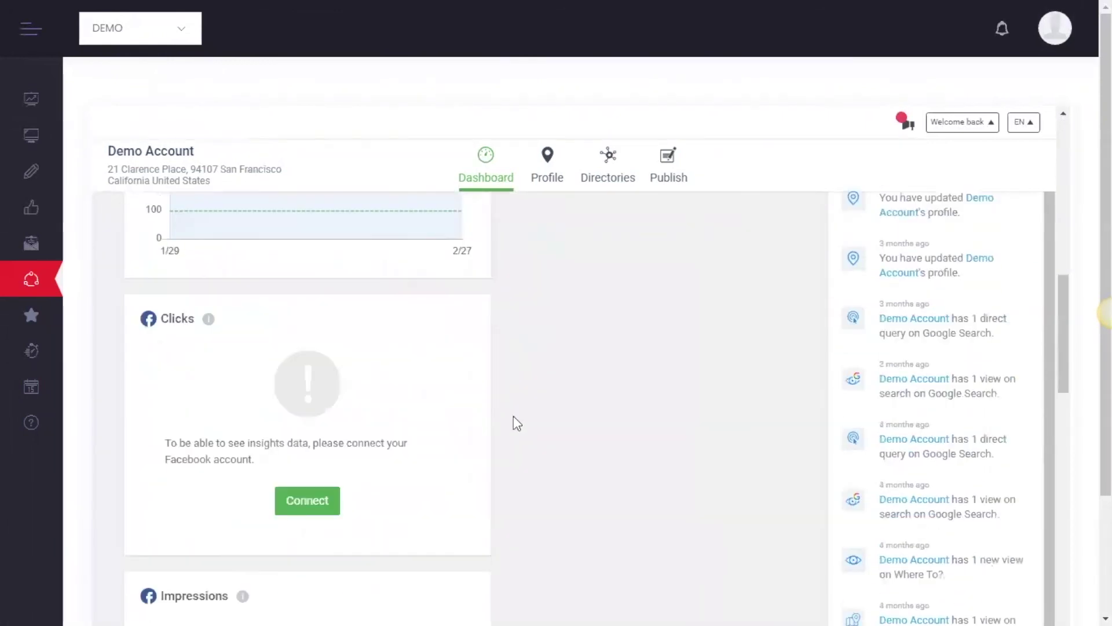
pyautogui.scroll(4, 517, 422)
pyautogui.scroll(17, 513, 415)
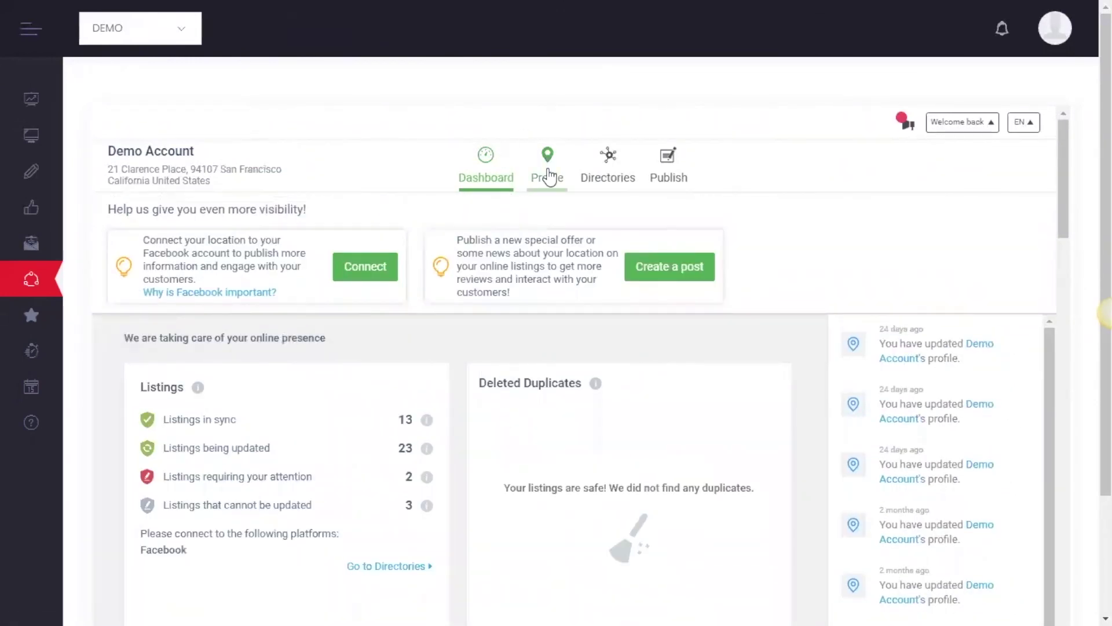
pyautogui.click(559, 197)
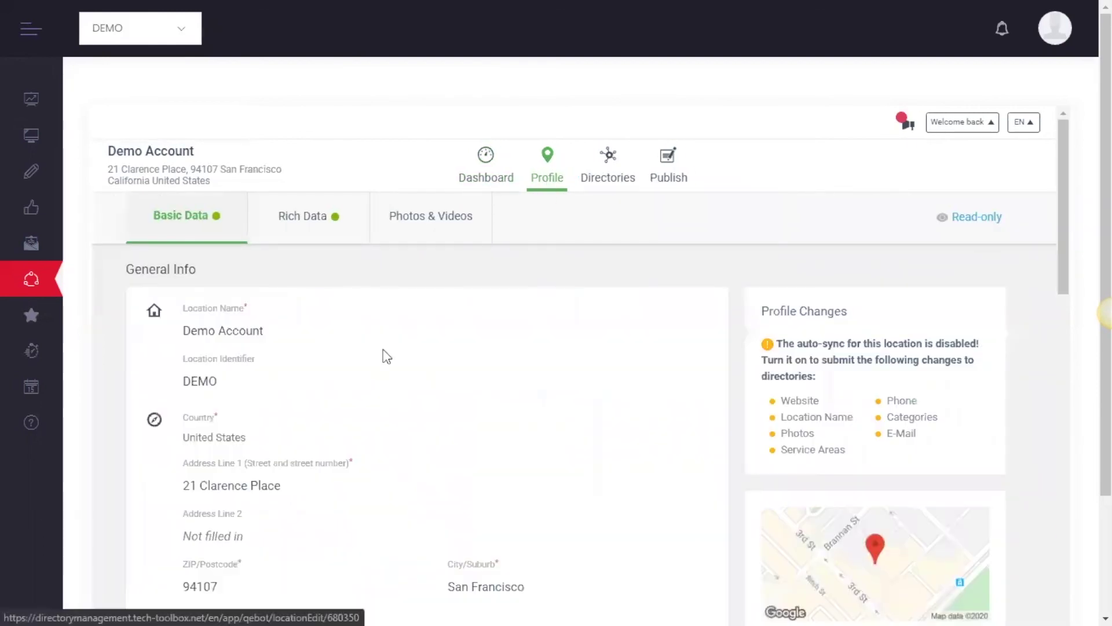
# Review the location profile's Basic Data, from categories and contact info through the business description to the labels
pyautogui.scroll(-2, 339, 364)
pyautogui.scroll(-6, 337, 364)
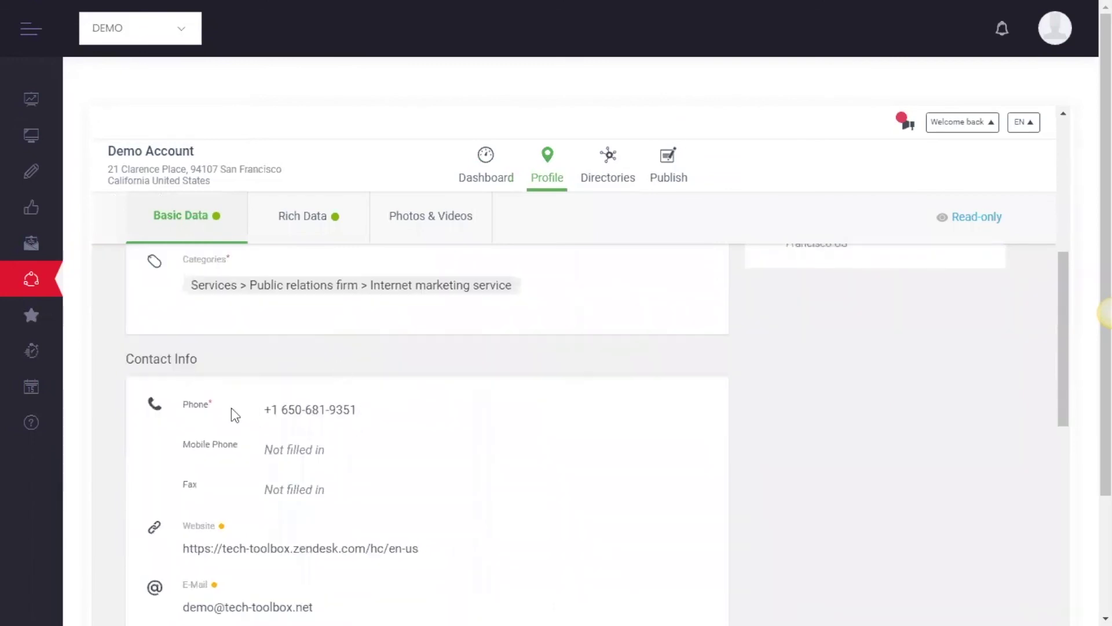
pyautogui.scroll(-3, 238, 399)
pyautogui.scroll(-7, 301, 426)
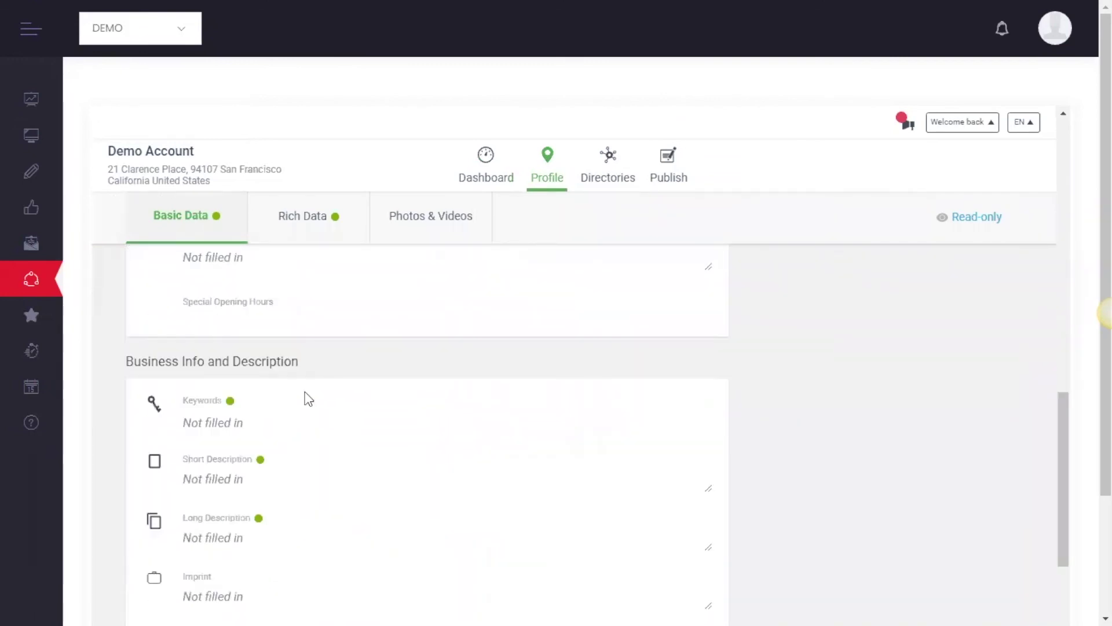
pyautogui.scroll(-2, 309, 399)
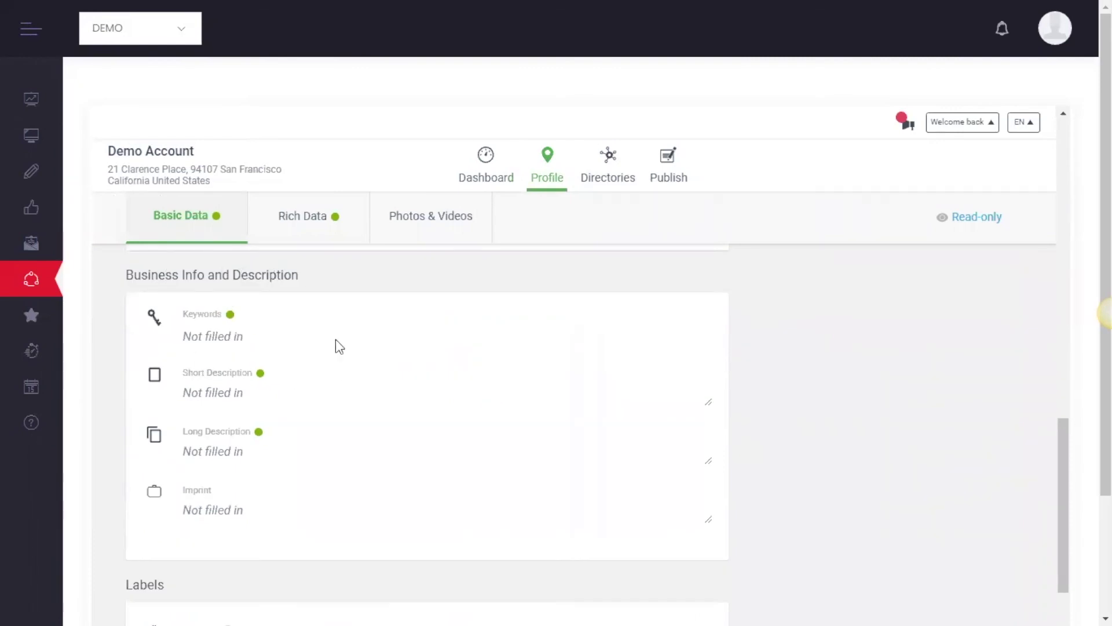
pyautogui.scroll(-5, 335, 390)
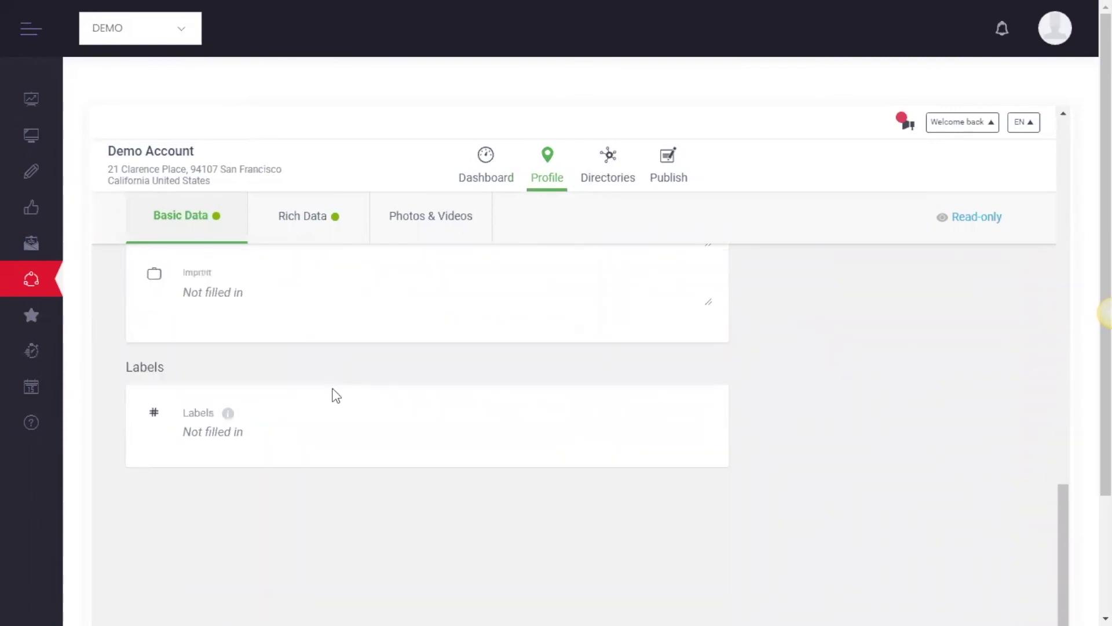
# Open the profile's Rich Data and review its services, languages, brands, payment options, attributes and social media profiles
pyautogui.click(311, 226)
pyautogui.scroll(2, 186, 365)
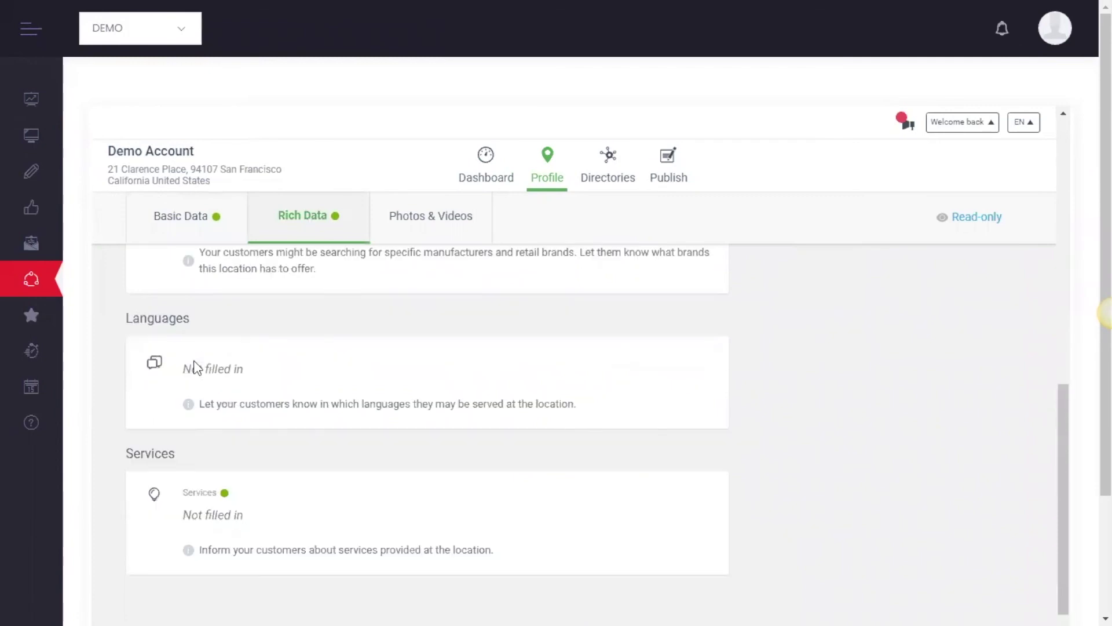
pyautogui.scroll(6, 282, 367)
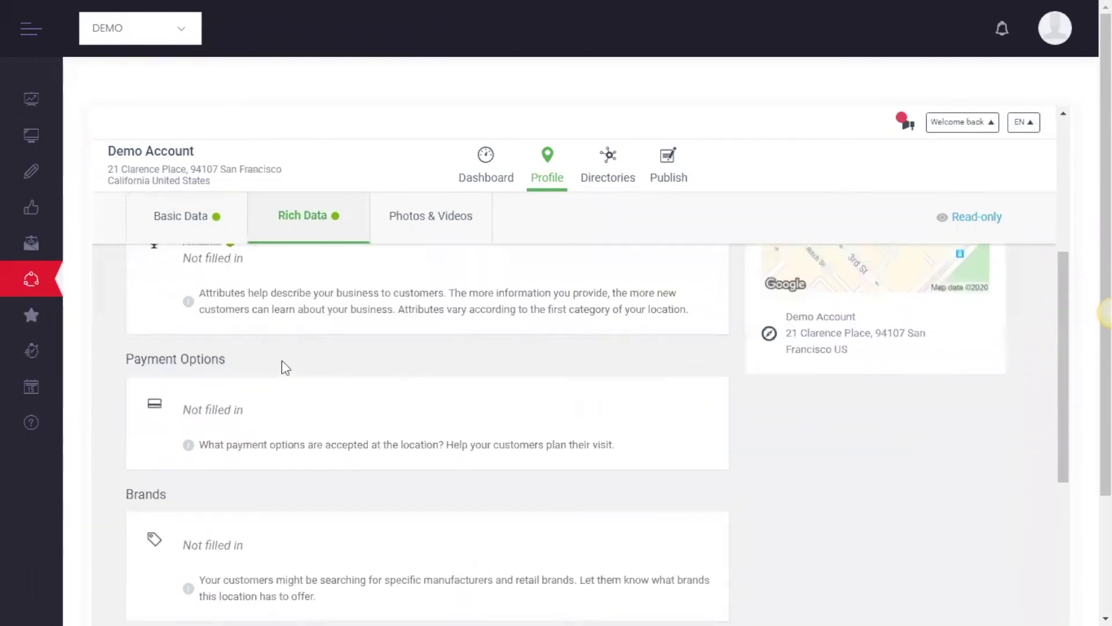
pyautogui.scroll(4, 285, 367)
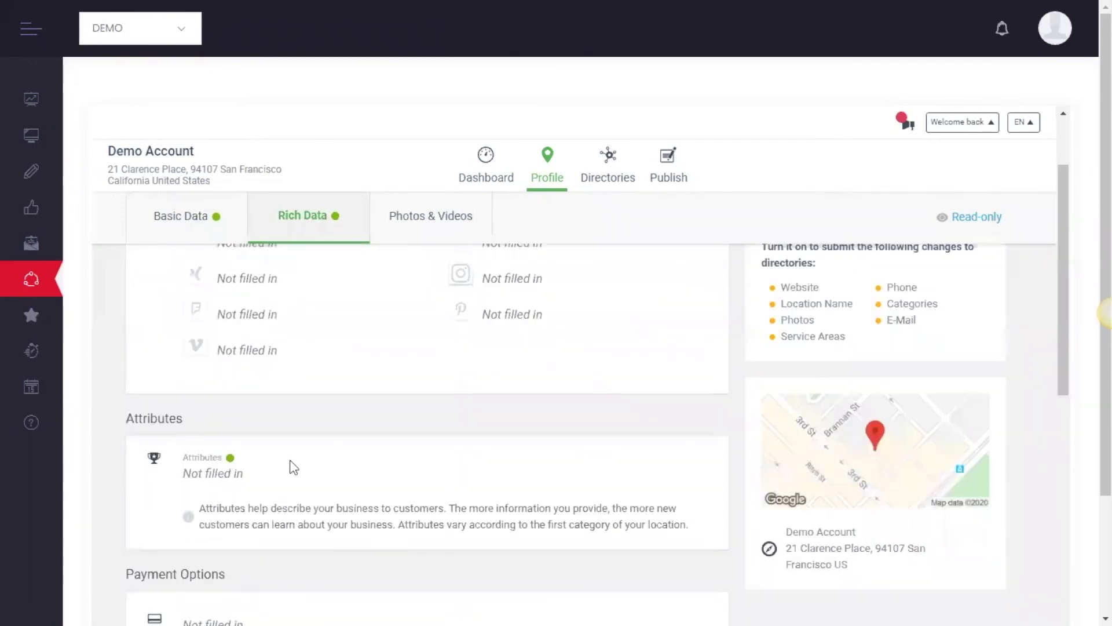
pyautogui.scroll(2, 289, 336)
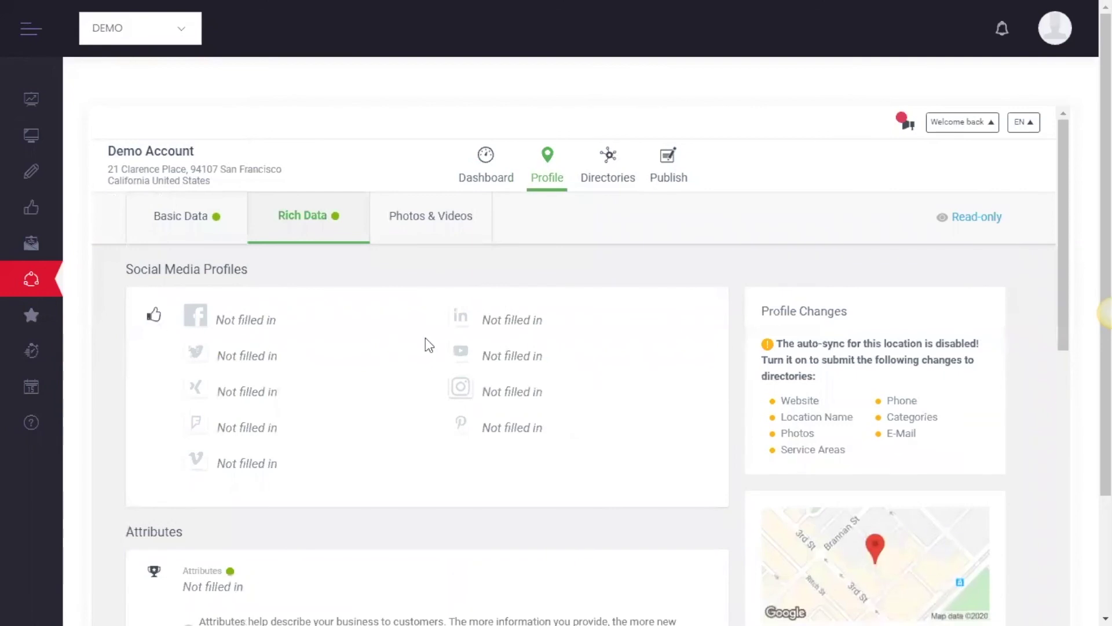
# Open the profile's Photos & Videos and review the logo, squared logo, photo, landscape photo and video sections
pyautogui.click(445, 229)
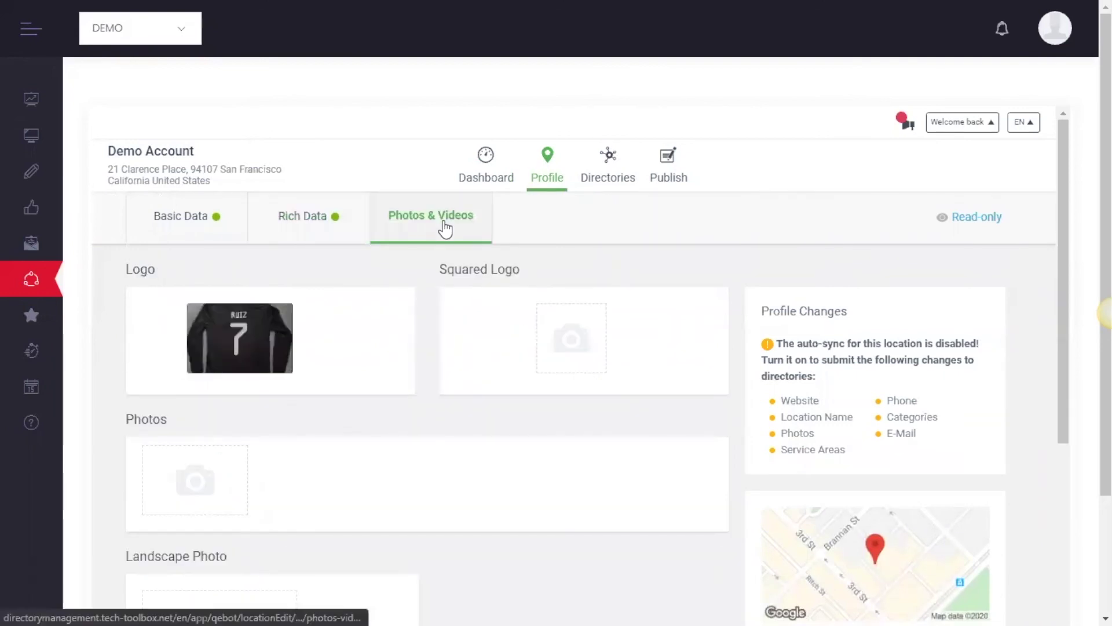
pyautogui.scroll(-1, 413, 392)
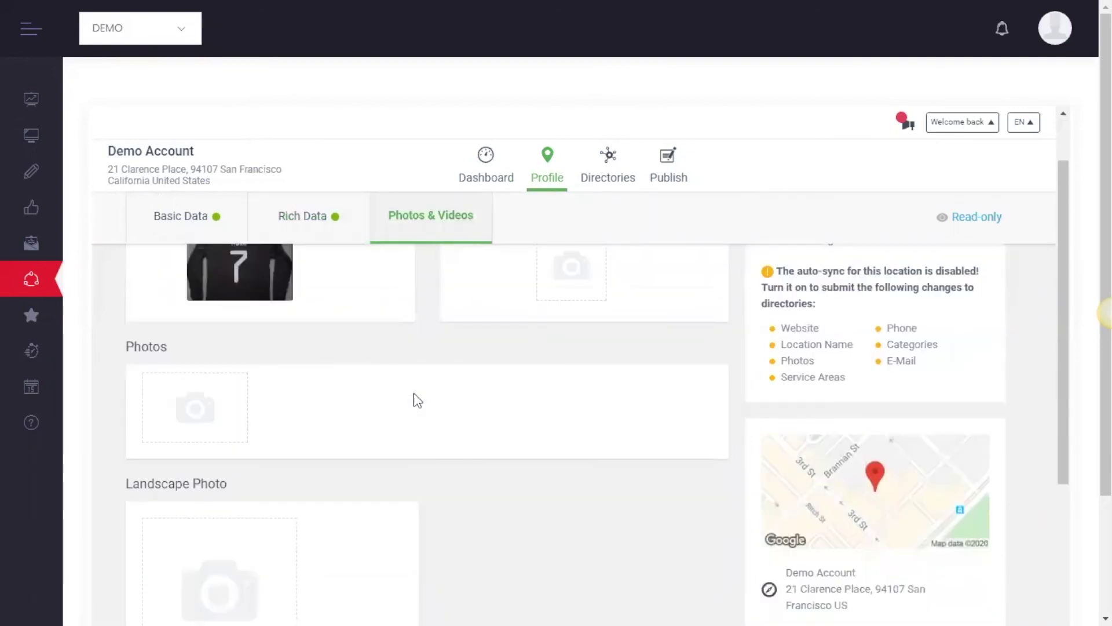
pyautogui.scroll(-1, 450, 381)
pyautogui.scroll(-4, 449, 383)
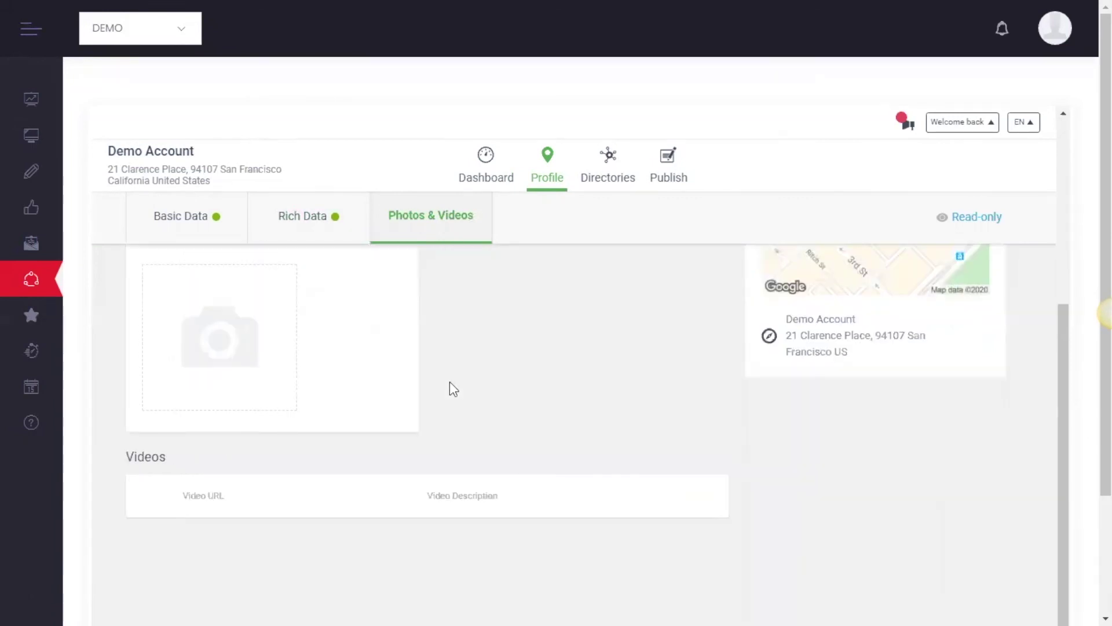
pyautogui.scroll(6, 460, 374)
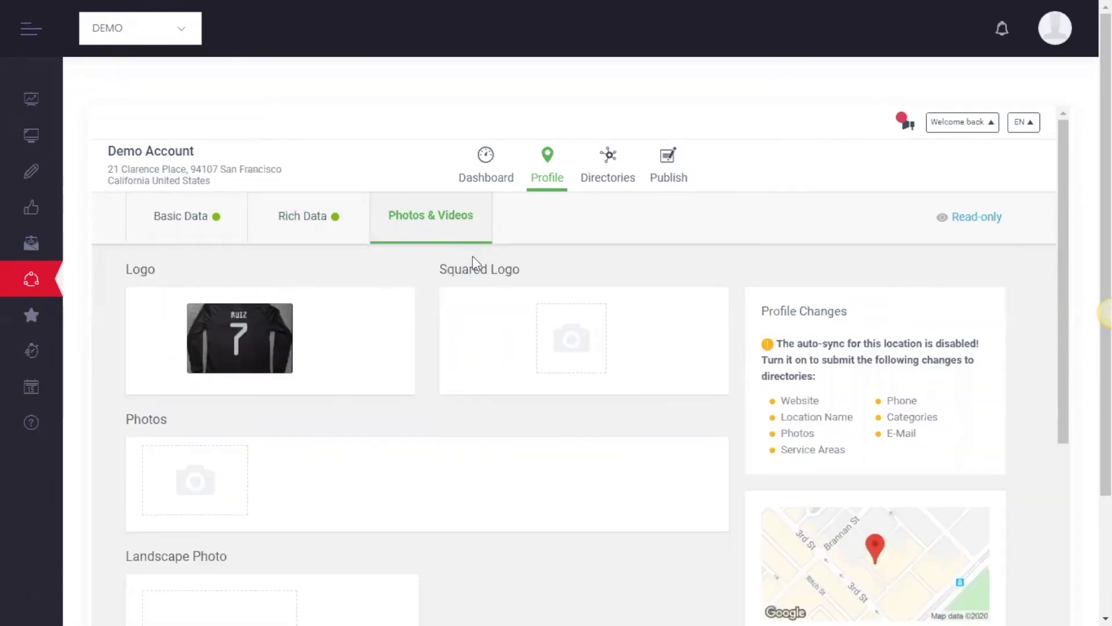
# Open Directories and examine the listings from pending actions, search and social networks through to aggregators and manually updated listings
pyautogui.click(615, 182)
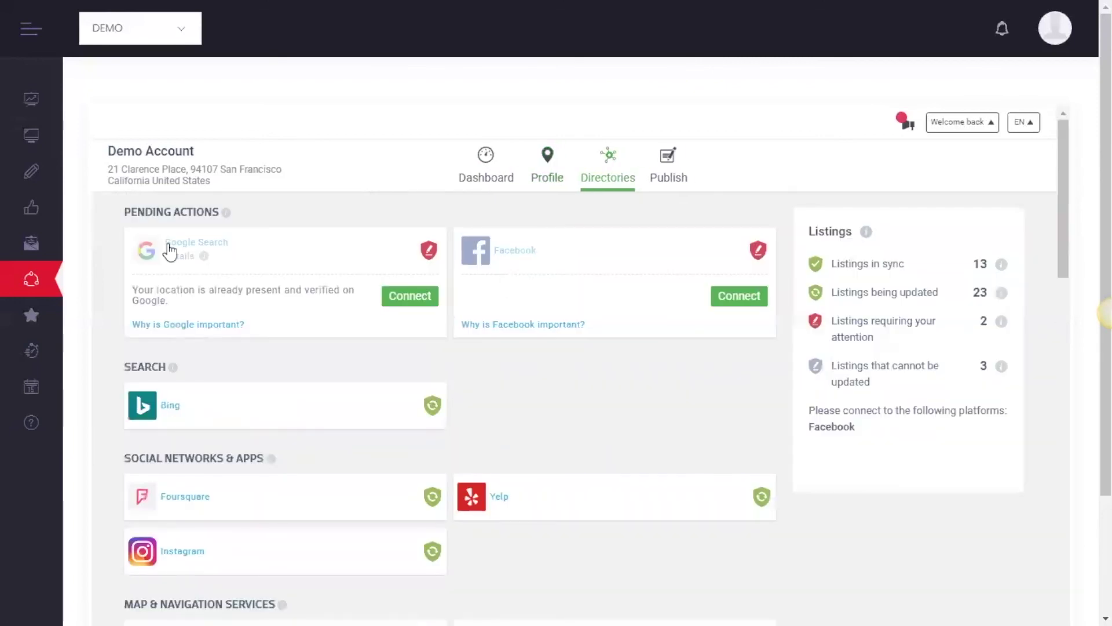
pyautogui.scroll(-3, 518, 340)
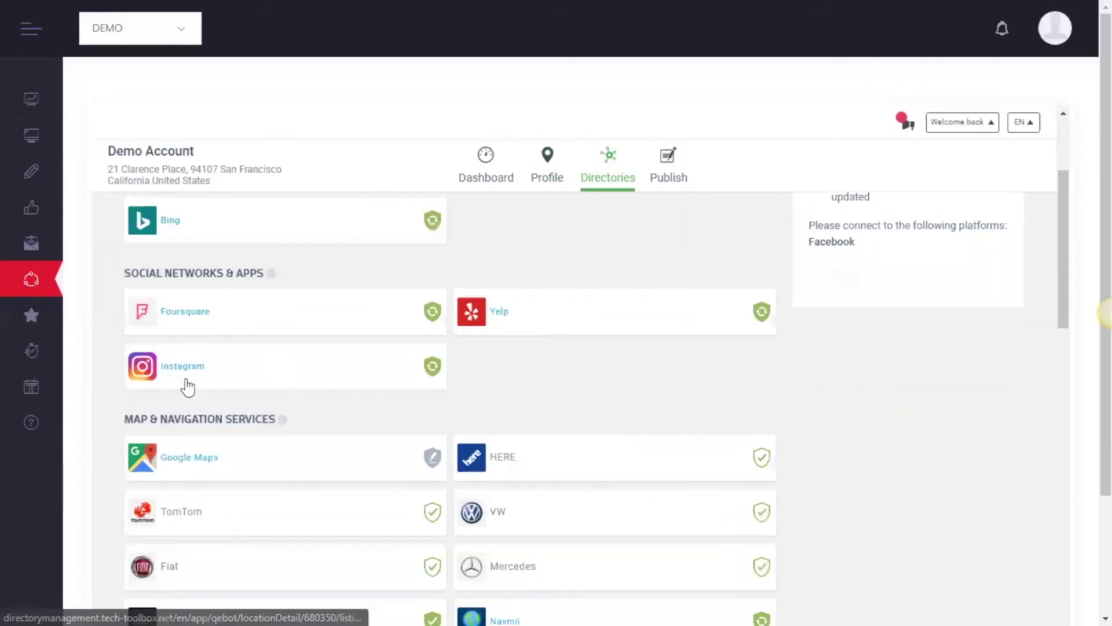
pyautogui.scroll(1, 187, 386)
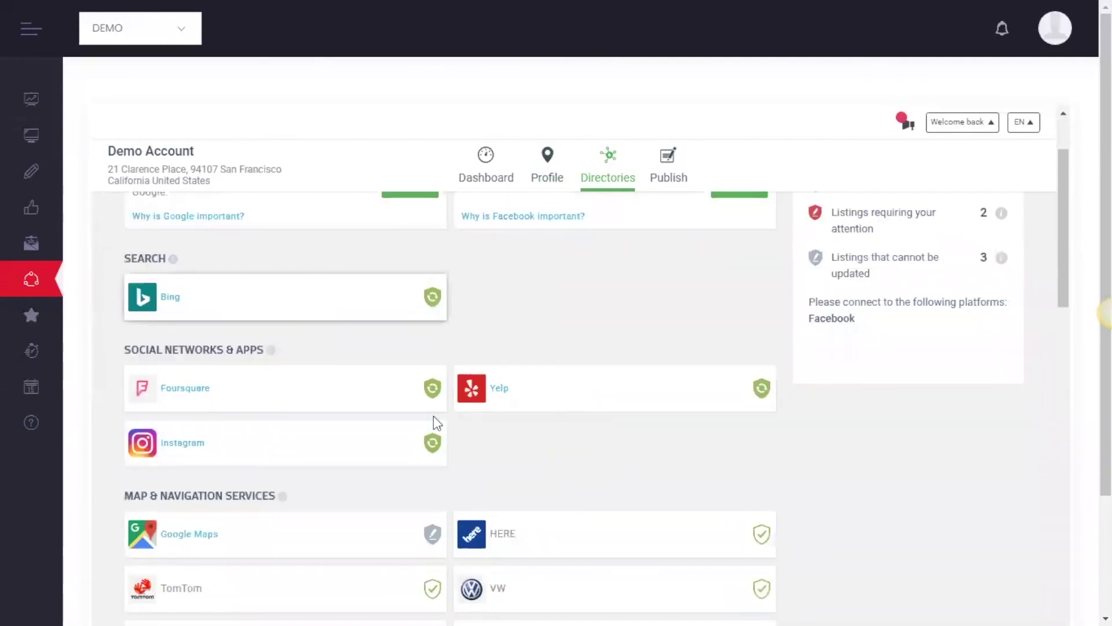
pyautogui.scroll(-3, 319, 328)
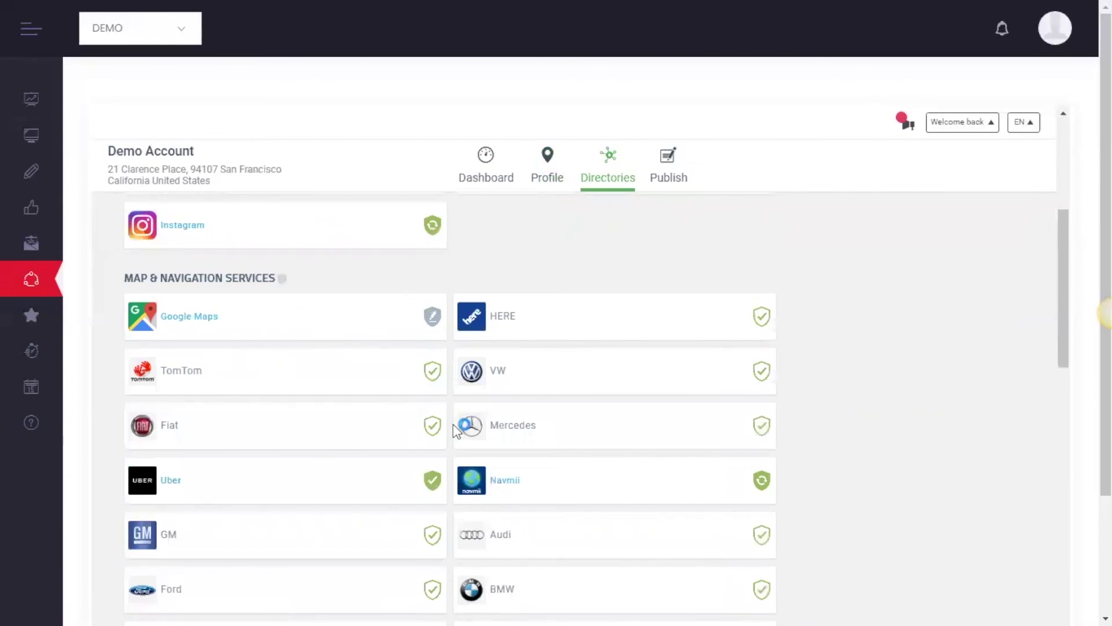
pyautogui.scroll(-6, 336, 421)
pyautogui.scroll(-5, 336, 431)
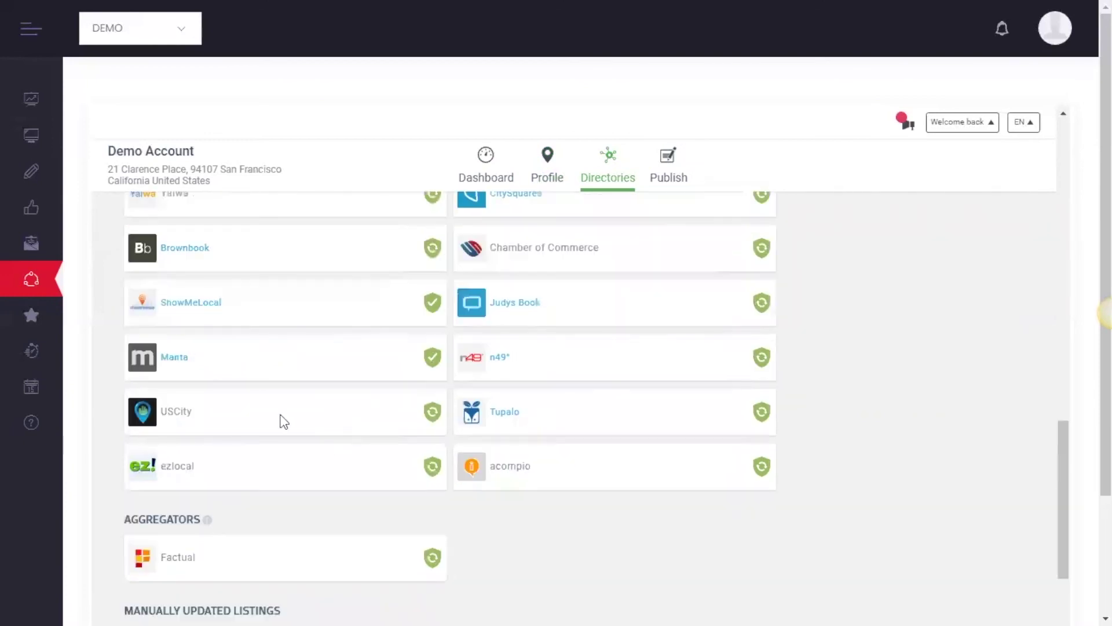
pyautogui.scroll(-2, 232, 429)
pyautogui.scroll(-2, 404, 428)
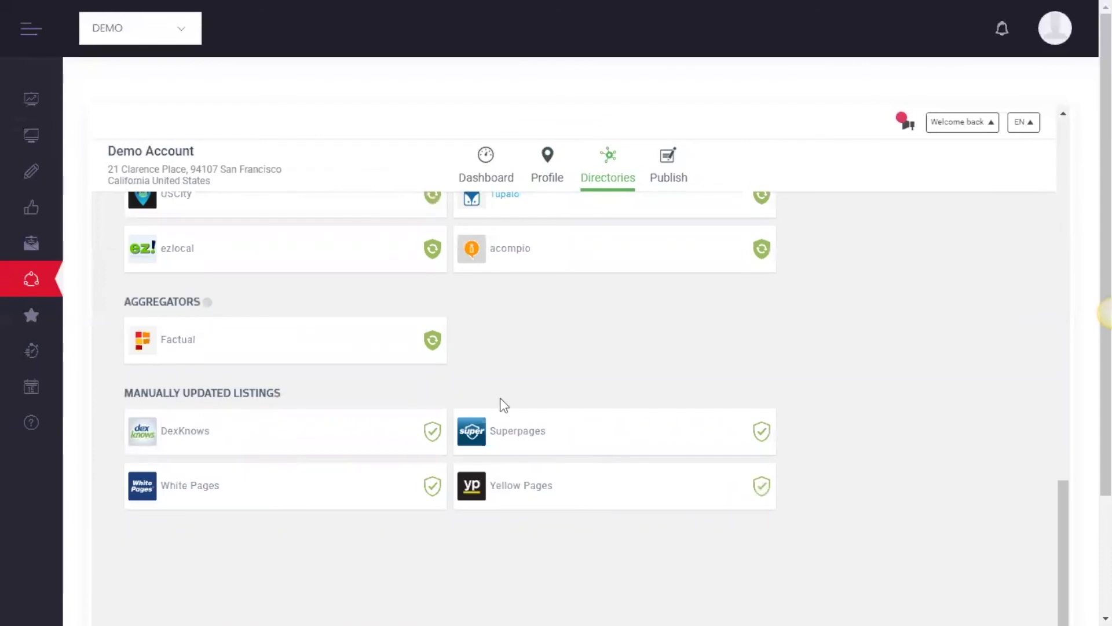
# Return to the directories' pending actions and re-examine the search, social network and map and navigation listings
pyautogui.scroll(8, 521, 383)
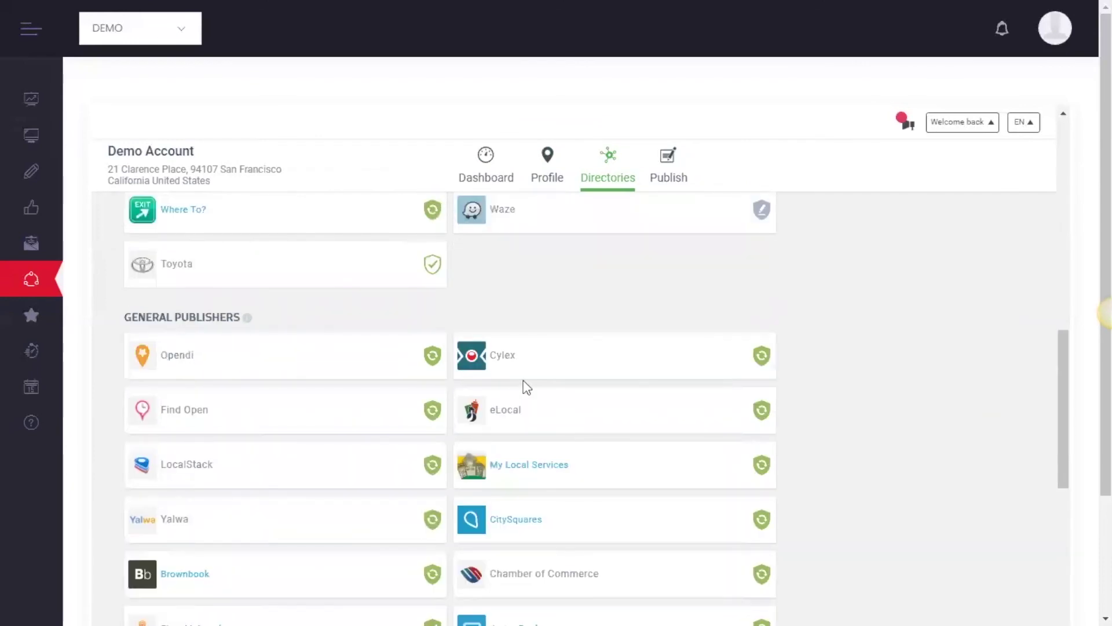
pyautogui.scroll(6, 524, 386)
pyautogui.scroll(8, 527, 387)
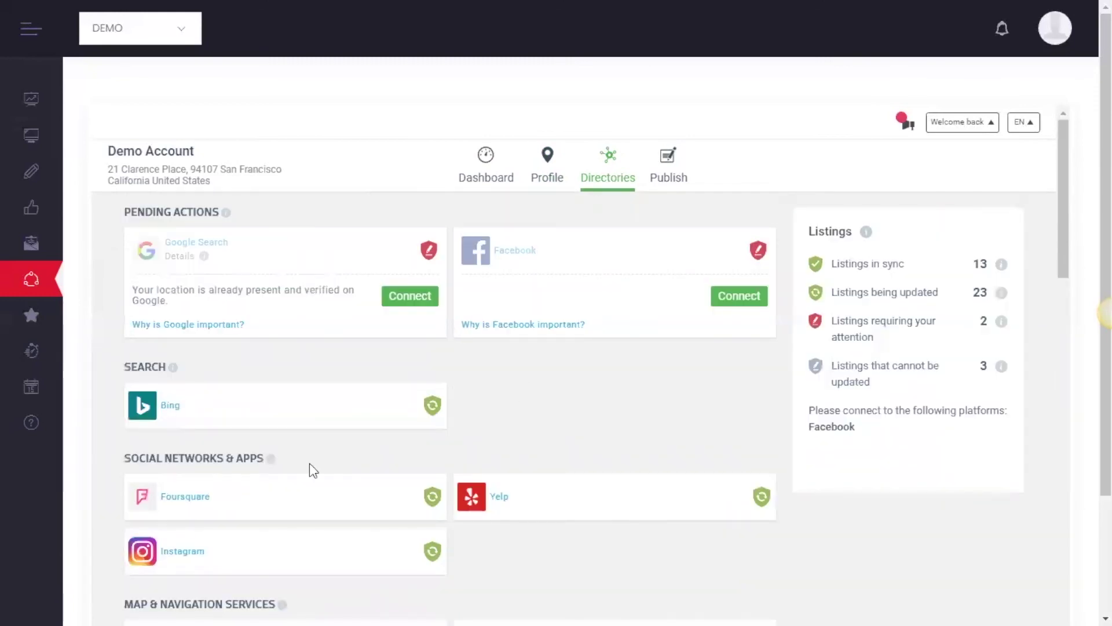
pyautogui.scroll(-1, 310, 467)
pyautogui.scroll(-1, 607, 434)
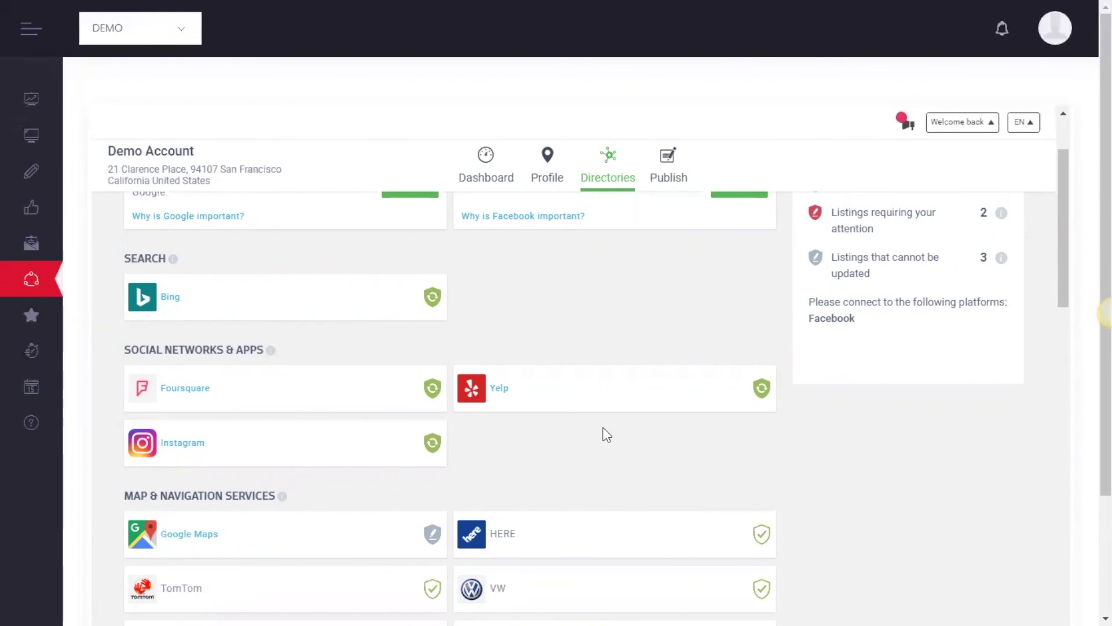
pyautogui.scroll(-3, 607, 435)
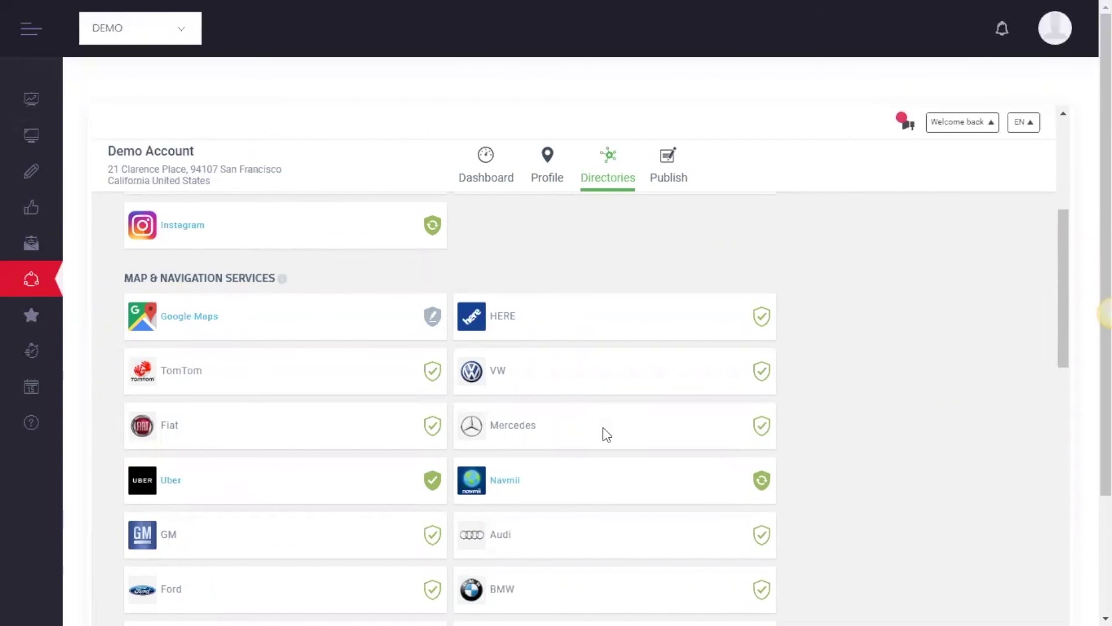
pyautogui.scroll(5, 607, 435)
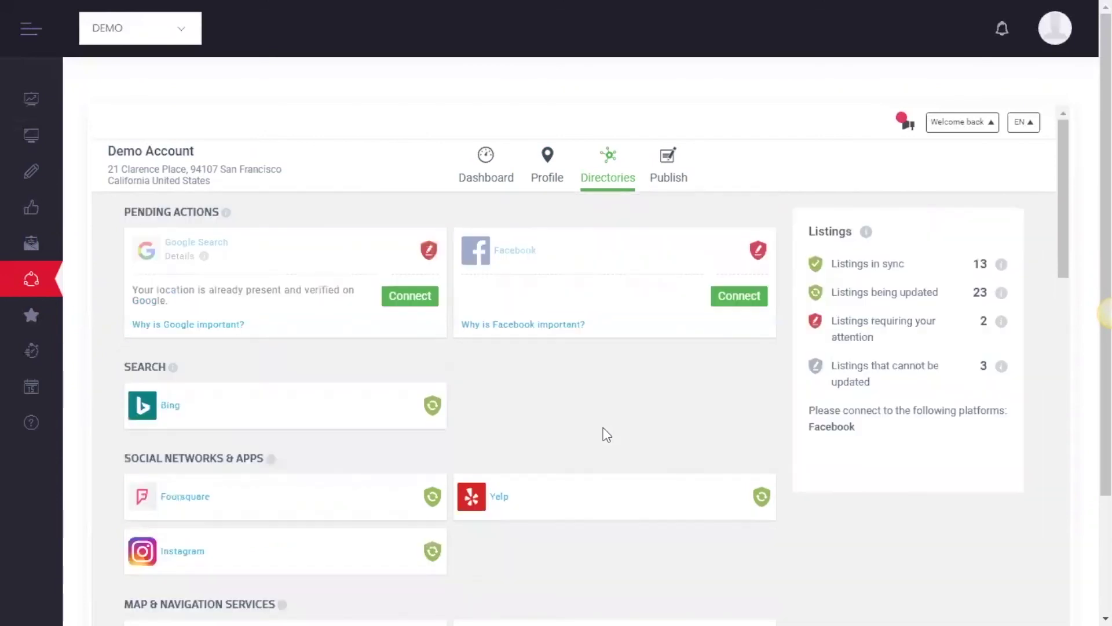
# Open the Publish section and start creating a new post
pyautogui.click(669, 179)
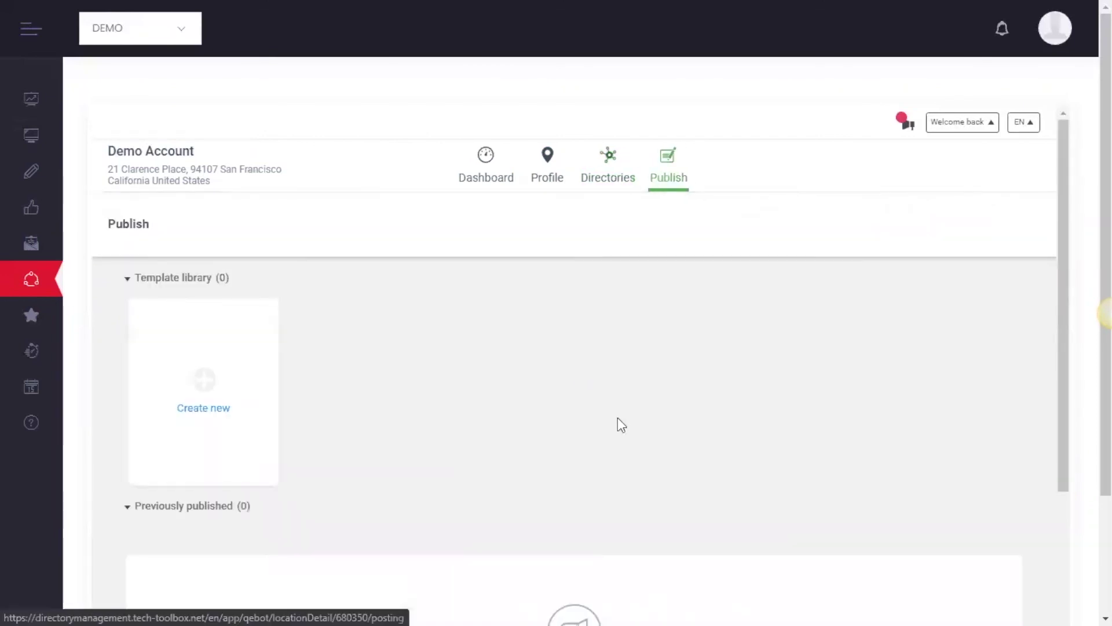
pyautogui.scroll(-4, 602, 516)
pyautogui.click(586, 517)
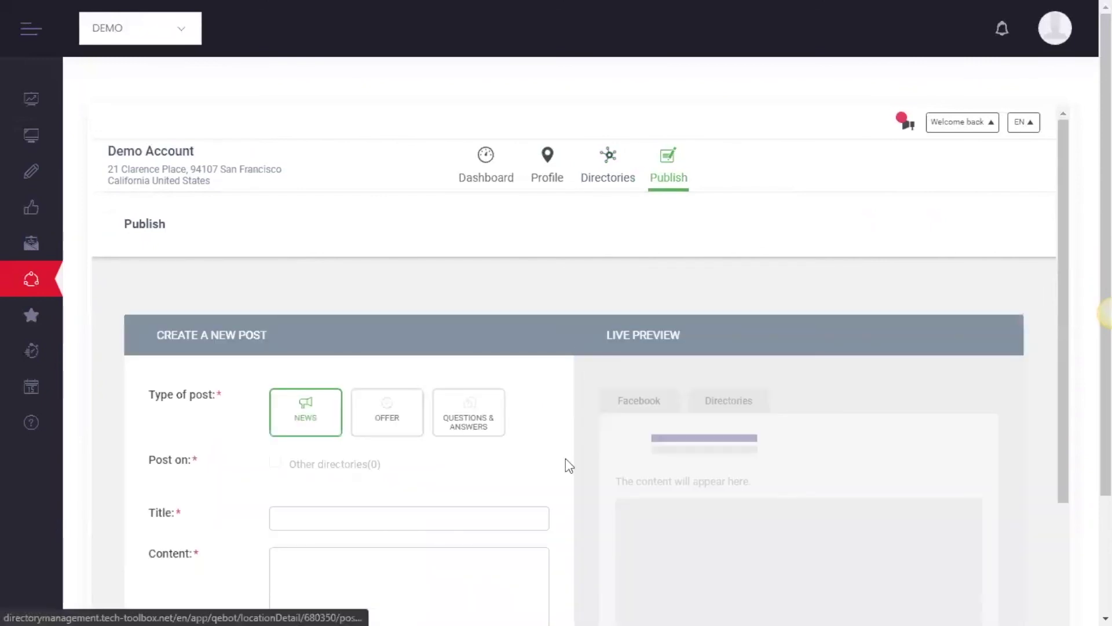
# Select Offer as the post type, review its title, content and link fields, and open the time range calendar
pyautogui.click(394, 422)
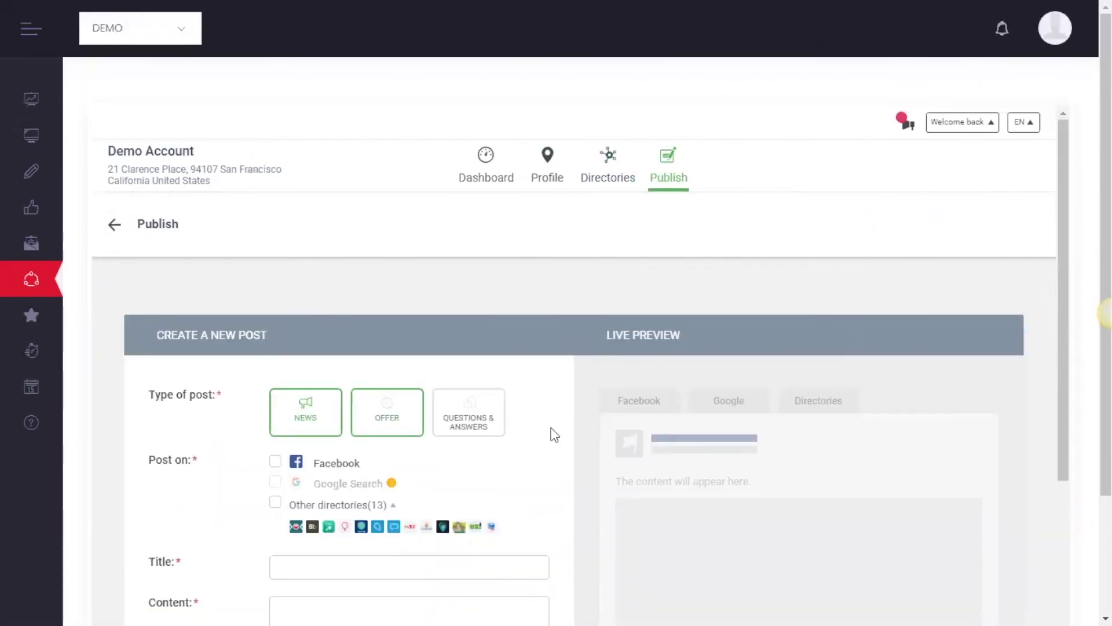
pyautogui.scroll(-1, 554, 434)
pyautogui.scroll(-4, 458, 523)
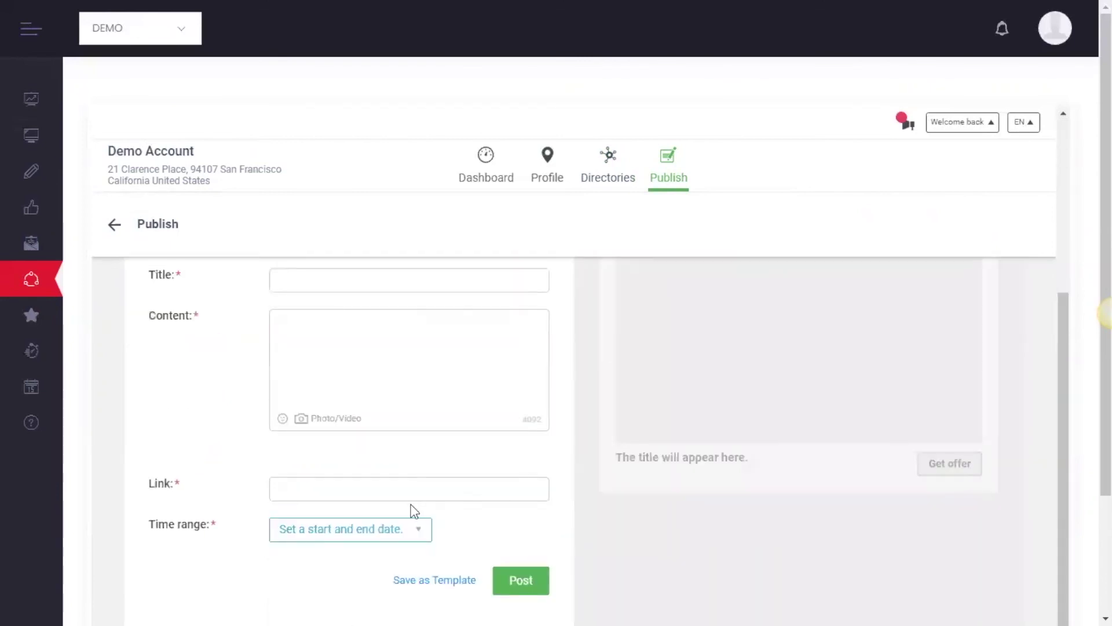
pyautogui.click(330, 538)
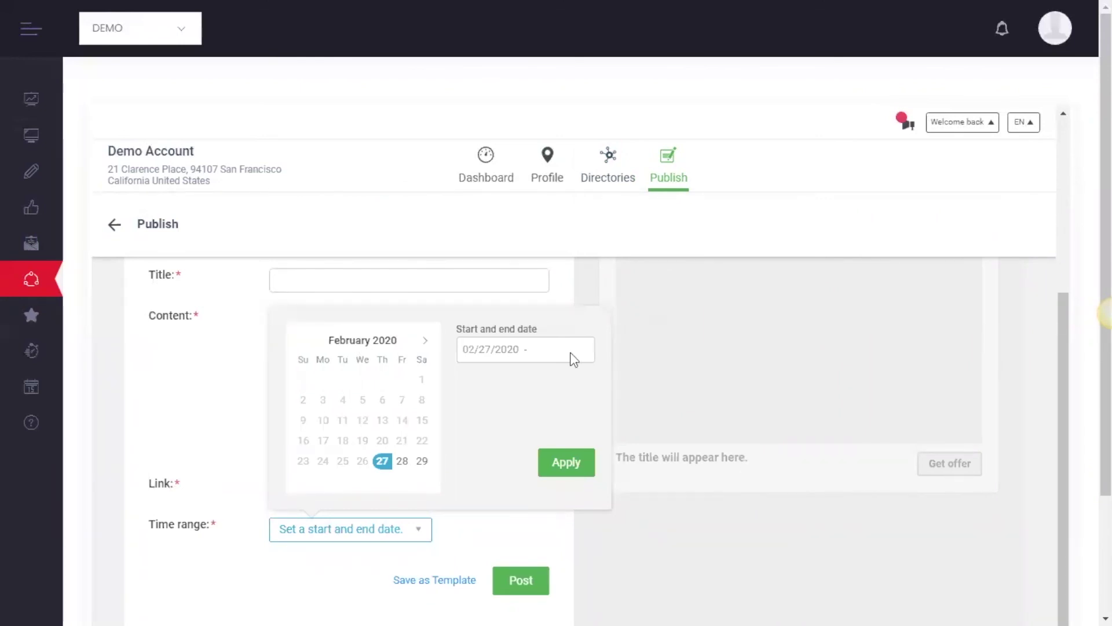
# Switch the post type to Questions & Answers and examine its question and answer fields
pyautogui.scroll(2, 571, 360)
pyautogui.scroll(2, 473, 426)
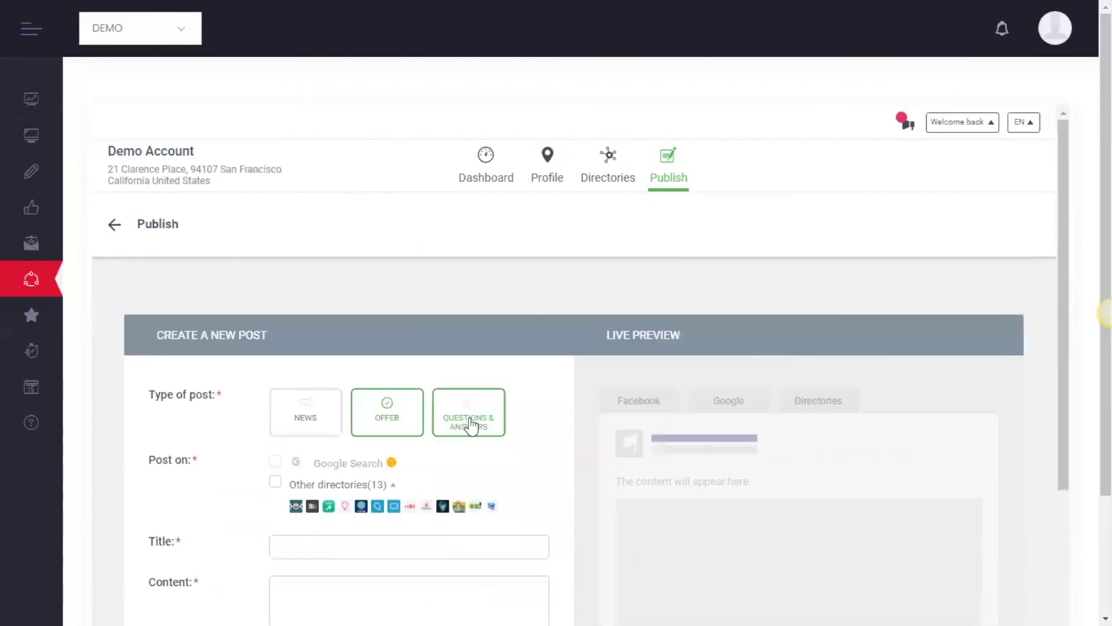
pyautogui.click(470, 423)
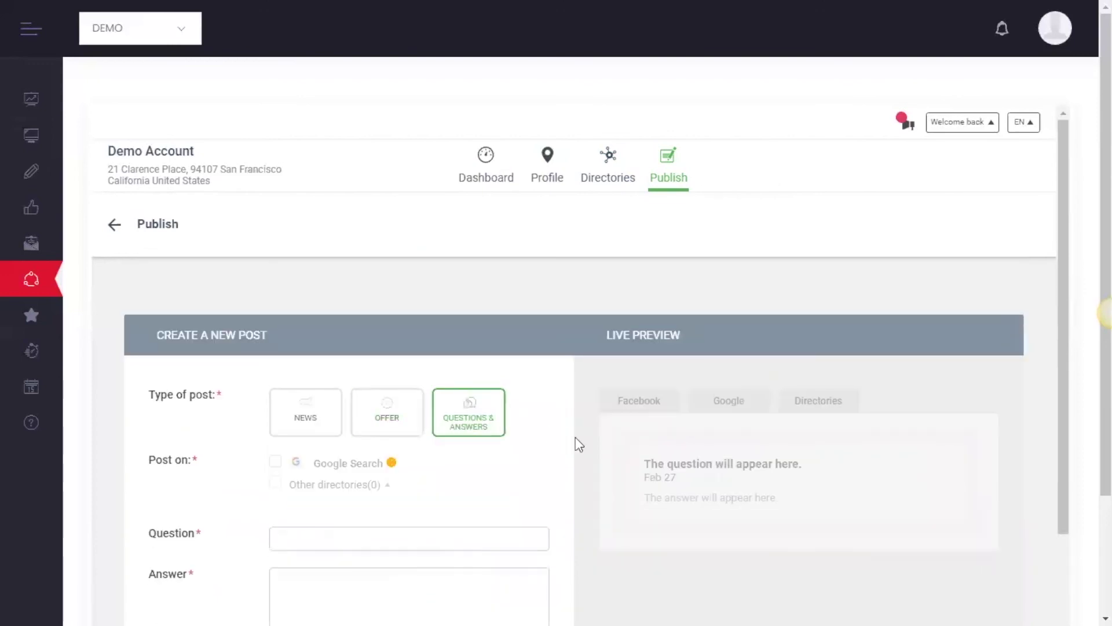
pyautogui.scroll(-2, 232, 426)
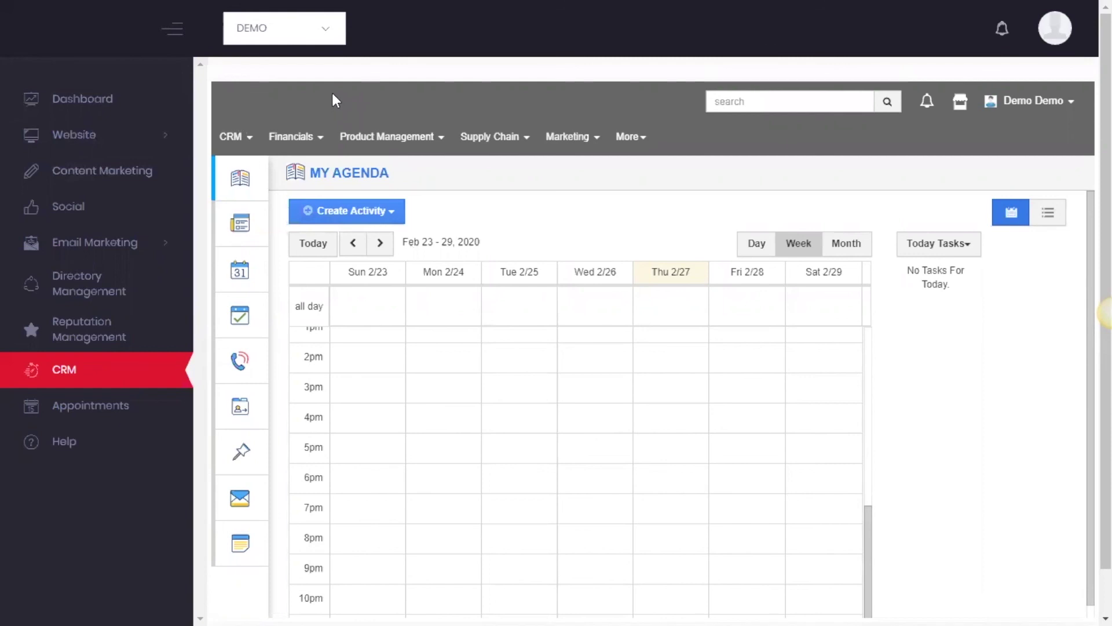
# Collapse the side navigation and look through the modules under CRM, Financials, Product Management, Supply Chain and Marketing
pyautogui.click(172, 30)
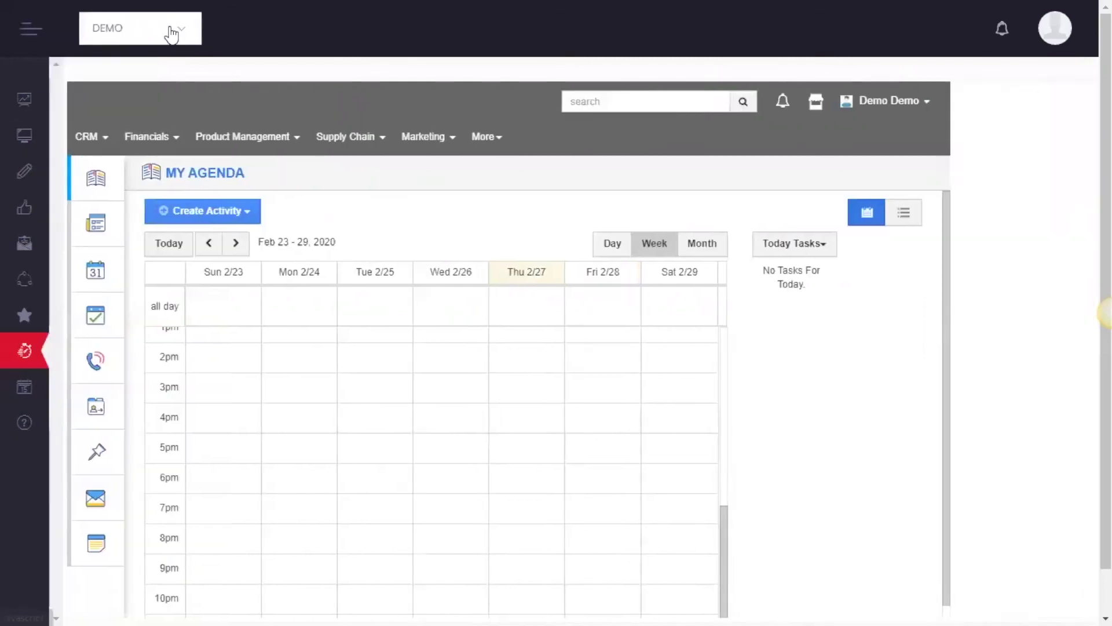
pyautogui.click(170, 100)
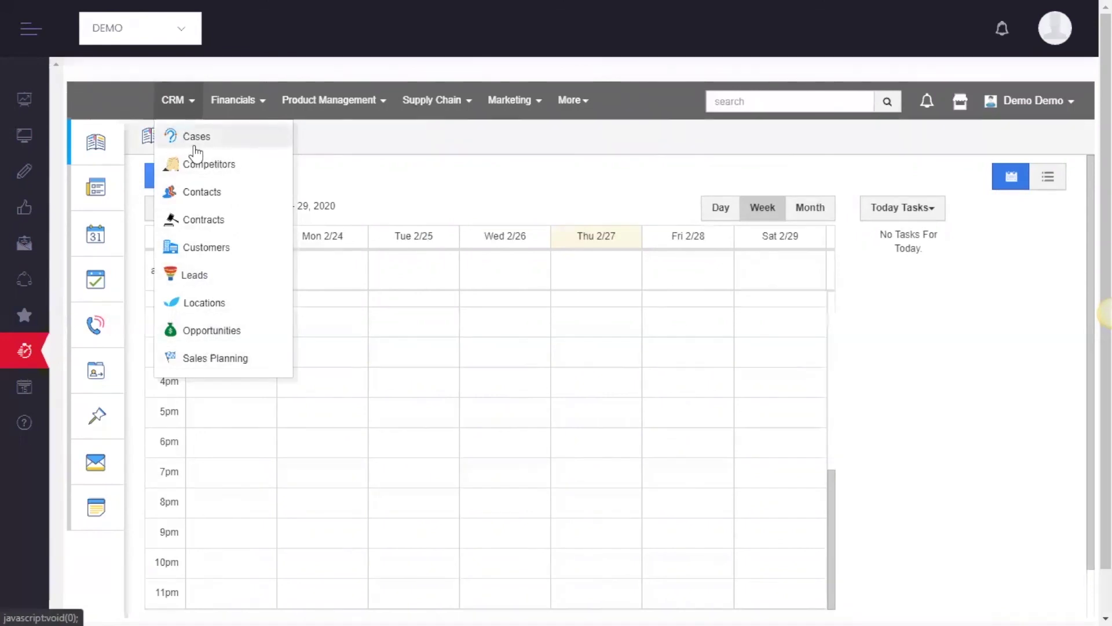
pyautogui.click(233, 103)
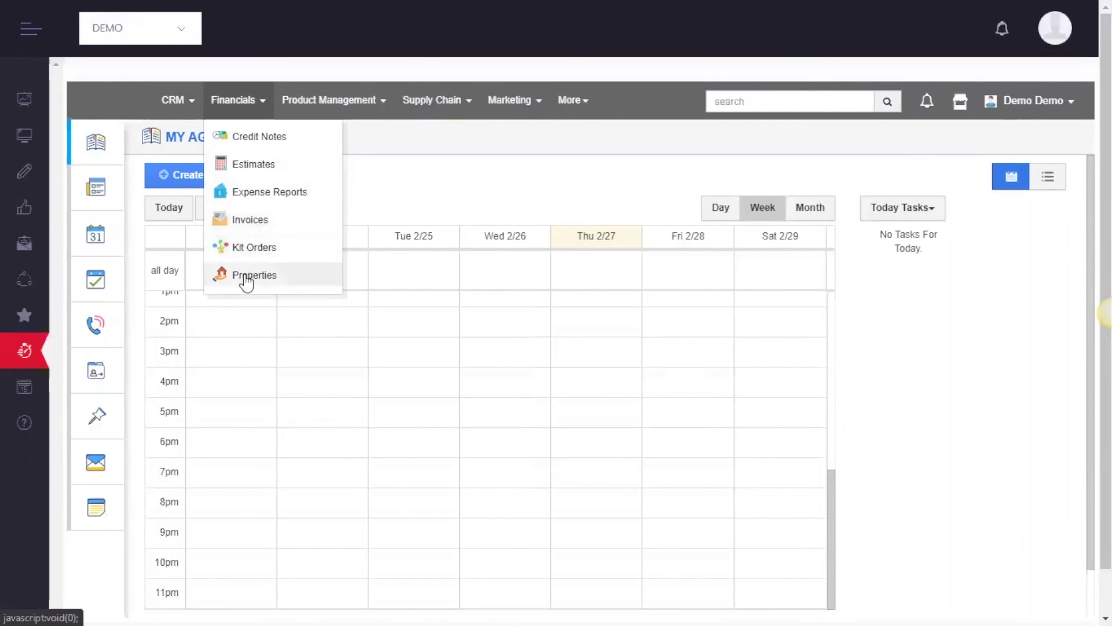
pyautogui.click(303, 99)
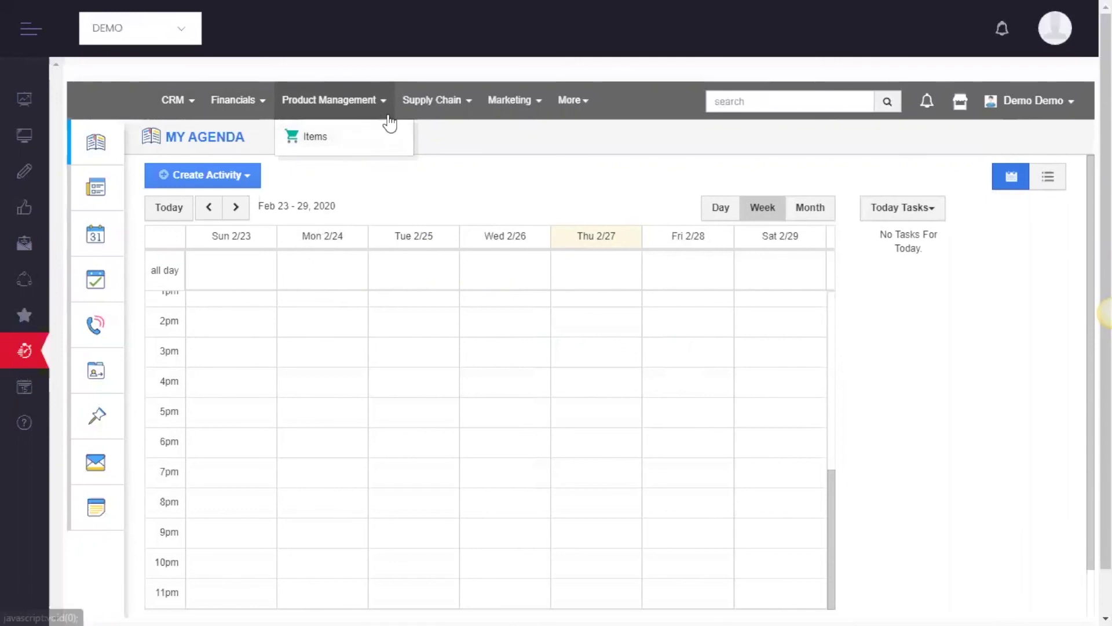
pyautogui.click(427, 112)
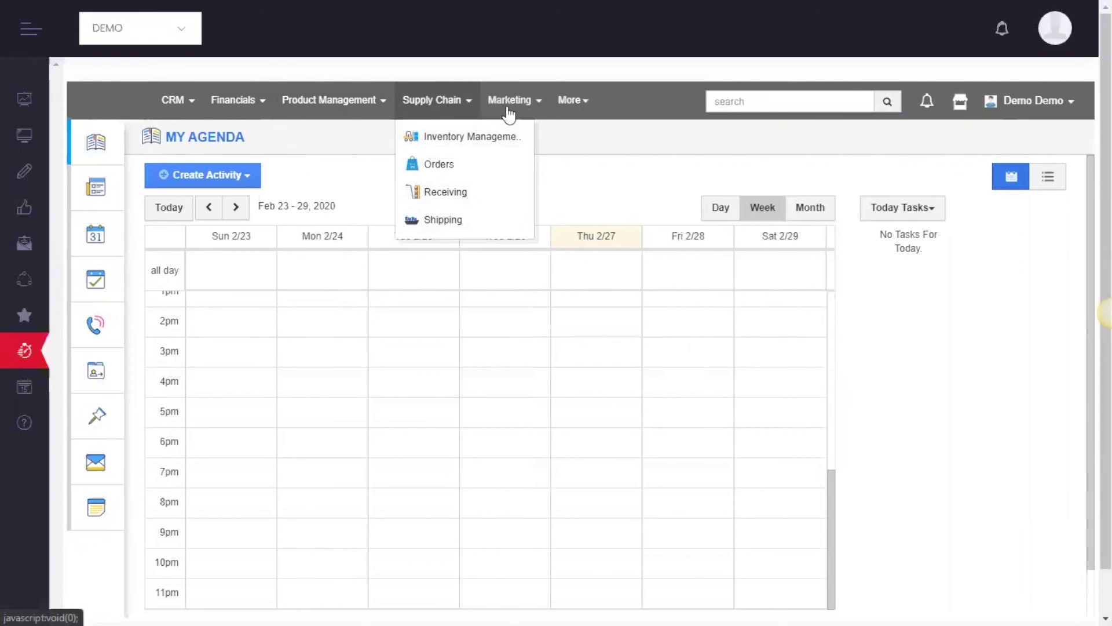
pyautogui.click(539, 105)
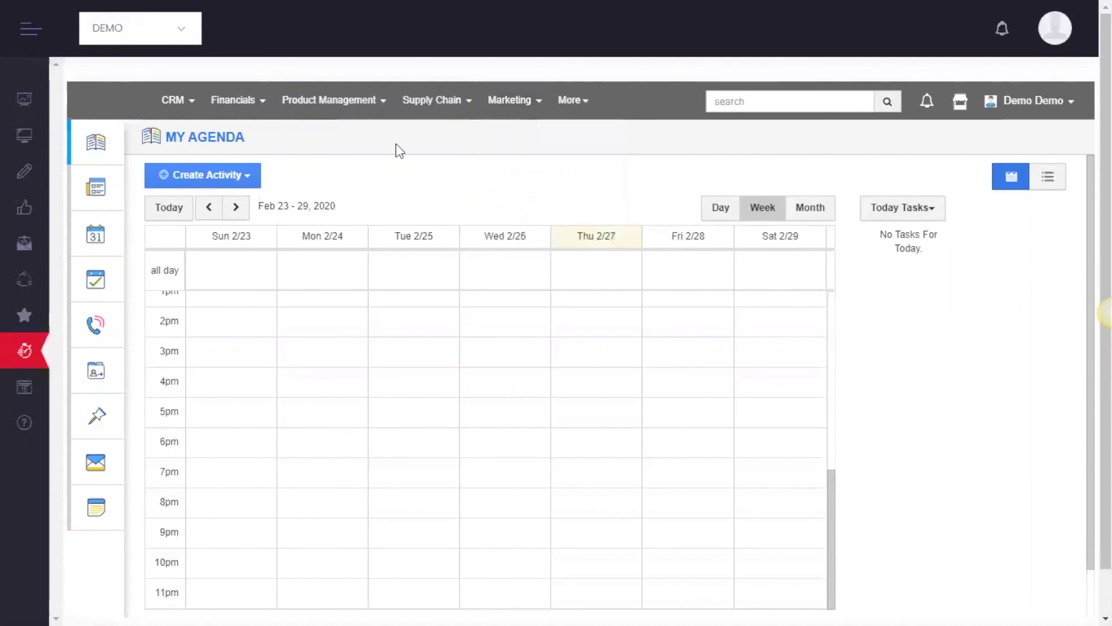
# Open the list of CRM modules again
pyautogui.click(173, 105)
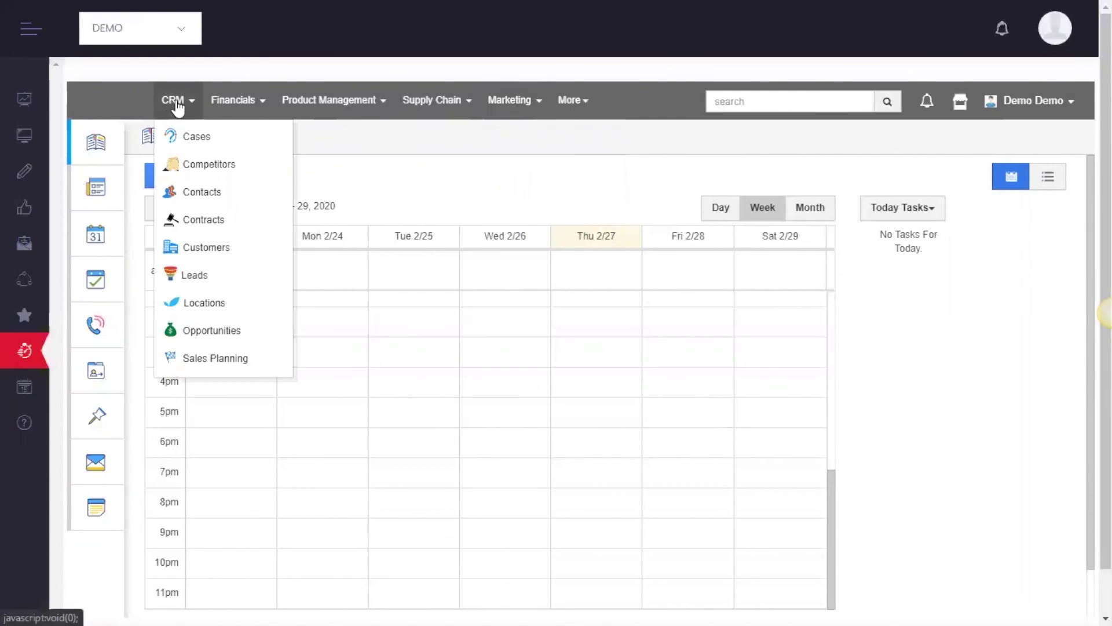